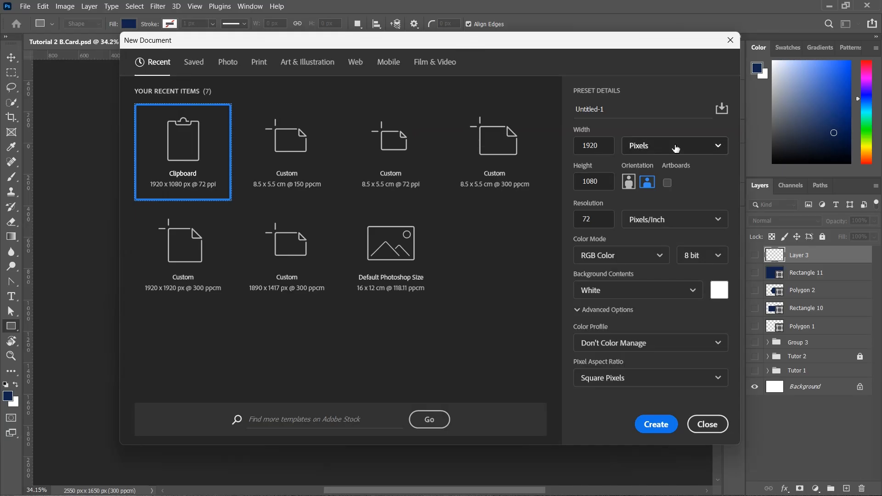
# Set the new document's size to 8.5 × 5.5 centimetres
pyautogui.click(689, 146)
pyautogui.click(669, 190)
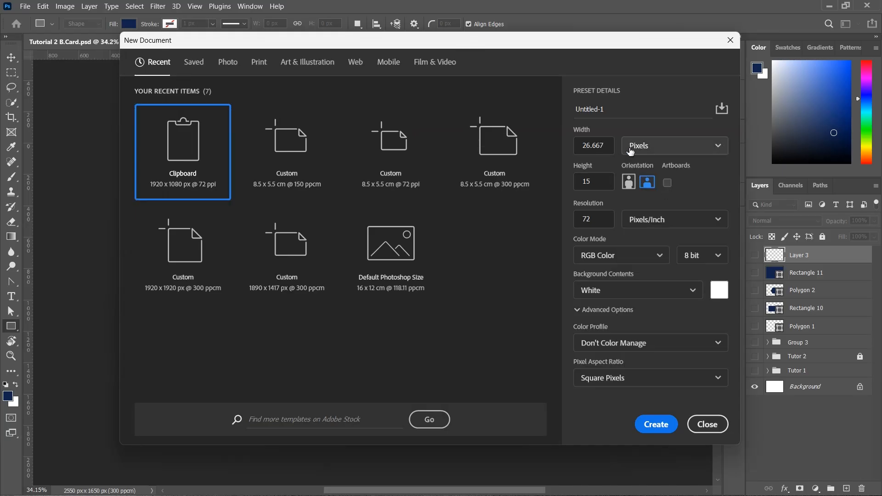
pyautogui.click(610, 143)
pyautogui.click(672, 146)
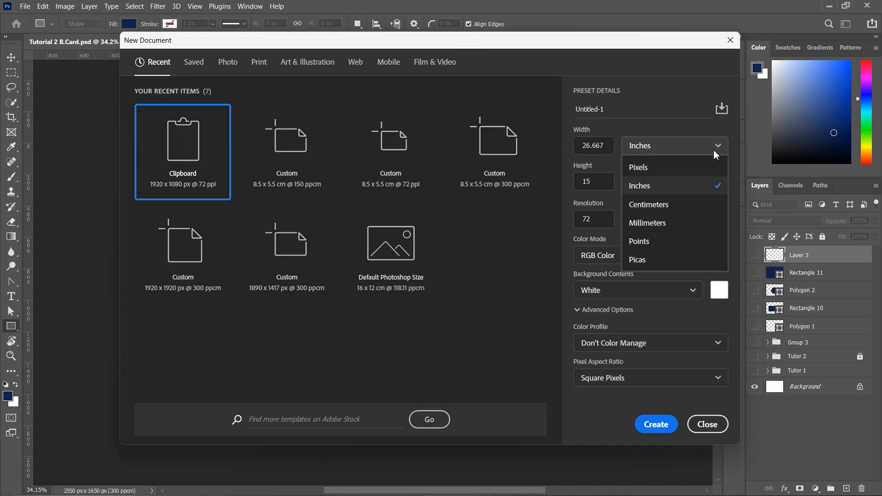
pyautogui.click(672, 203)
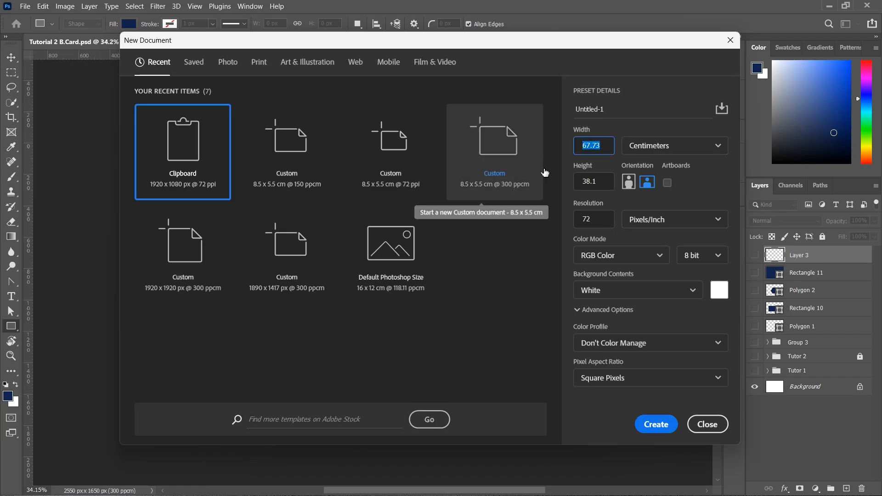
pyautogui.write('8.5')
pyautogui.press('Tab')
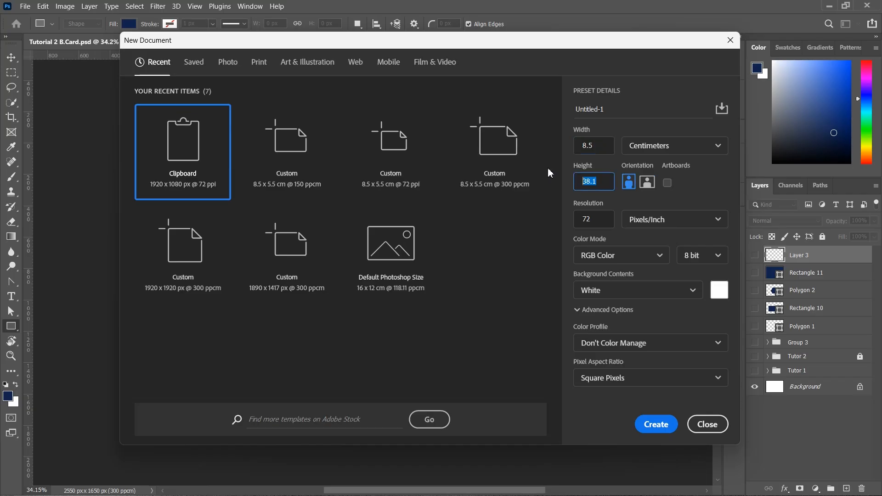
pyautogui.write('5.5')
# Set the resolution to 150 pixels per centimetre and create the document
pyautogui.click(653, 219)
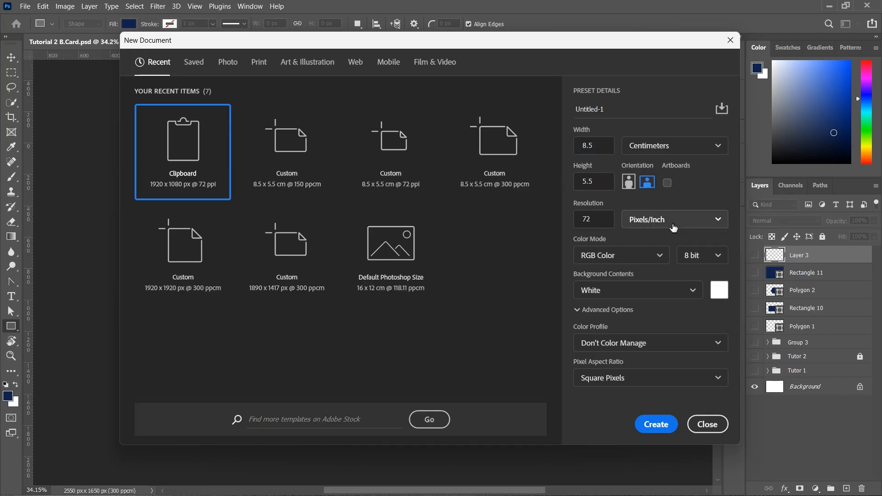
pyautogui.click(671, 258)
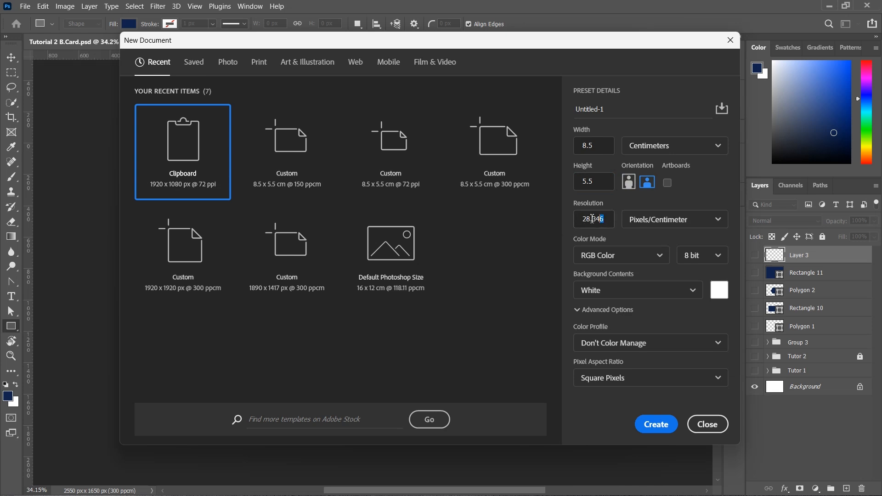
pyautogui.moveTo(592, 218); pyautogui.dragTo(556, 217)
pyautogui.write('150')
pyautogui.click(657, 425)
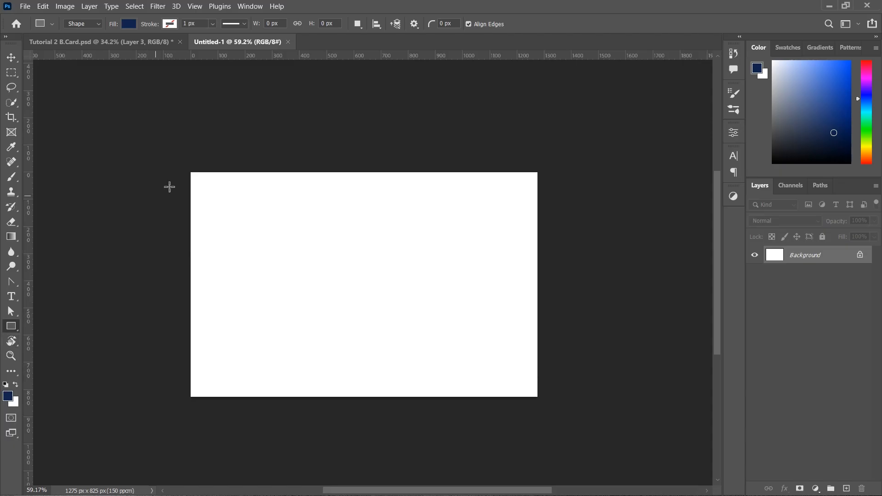
# Draw a navy rectangle over the entire canvas and add an empty Layer 1 above it
pyautogui.moveTo(180, 170); pyautogui.dragTo(548, 404)
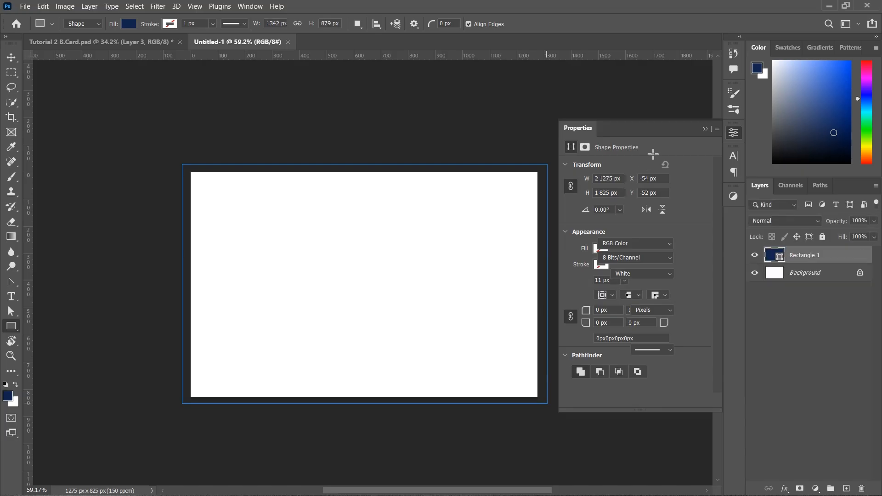
pyautogui.click(704, 130)
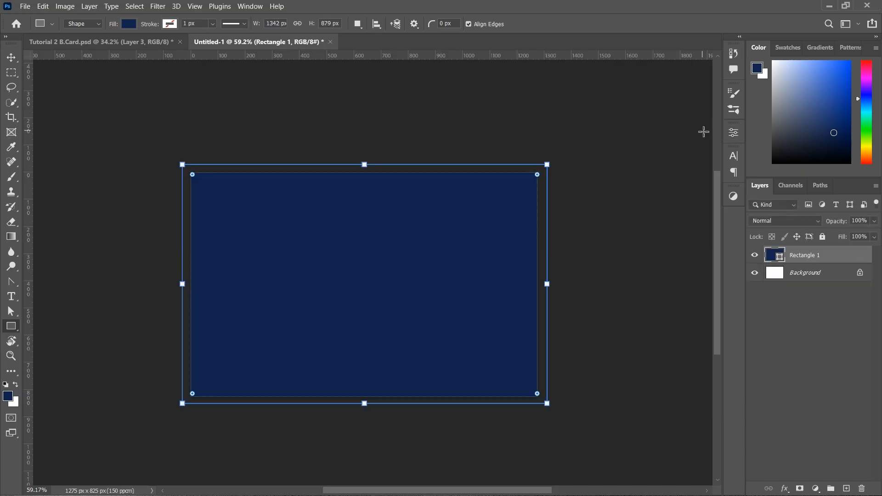
pyautogui.click(11, 58)
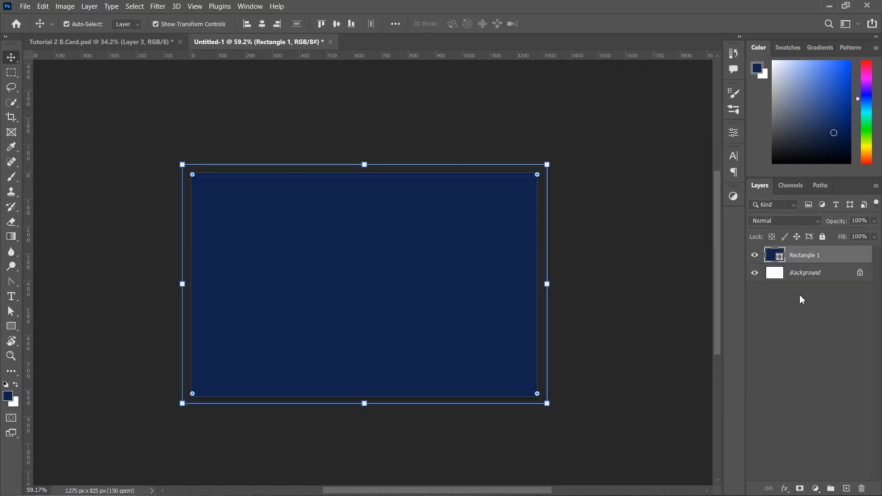
pyautogui.click(846, 489)
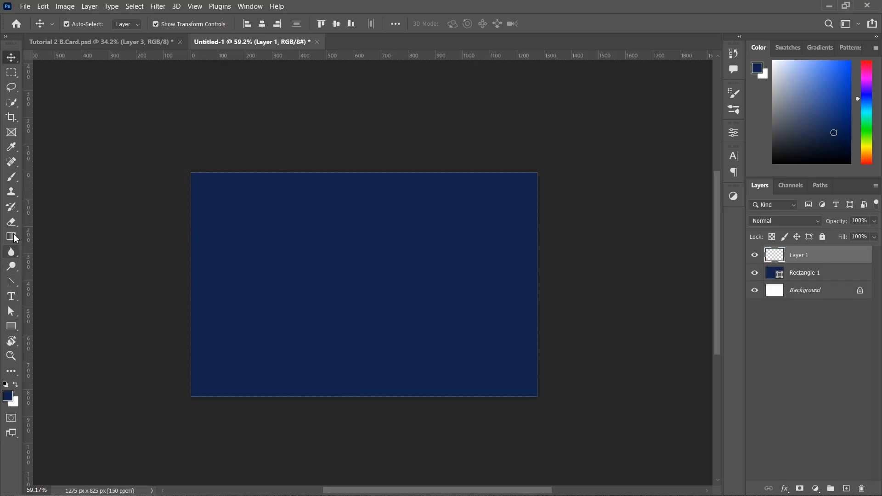
# Paint one 0%-hardness brush dab in blue 4c6bb4 at the card's centre
pyautogui.click(13, 179)
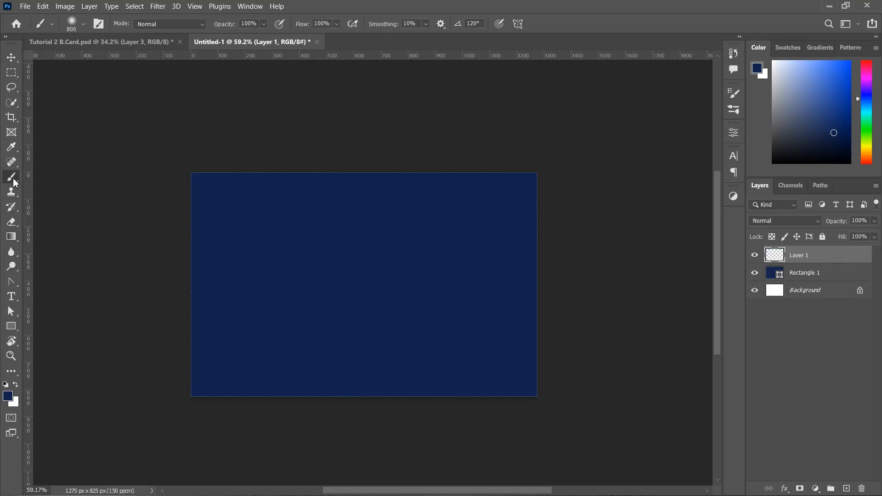
pyautogui.click(84, 31)
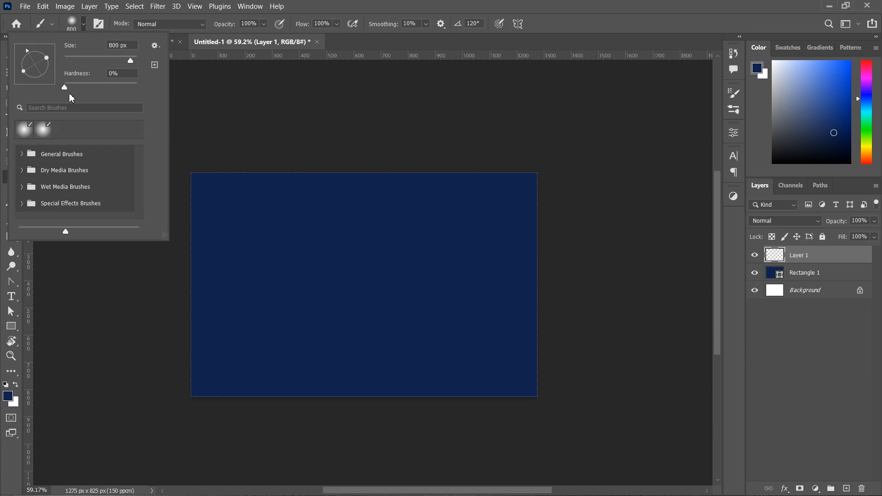
pyautogui.moveTo(63, 89); pyautogui.dragTo(38, 82)
pyautogui.press('Return')
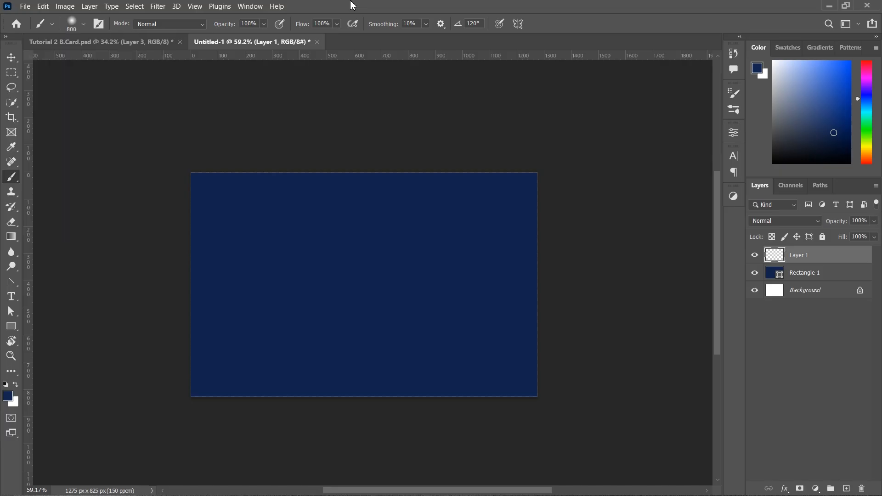
pyautogui.click(7, 395)
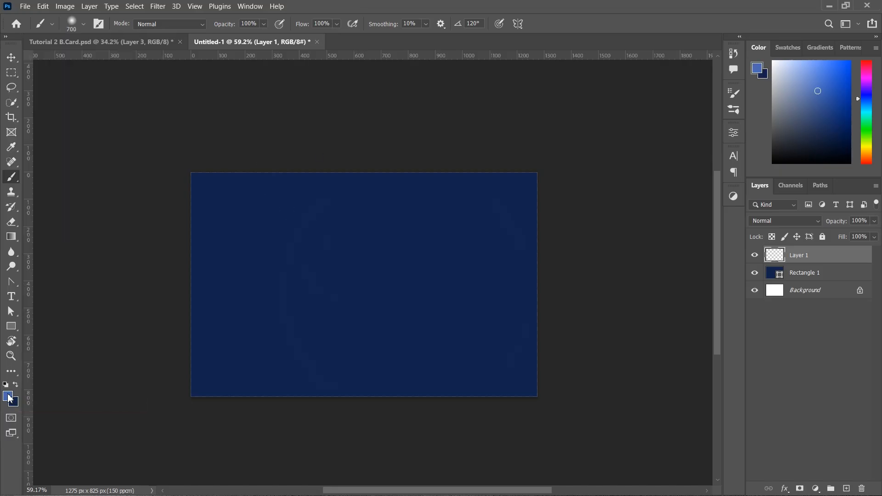
pyautogui.click(656, 339)
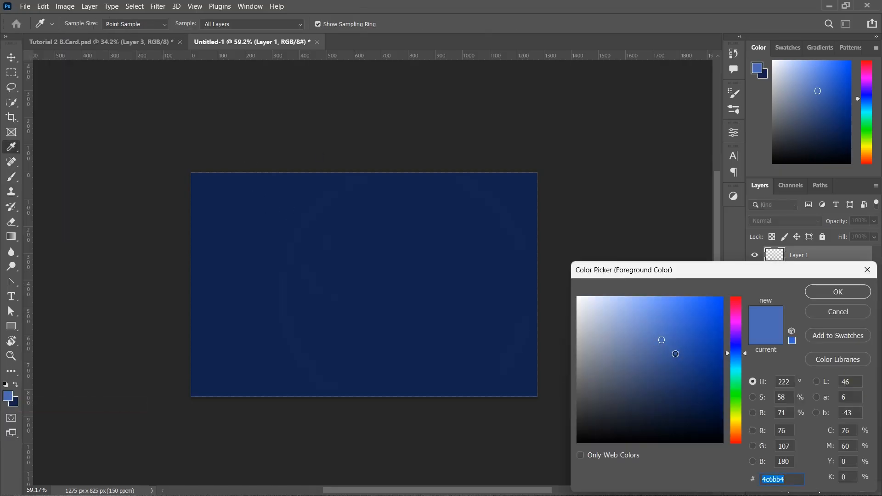
pyautogui.click(838, 292)
pyautogui.press('b')
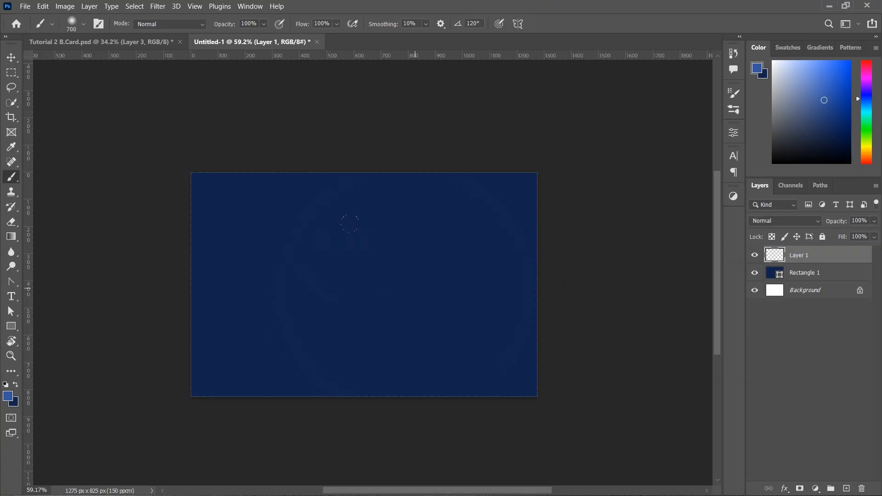
pyautogui.click(415, 287)
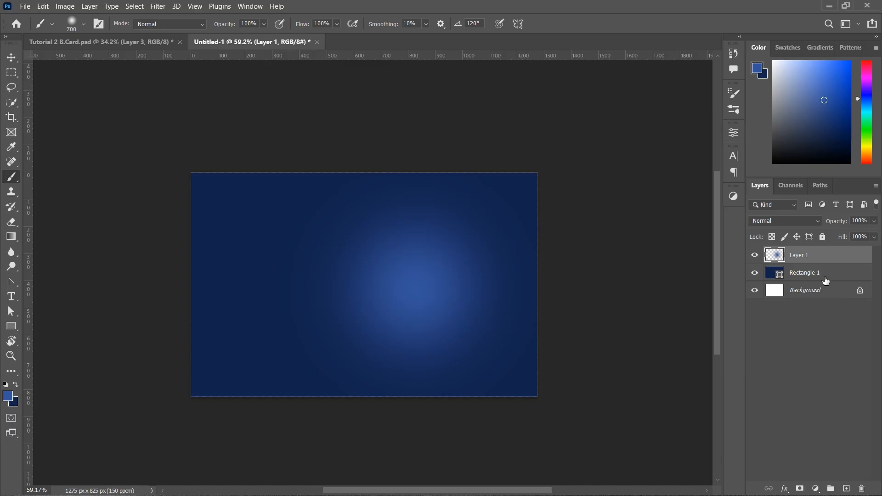
# Lock Layer 1 and Rectangle 1 together
pyautogui.click(11, 57)
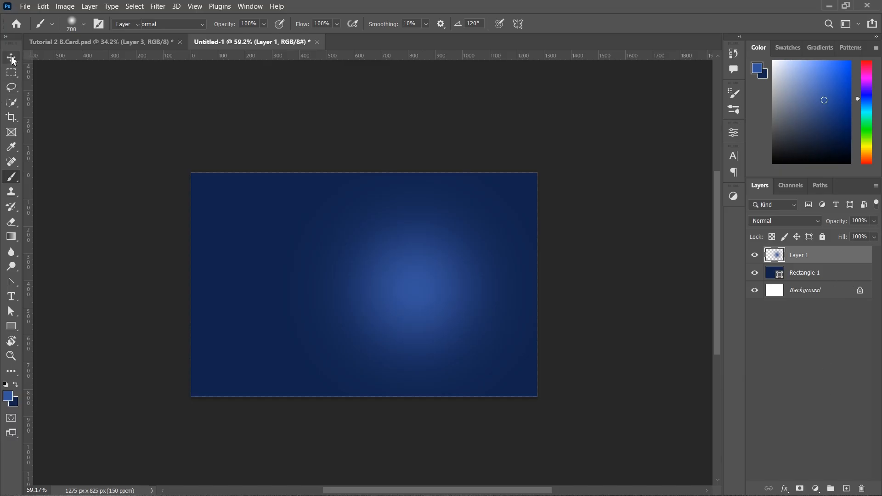
pyautogui.keyDown('shift'); pyautogui.click(827, 275); pyautogui.keyUp('shift')
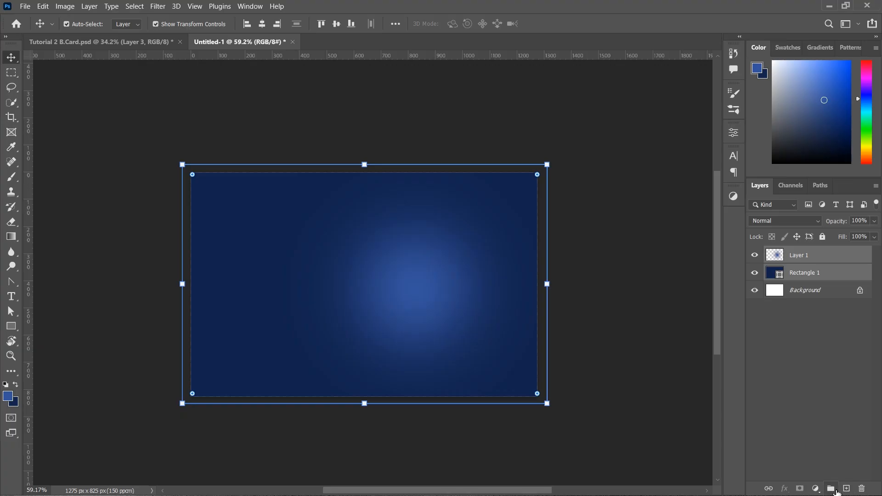
pyautogui.click(822, 237)
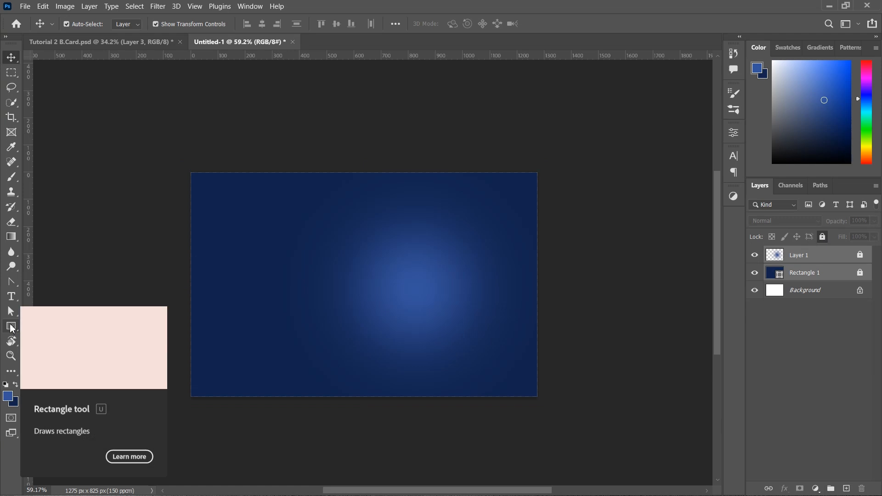
# Draw a navy Polygon-tool hexagon just right of centre and nudge it slightly upward
pyautogui.click(9, 327)
pyautogui.rightClick(9, 327)
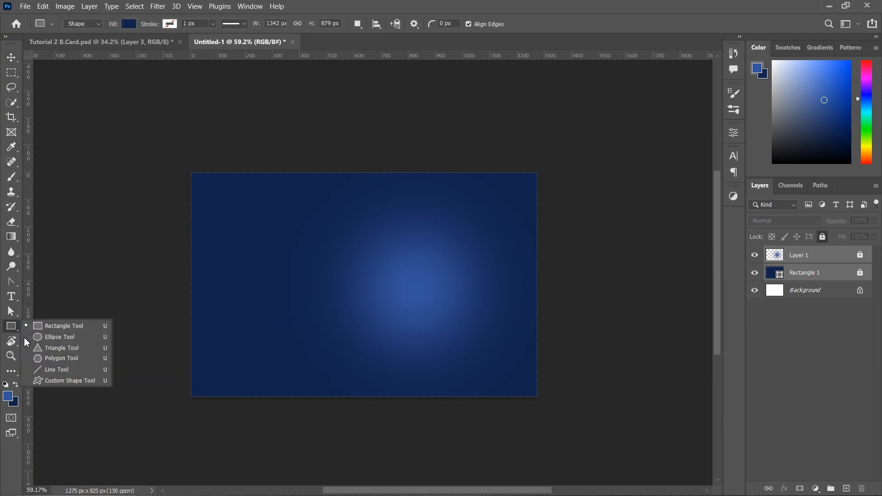
pyautogui.click(51, 357)
pyautogui.moveTo(375, 245); pyautogui.dragTo(565, 364)
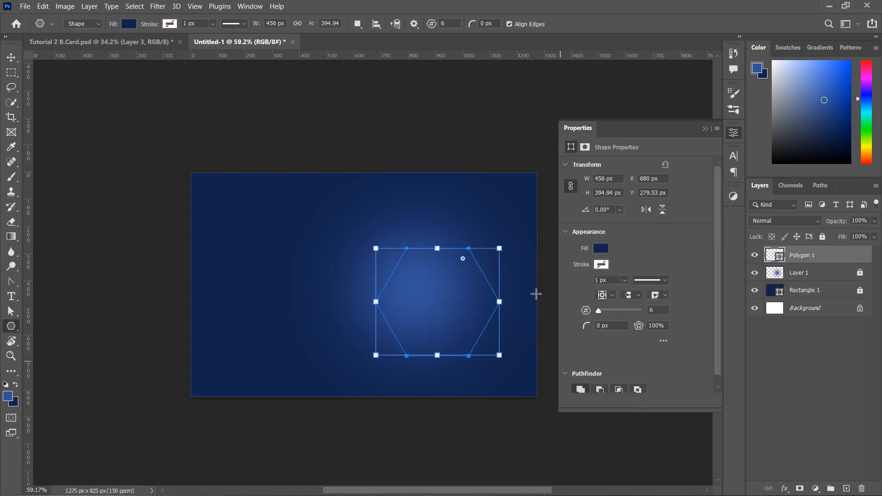
pyautogui.click(705, 129)
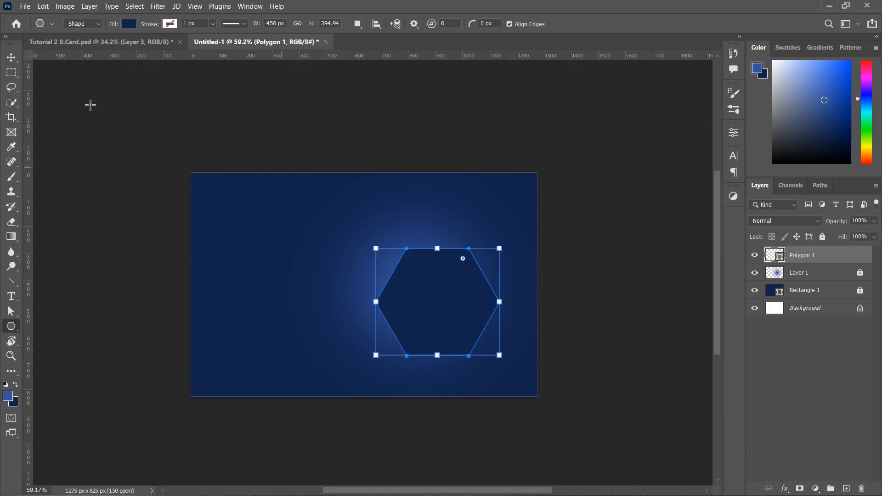
pyautogui.click(11, 57)
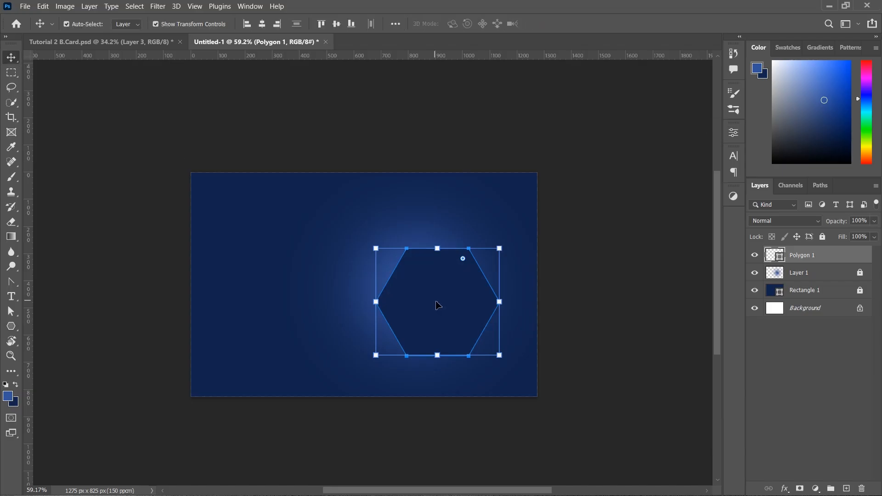
pyautogui.moveTo(436, 302)
pyautogui.mouseDown()
pyautogui.moveTo(442, 286)
pyautogui.moveTo(442, 294)
pyautogui.mouseUp()
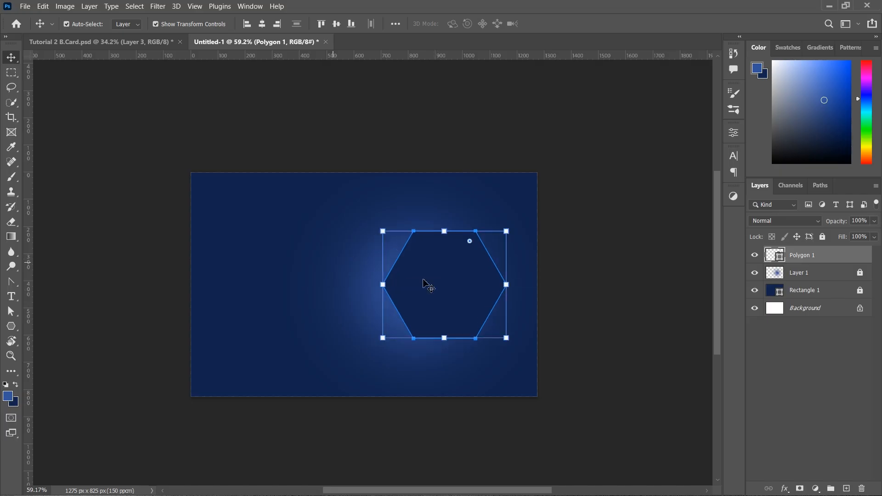
pyautogui.click(111, 163)
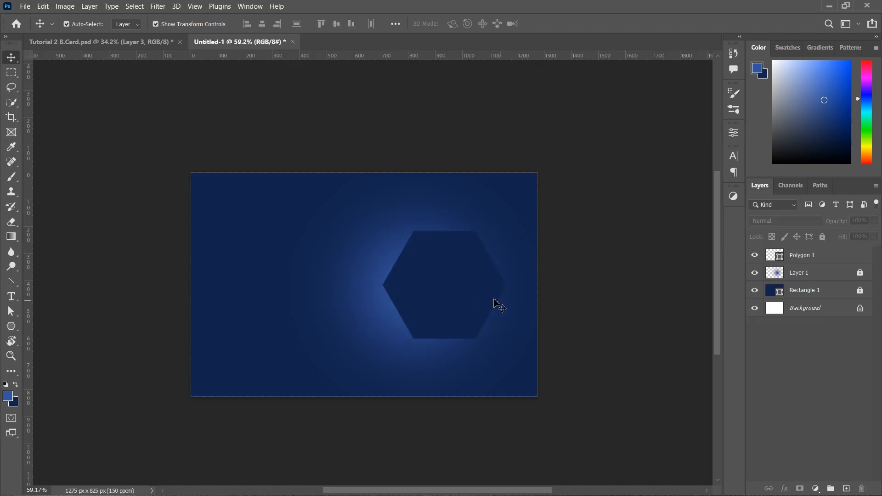
pyautogui.click(435, 288)
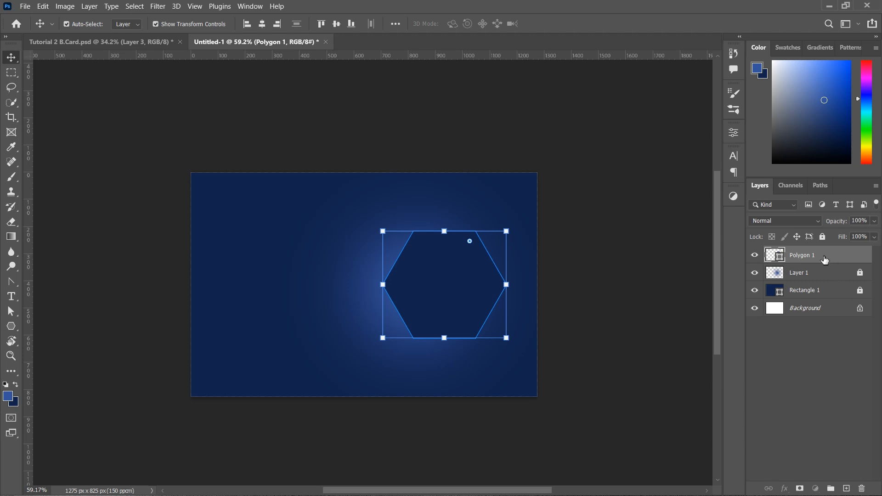
# Duplicate the hexagon as Polygon 1 copy and hide the original Polygon 1
pyautogui.moveTo(826, 258); pyautogui.dragTo(847, 490)
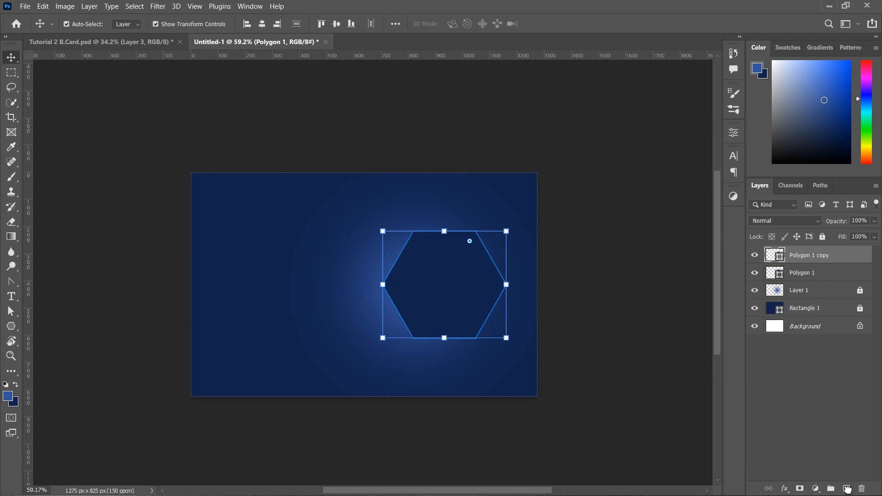
pyautogui.click(755, 273)
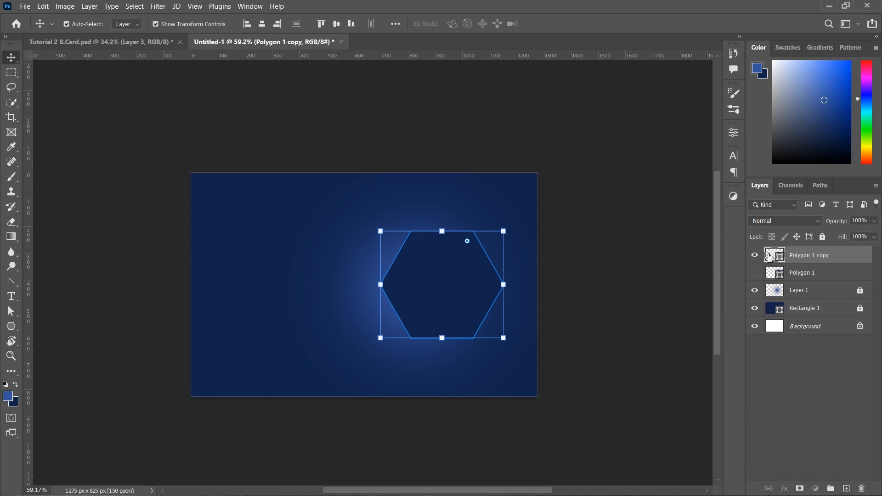
pyautogui.doubleClick(770, 256)
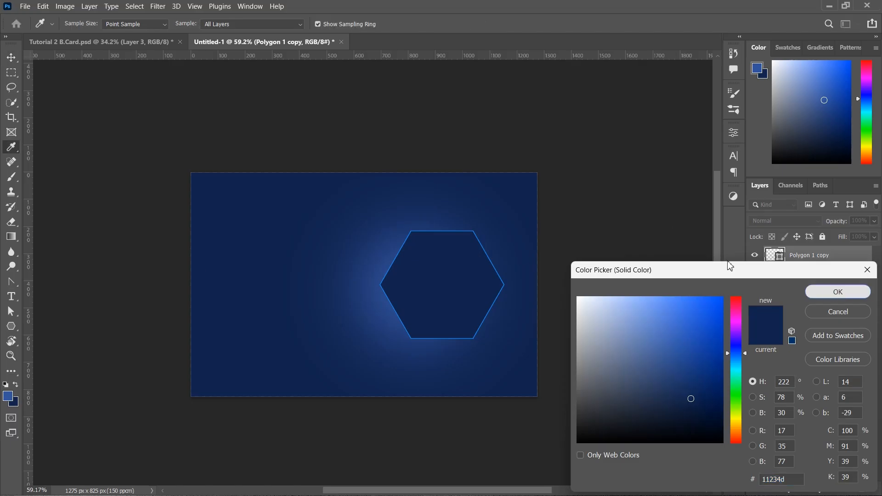
pyautogui.press('Return')
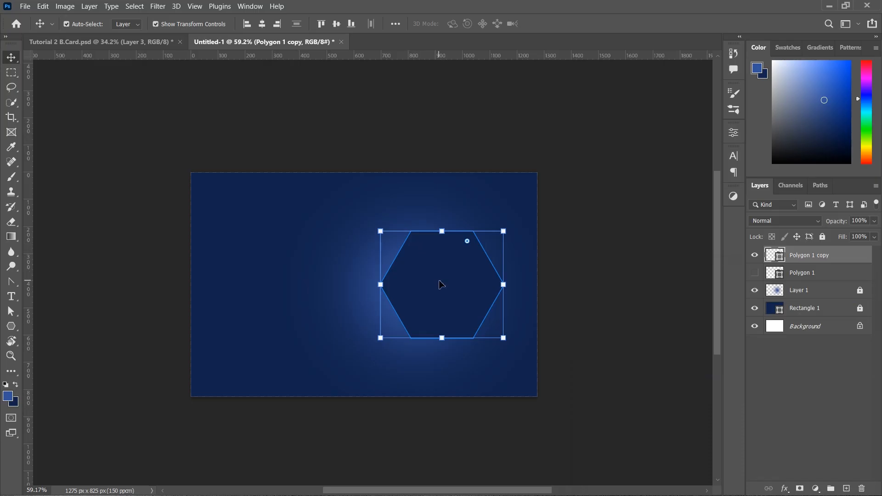
# Shift the hexagon copy left toward centre and add a horizontal guide through its middle
pyautogui.moveTo(440, 284); pyautogui.dragTo(396, 284)
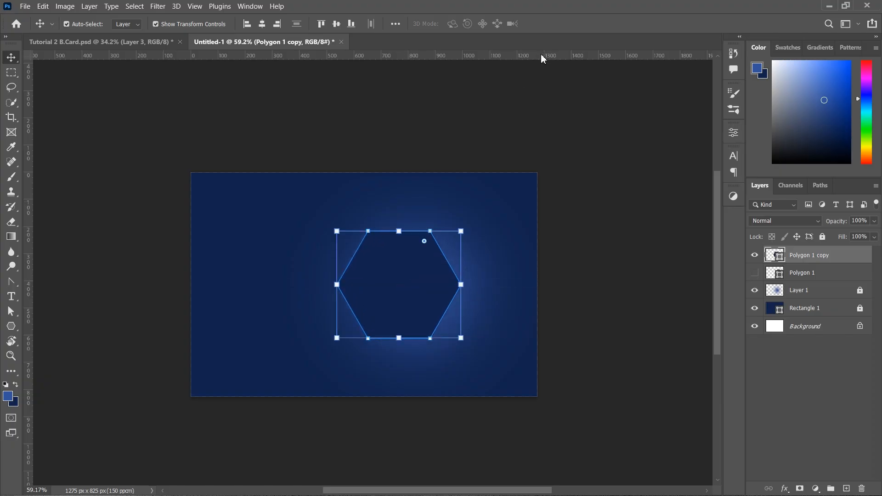
pyautogui.moveTo(540, 58); pyautogui.dragTo(544, 285)
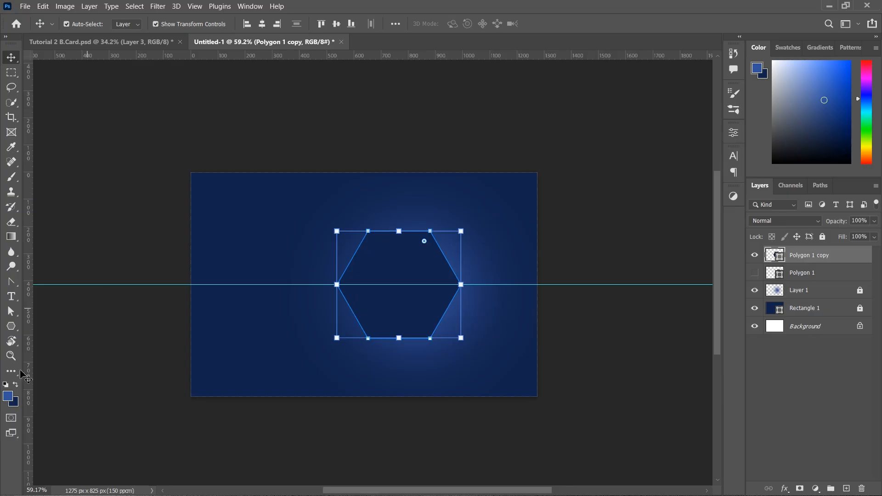
pyautogui.moveTo(11, 326); pyautogui.dragTo(67, 321)
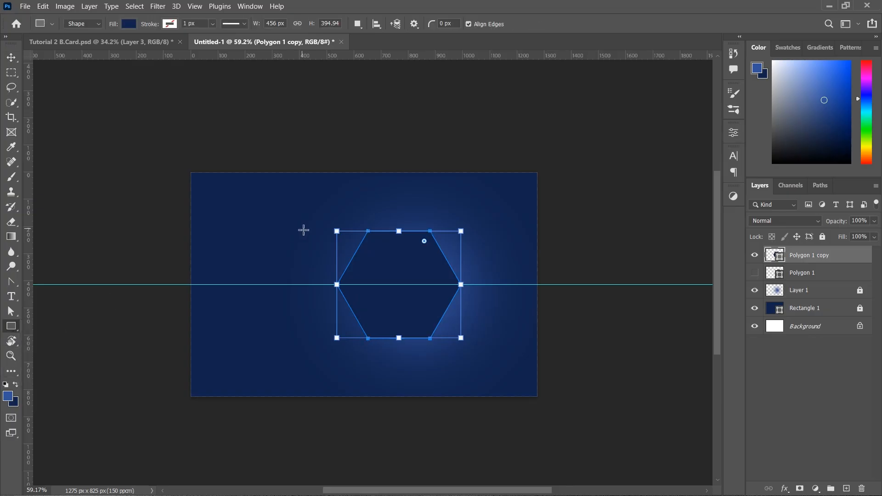
# Draw a navy rectangle left of the hexagon and adjust its height
pyautogui.moveTo(206, 234); pyautogui.dragTo(370, 341)
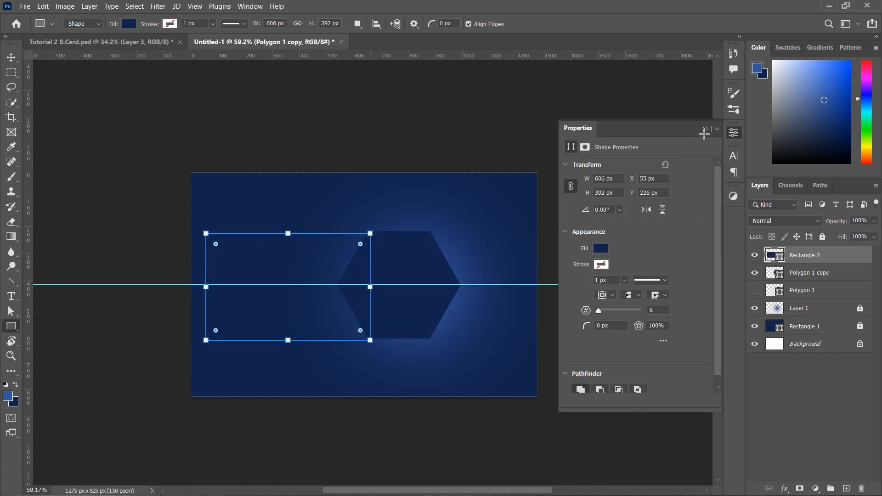
pyautogui.hotkey('ctrl', 't')
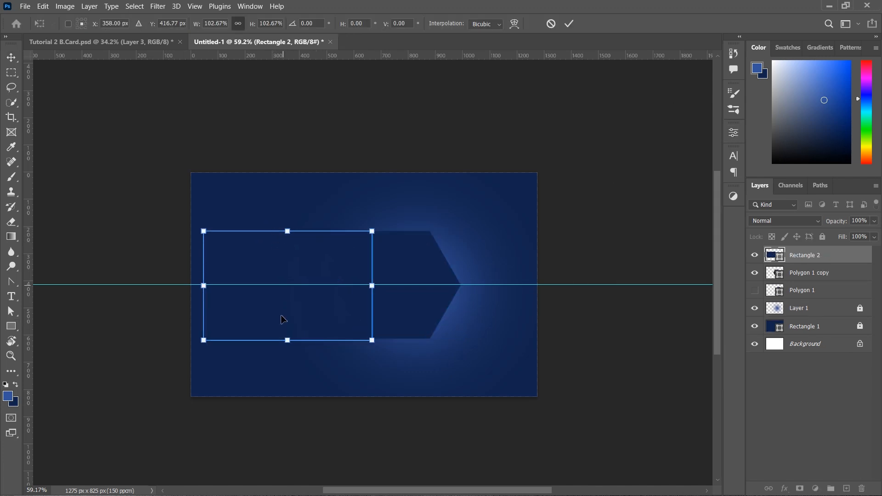
pyautogui.moveTo(278, 340); pyautogui.dragTo(269, 336)
pyautogui.moveTo(287, 229); pyautogui.dragTo(287, 231)
pyautogui.press('Return')
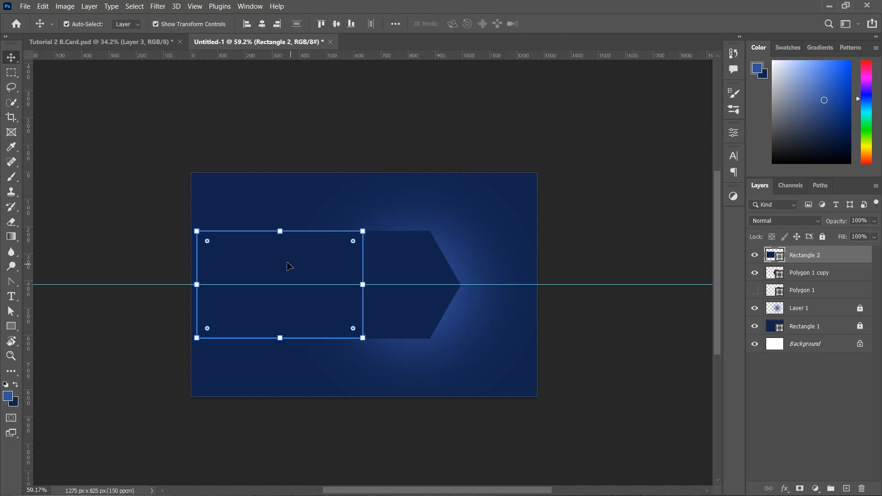
# Butt the rectangle against the hexagon and align their vertical centres
pyautogui.moveTo(298, 192); pyautogui.dragTo(417, 377)
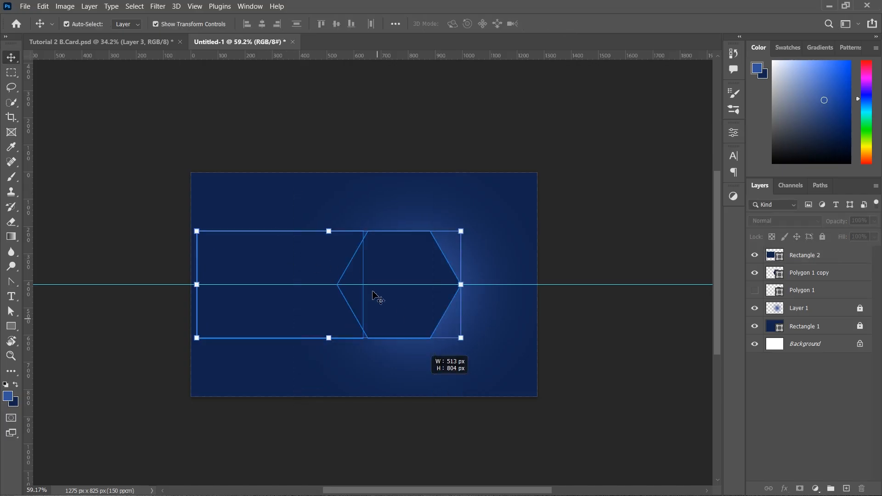
pyautogui.click(291, 164)
pyautogui.moveTo(288, 250); pyautogui.dragTo(301, 252)
pyautogui.moveTo(312, 167); pyautogui.dragTo(379, 259)
pyautogui.click(336, 25)
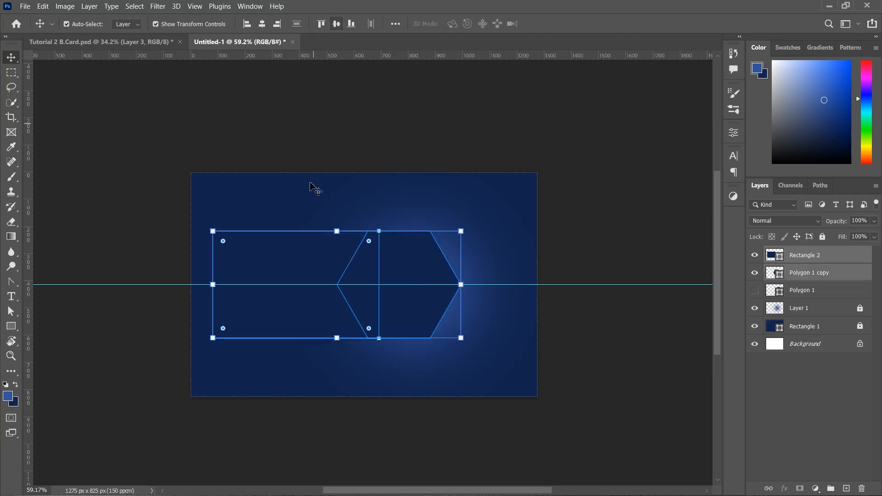
pyautogui.moveTo(302, 174); pyautogui.dragTo(439, 271)
pyautogui.click(380, 143)
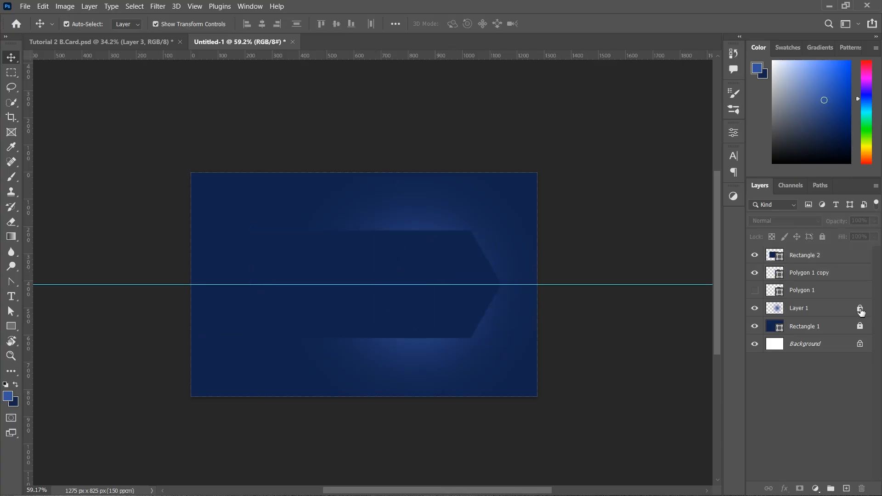
# Unlock glow Layer 1 and stretch it wider to the right
pyautogui.click(860, 309)
pyautogui.click(533, 289)
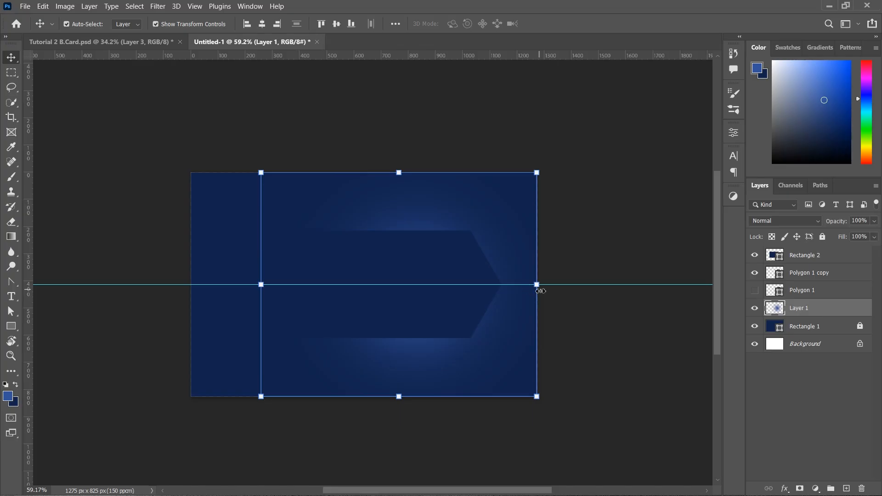
pyautogui.moveTo(541, 291); pyautogui.dragTo(587, 291)
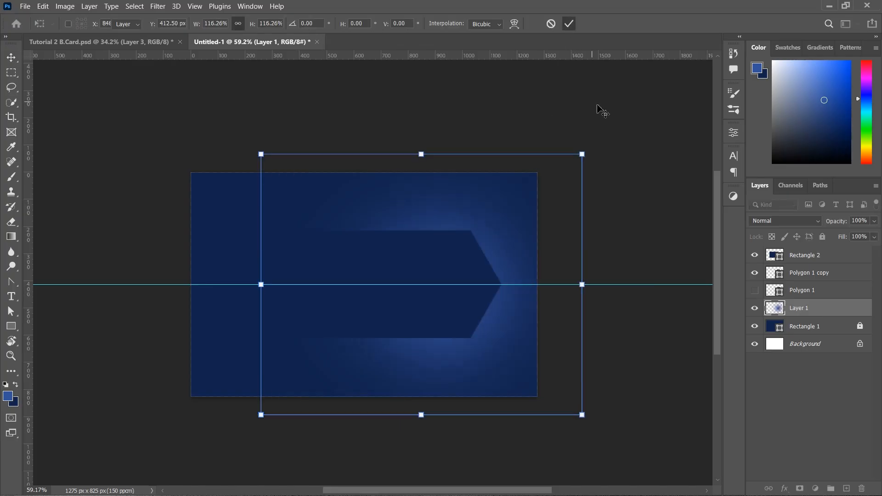
# Apply the glow layer's widening, stretch it further left, and make Polygon 1 visible again
pyautogui.press('Return')
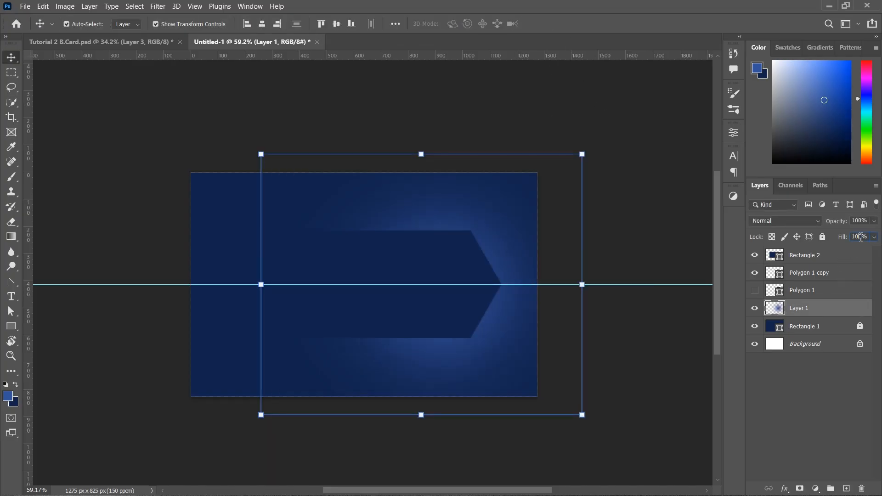
pyautogui.click(861, 393)
pyautogui.click(259, 286)
pyautogui.moveTo(260, 285); pyautogui.dragTo(227, 285)
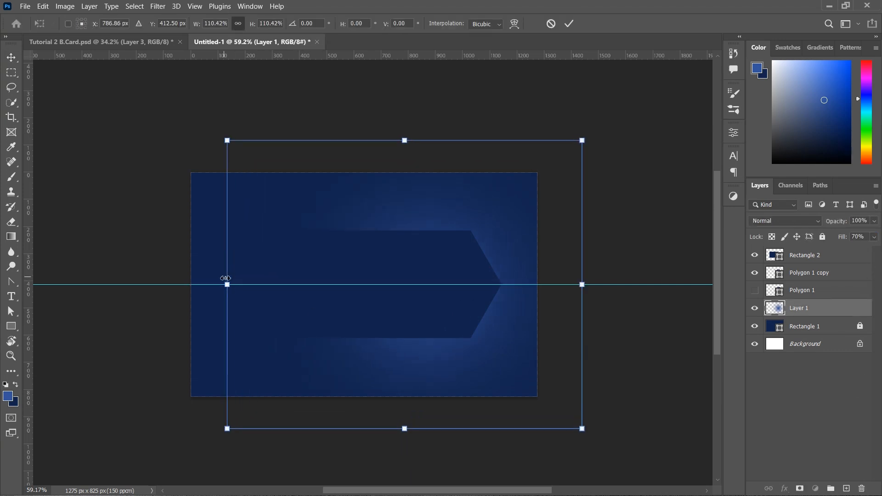
pyautogui.click(568, 27)
pyautogui.click(594, 97)
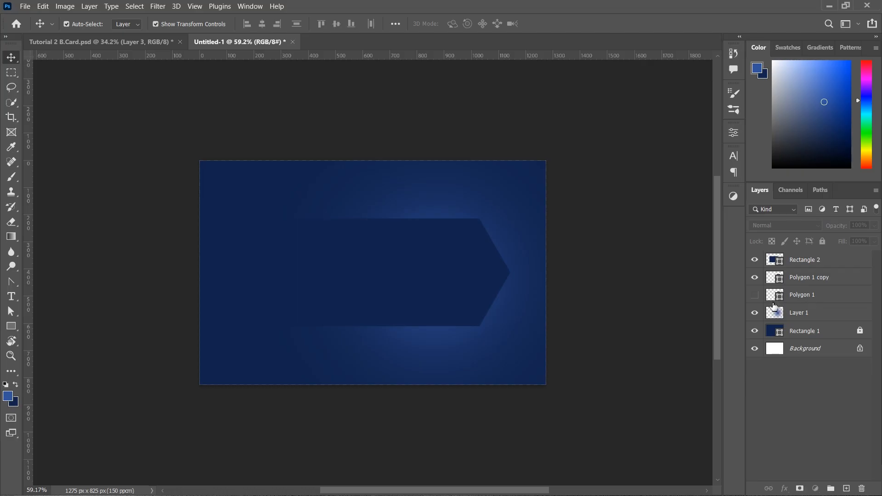
pyautogui.click(755, 296)
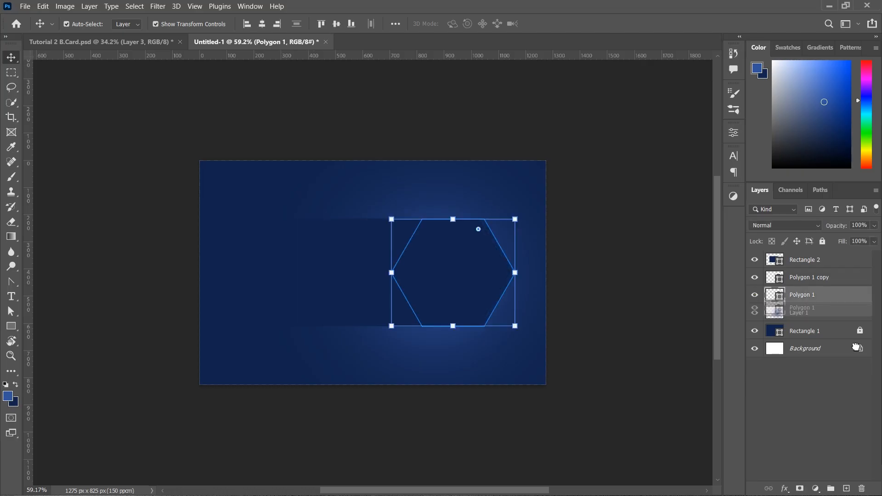
# Duplicate the hexagon, hide Polygon 1, and scale the copy up and left over the banner
pyautogui.hotkey('ctrl', 'j')
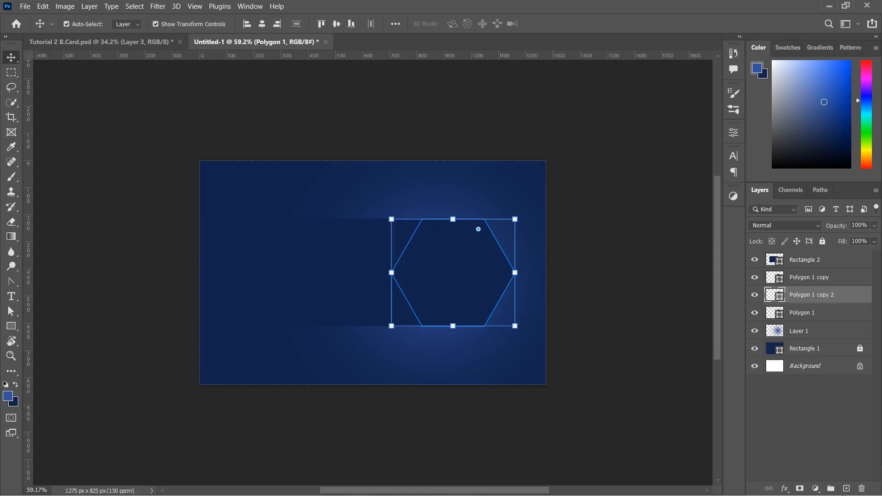
pyautogui.click(754, 313)
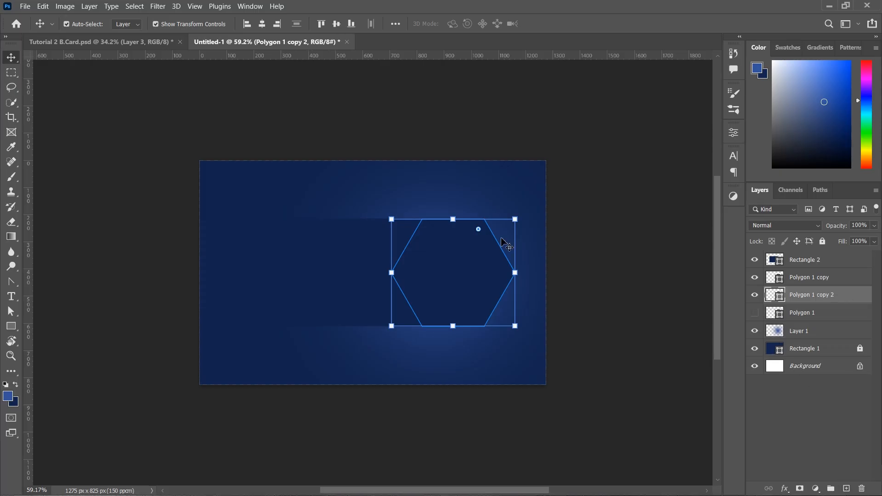
pyautogui.moveTo(454, 219); pyautogui.dragTo(453, 205)
pyautogui.moveTo(468, 282); pyautogui.dragTo(436, 276)
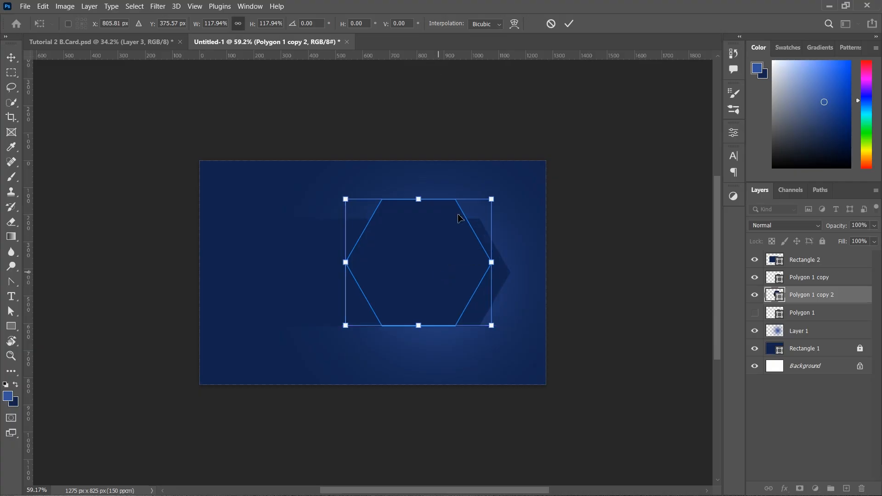
pyautogui.click(568, 23)
pyautogui.click(337, 24)
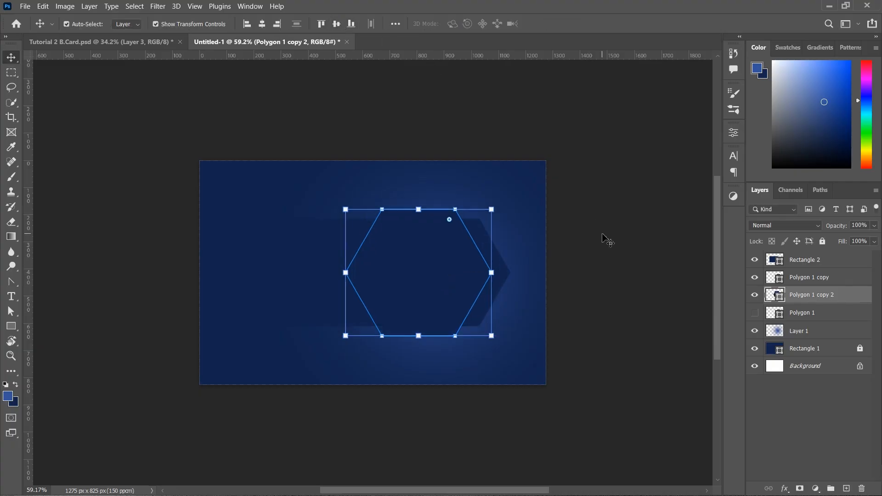
# Give the enlarged hexagon no fill and a 20 px white stroke
pyautogui.click(733, 133)
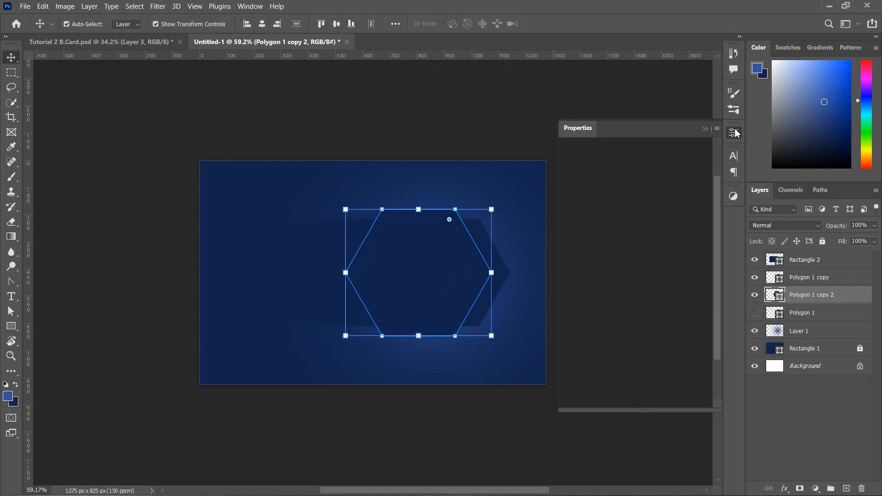
pyautogui.click(601, 248)
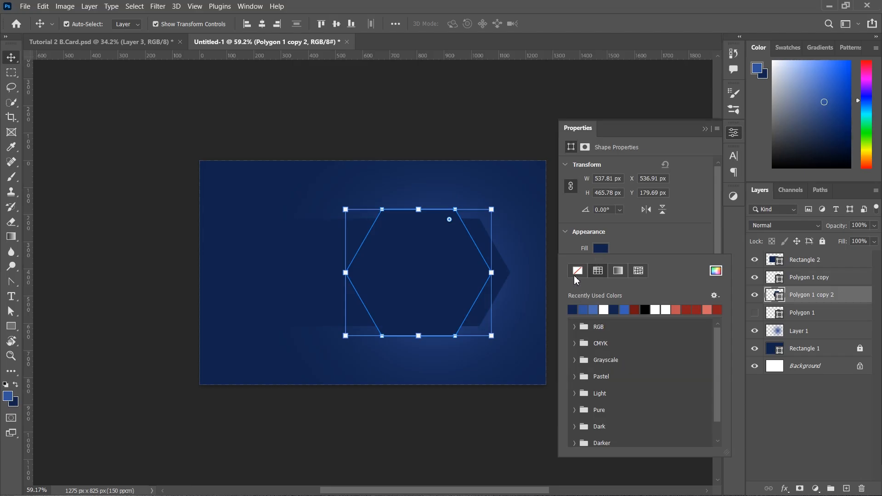
pyautogui.click(578, 270)
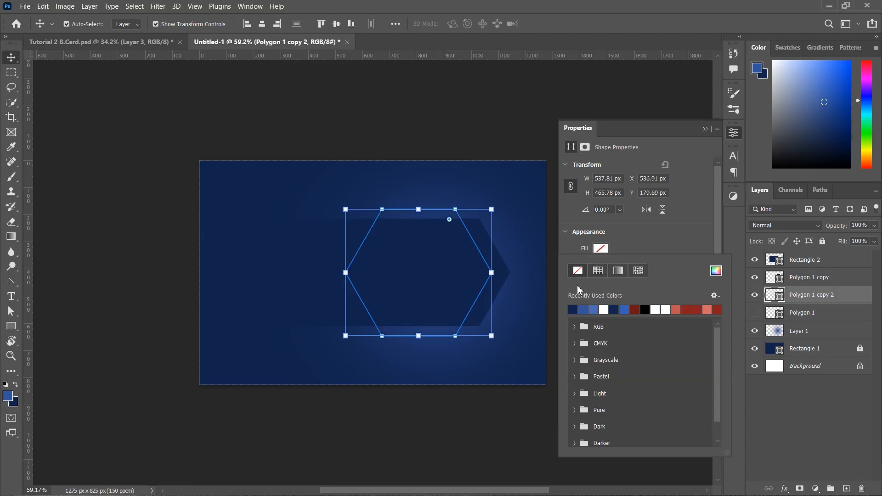
pyautogui.press('Escape')
pyautogui.click(601, 265)
pyautogui.click(584, 325)
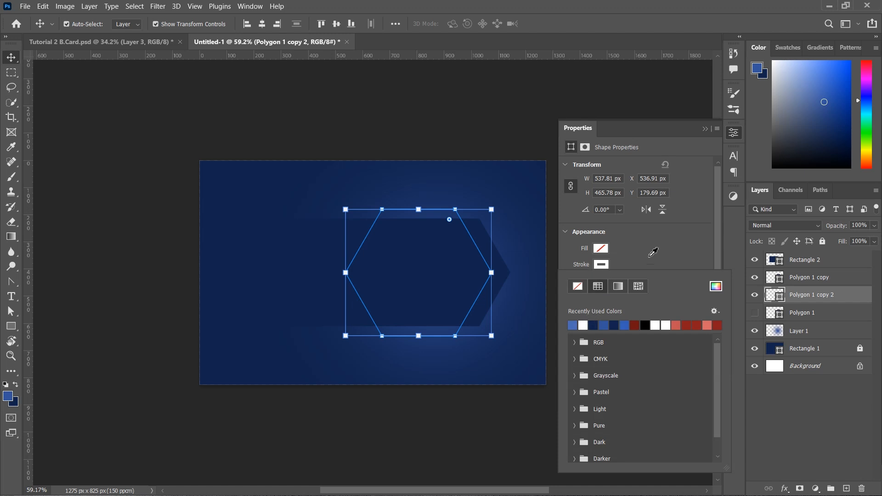
pyautogui.press('Escape')
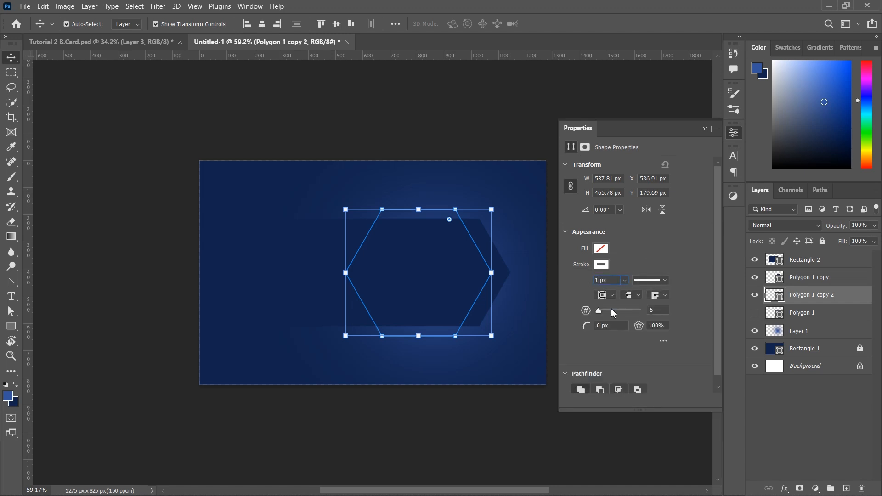
pyautogui.press('Return')
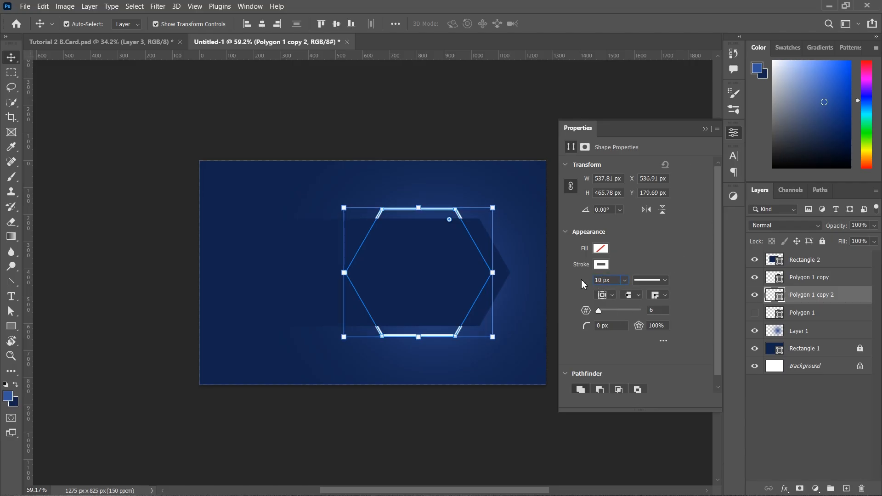
pyautogui.press('BackSpace')
pyautogui.write('2')
pyautogui.press('Return')
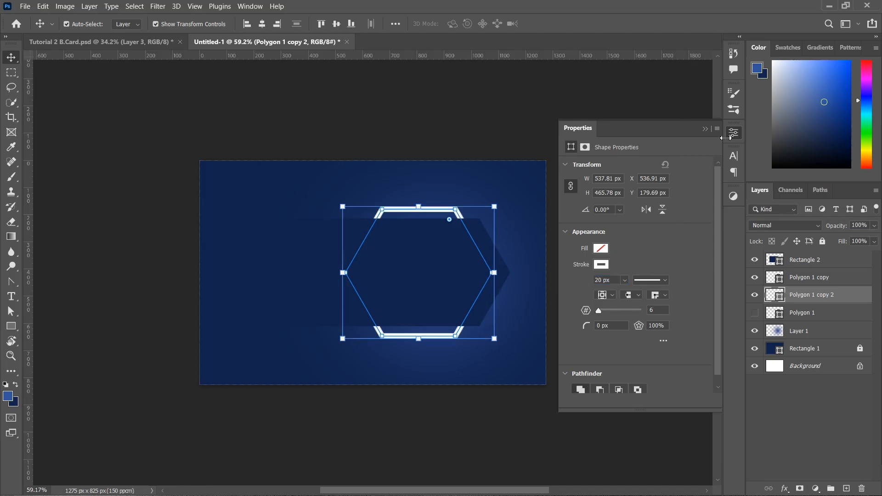
pyautogui.click(705, 129)
pyautogui.click(642, 138)
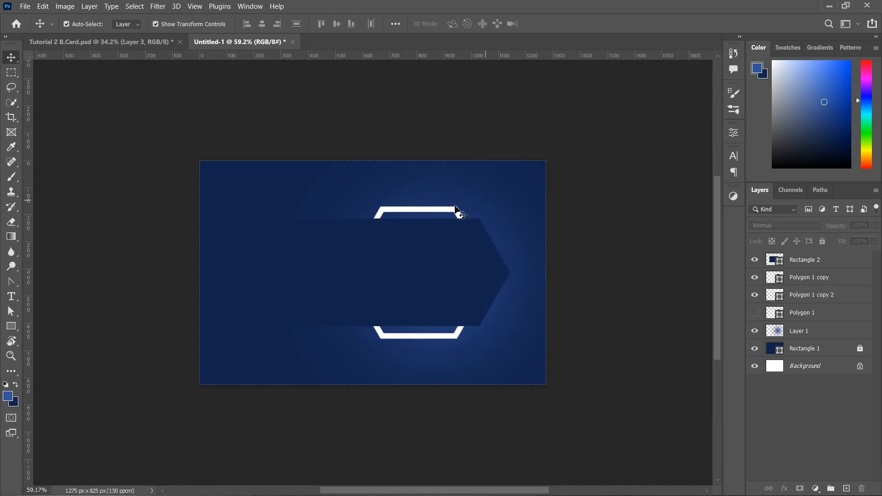
# Lock the glow Layer 1 against edits
pyautogui.click(452, 212)
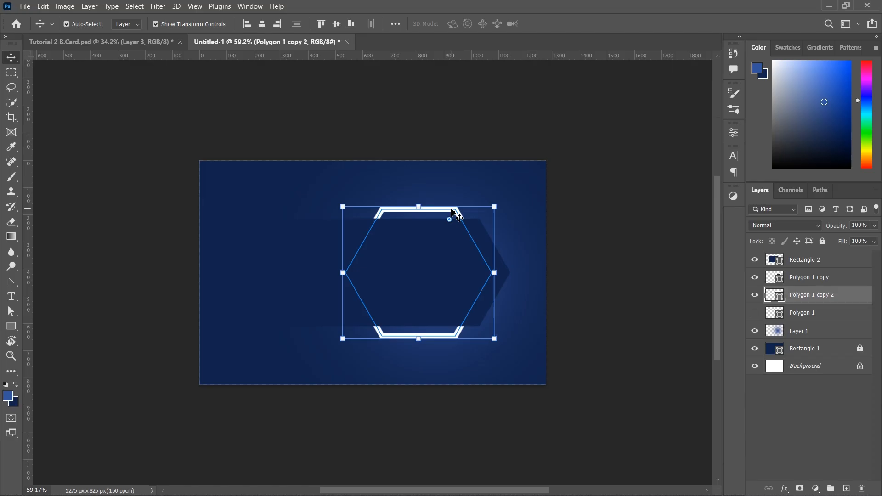
pyautogui.click(632, 192)
pyautogui.click(458, 211)
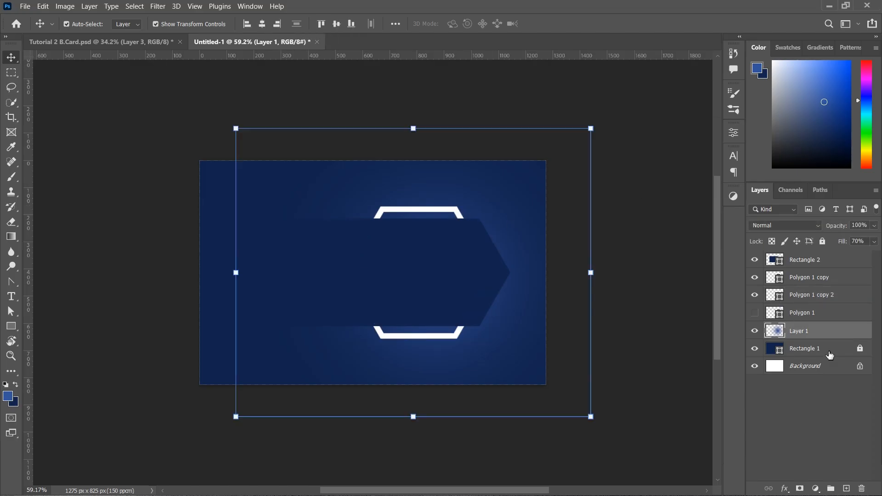
pyautogui.click(531, 214)
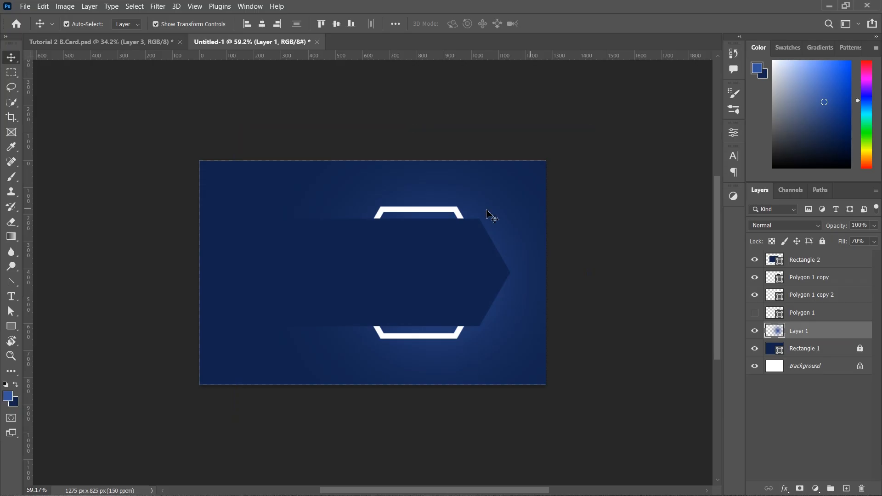
pyautogui.click(836, 331)
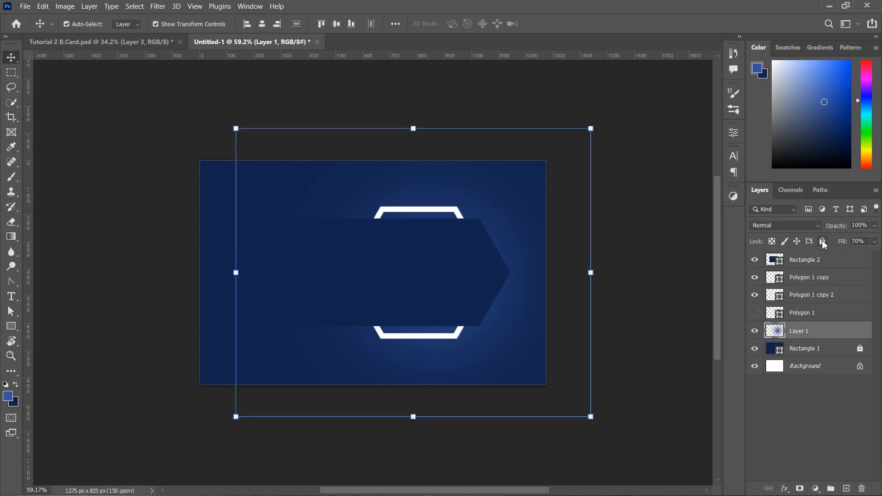
pyautogui.click(823, 241)
# Move Polygon 1 copy 2 to the top and duplicate Rectangle 2 above it to mask its left half
pyautogui.click(829, 296)
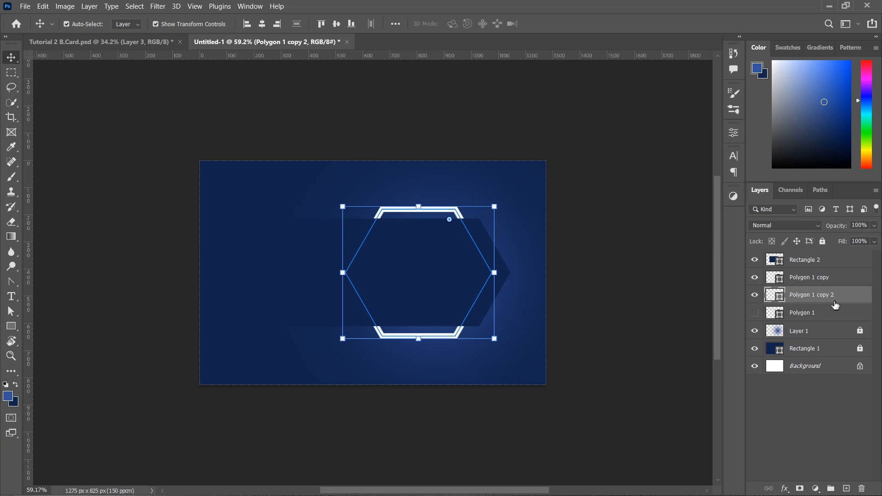
pyautogui.moveTo(835, 305); pyautogui.dragTo(825, 260)
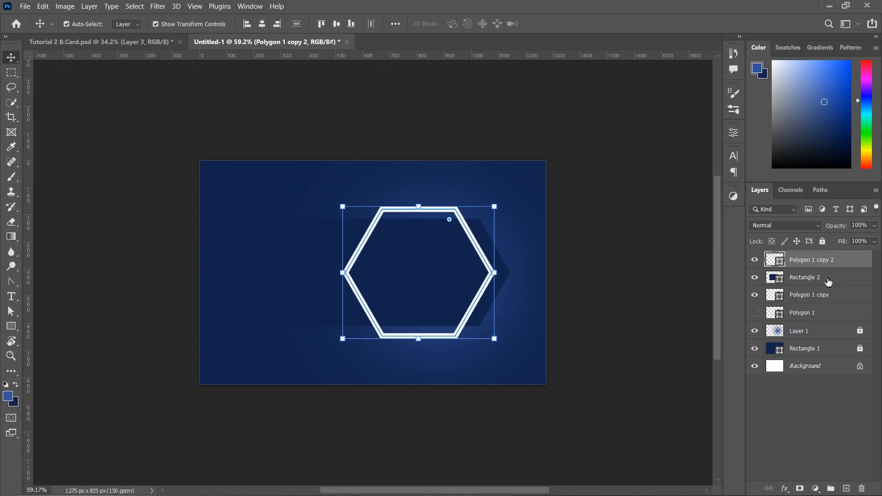
pyautogui.click(827, 281)
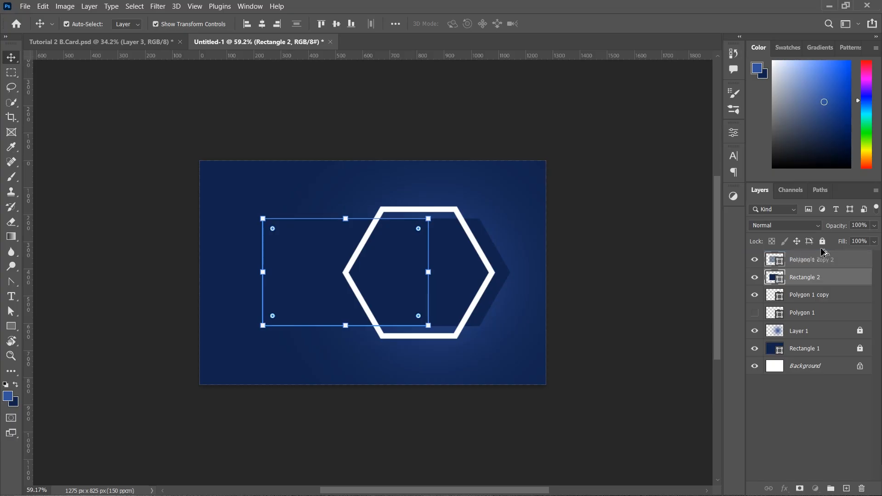
pyautogui.moveTo(829, 254); pyautogui.dragTo(830, 255)
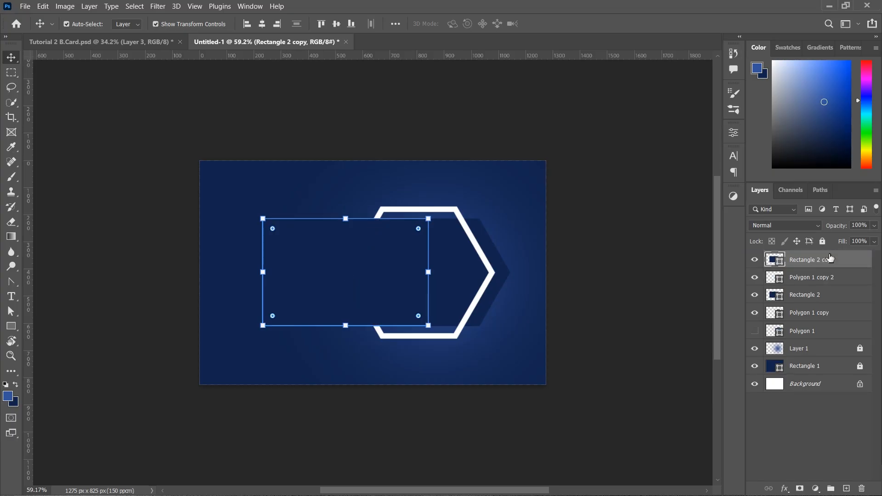
pyautogui.click(669, 281)
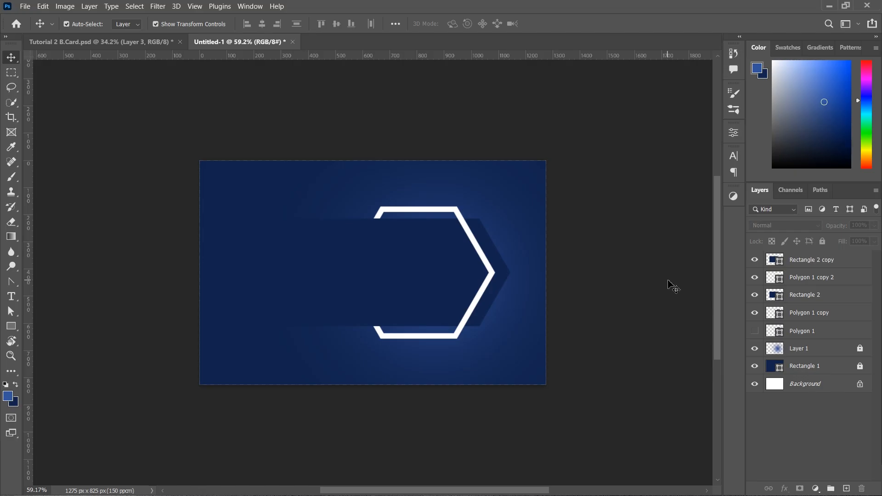
# Set the Polygon 1 copy 2 hexagon frame's stroke width to 40 px in Properties
pyautogui.click(488, 269)
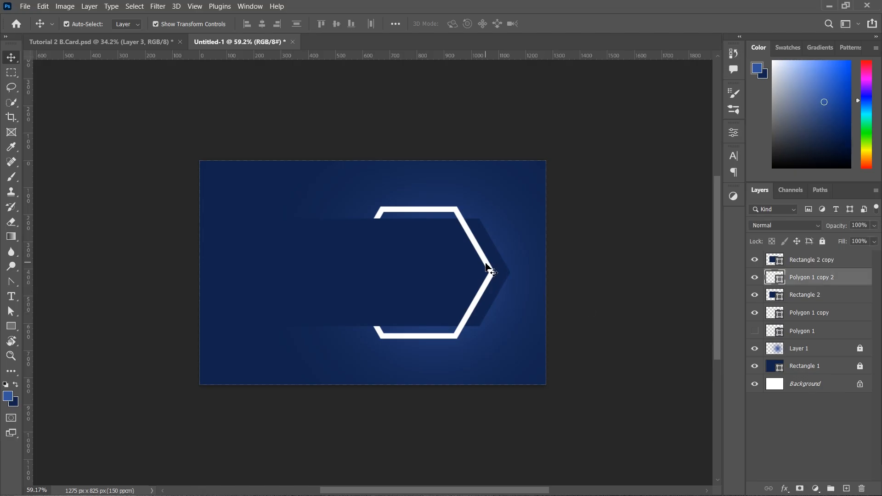
pyautogui.click(731, 158)
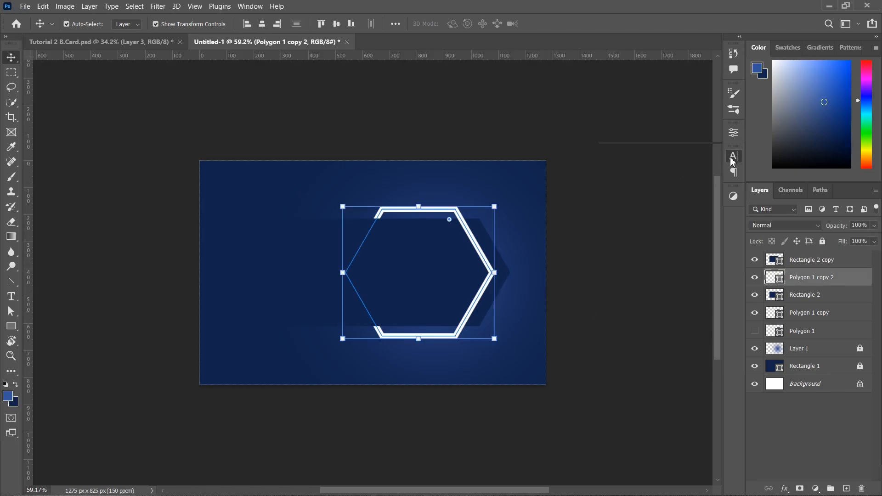
pyautogui.click(733, 136)
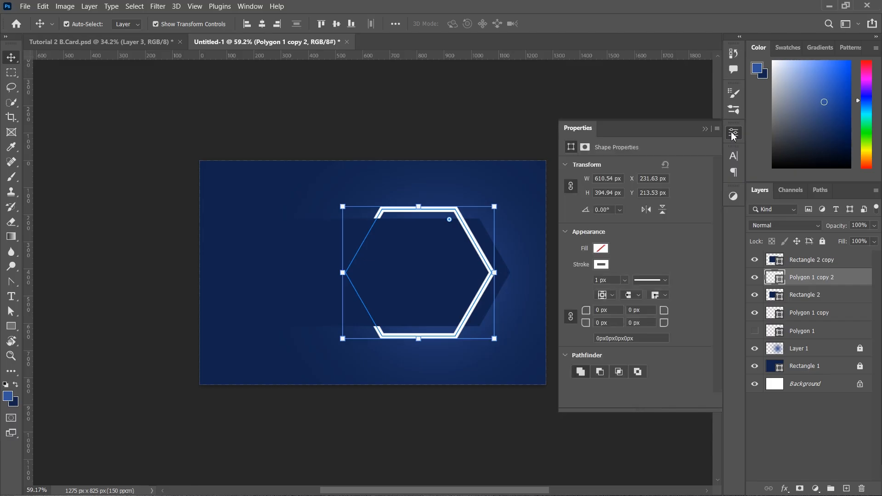
pyautogui.click(733, 136)
pyautogui.click(734, 134)
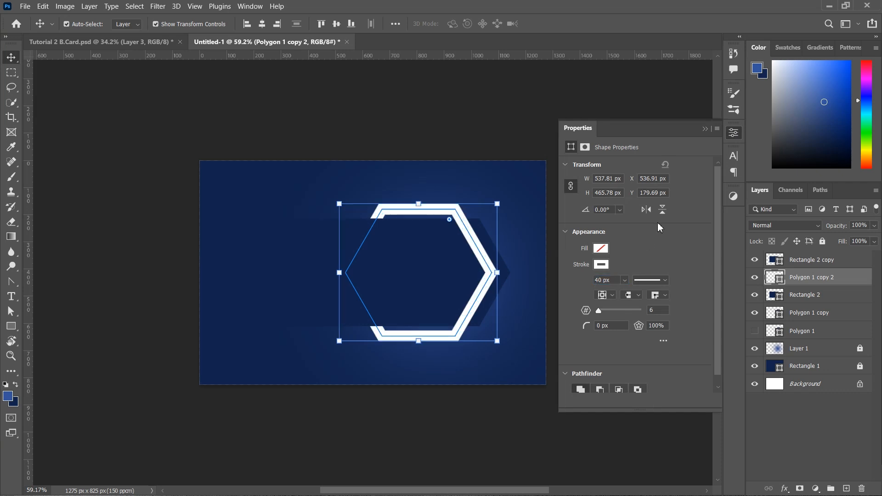
pyautogui.click(705, 130)
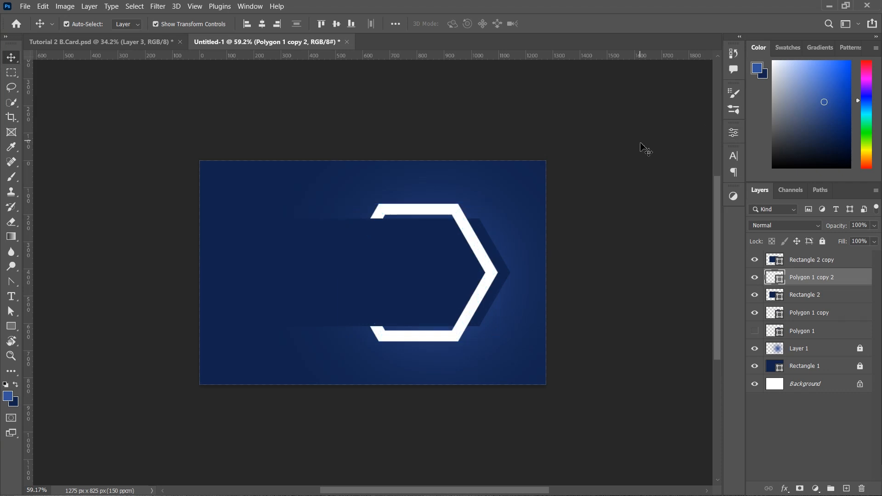
pyautogui.click(645, 149)
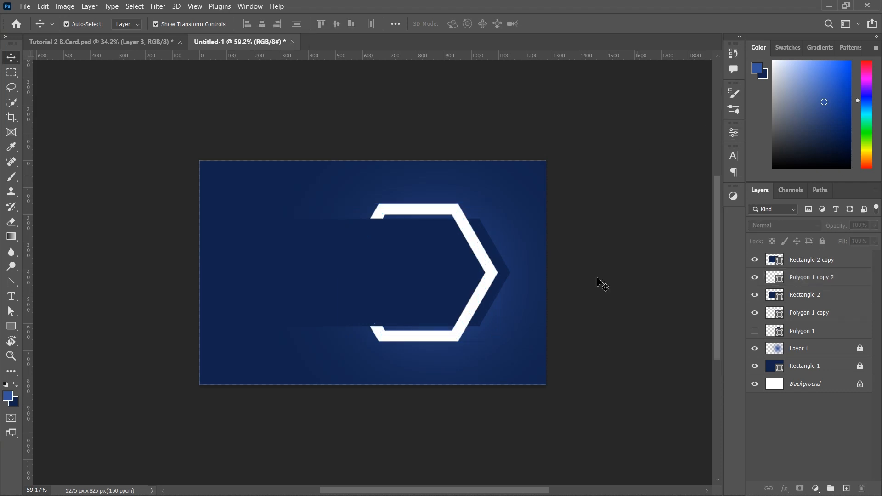
pyautogui.click(492, 279)
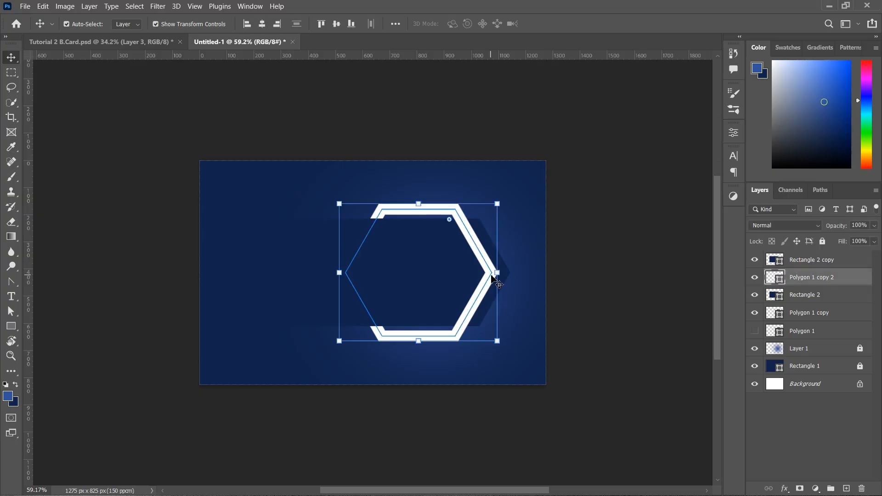
pyautogui.click(602, 278)
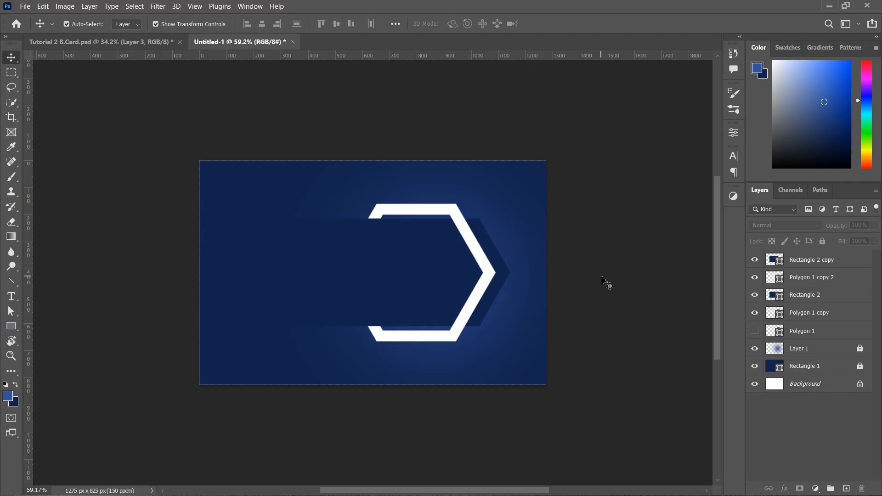
# Duplicate the white hexagon frame, move the copy to the top and left, and enlarge it
pyautogui.click(484, 262)
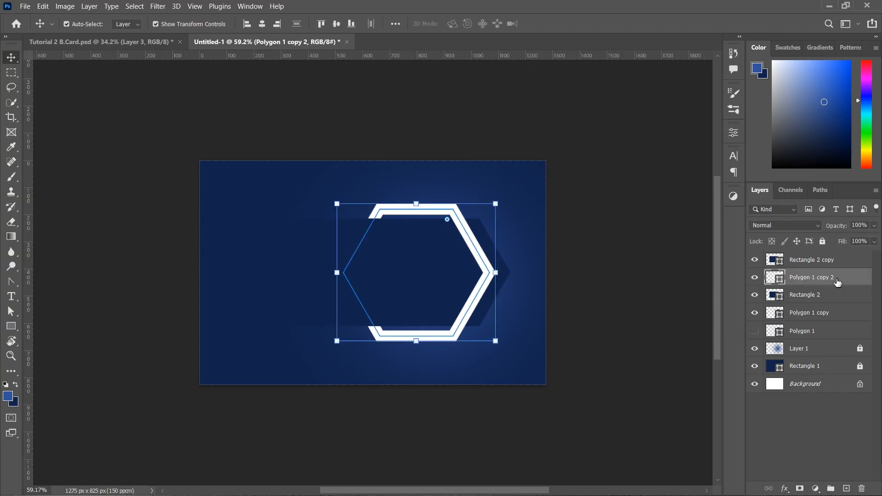
pyautogui.moveTo(837, 282); pyautogui.dragTo(848, 488)
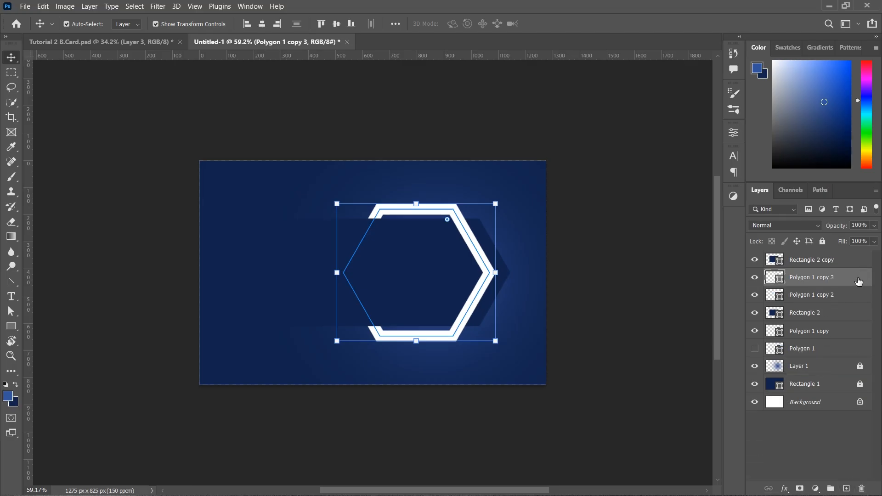
pyautogui.moveTo(859, 283); pyautogui.dragTo(849, 250)
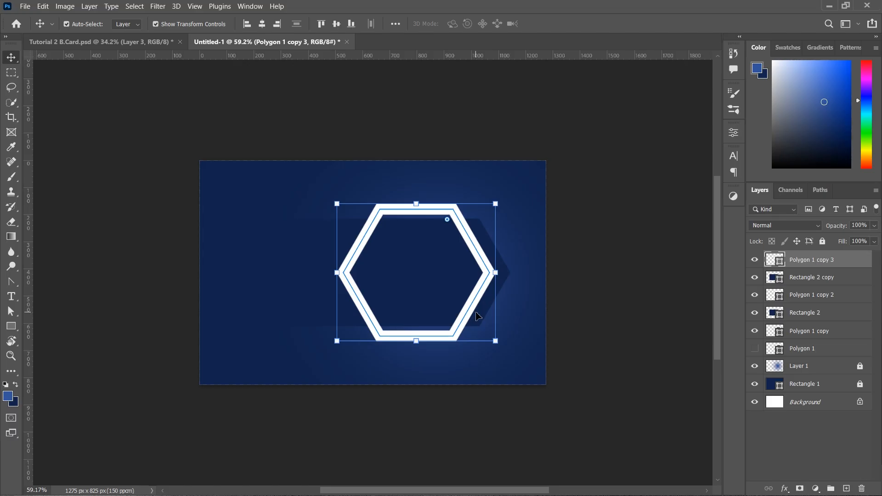
pyautogui.moveTo(474, 415); pyautogui.dragTo(375, 417)
pyautogui.moveTo(312, 202); pyautogui.dragTo(293, 186)
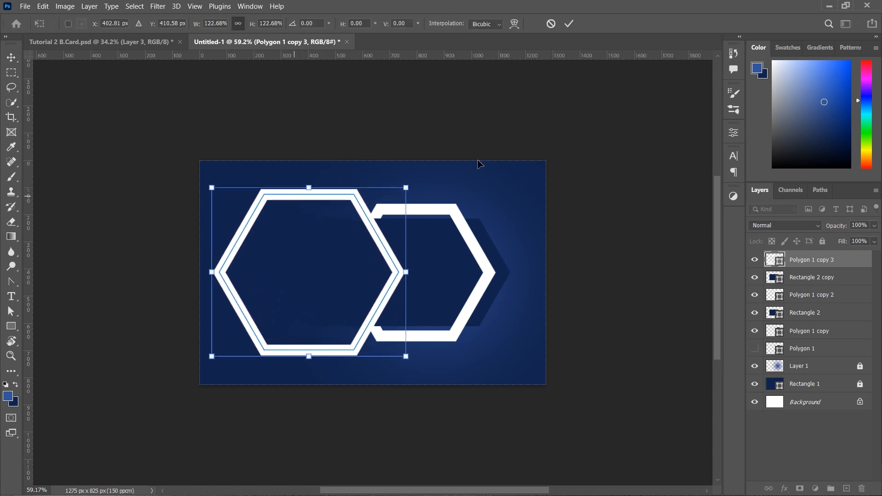
pyautogui.click(569, 23)
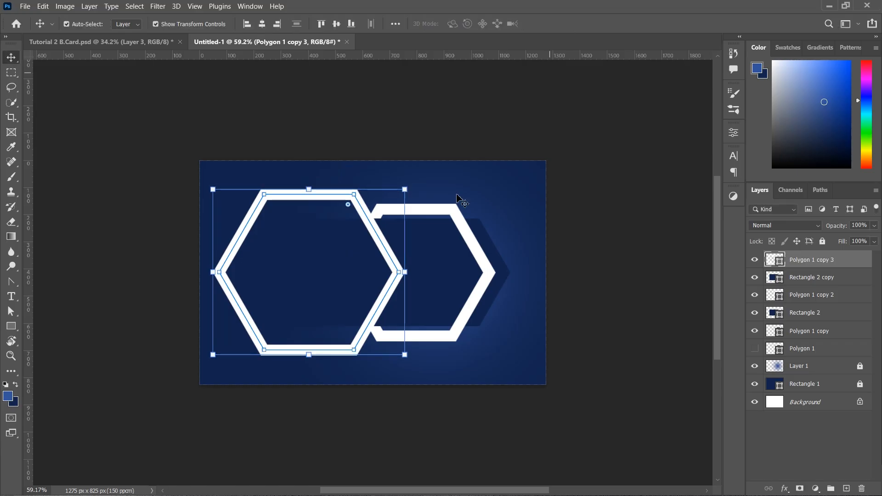
# Set the enlarged hexagon's outline width to 30 px
pyautogui.click(734, 132)
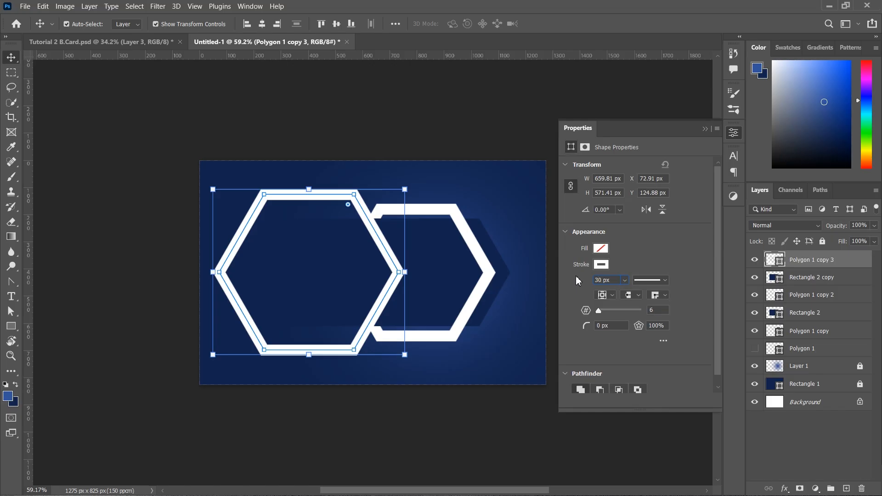
pyautogui.press('Return')
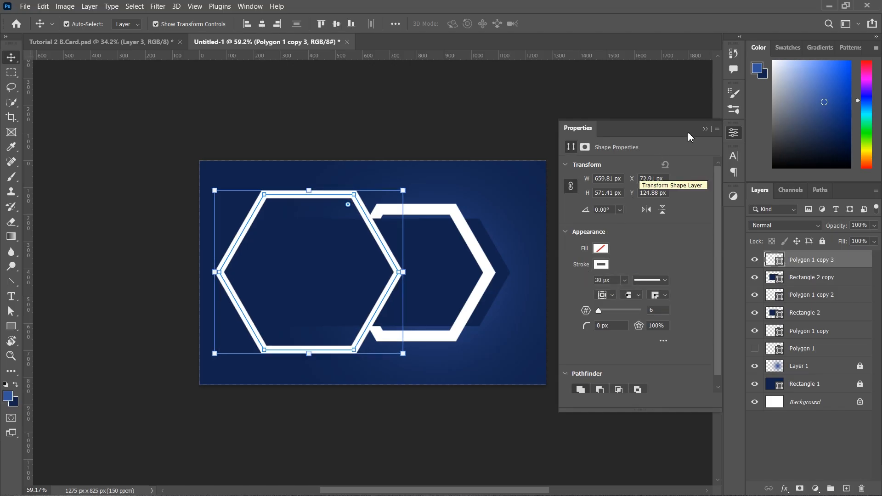
pyautogui.click(705, 129)
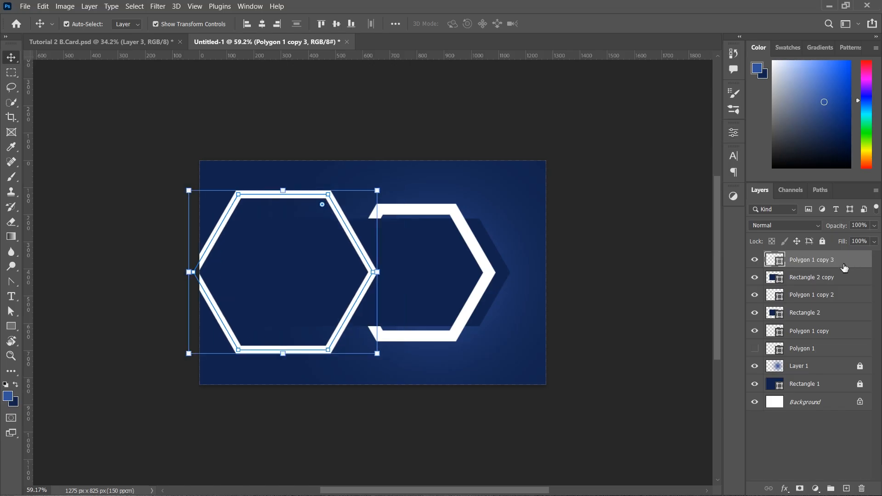
# Move Polygon 1 copy 3 below Rectangle 2 and nudge it right against the smaller frame
pyautogui.moveTo(844, 267); pyautogui.dragTo(844, 323)
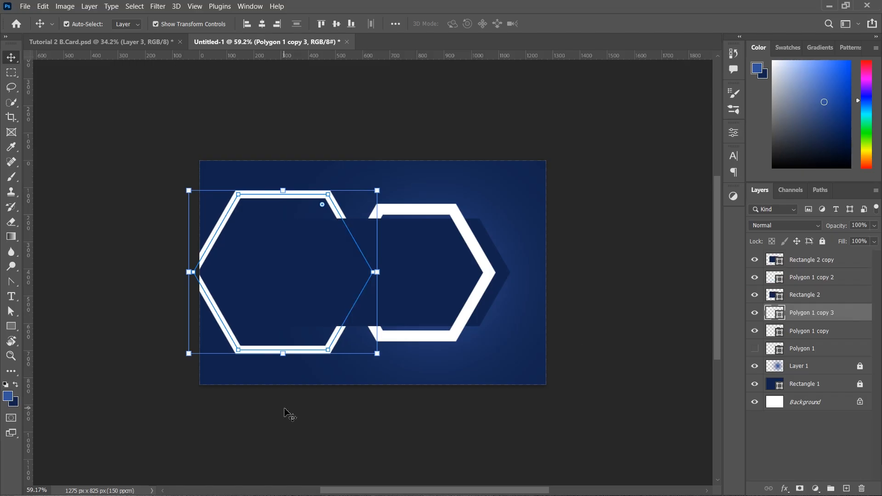
pyautogui.moveTo(285, 411); pyautogui.dragTo(304, 398)
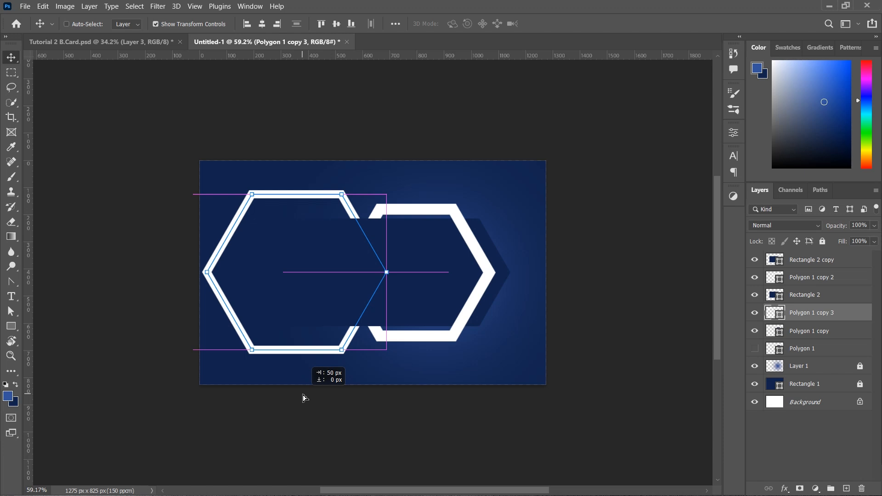
pyautogui.moveTo(303, 398); pyautogui.dragTo(306, 396)
pyautogui.press('ctrl')
# Enlarge the large left hexagon slightly more and select the smaller right frame
pyautogui.moveTo(307, 355)
pyautogui.mouseDown()
pyautogui.moveTo(312, 371)
pyautogui.moveTo(305, 362)
pyautogui.mouseUp()
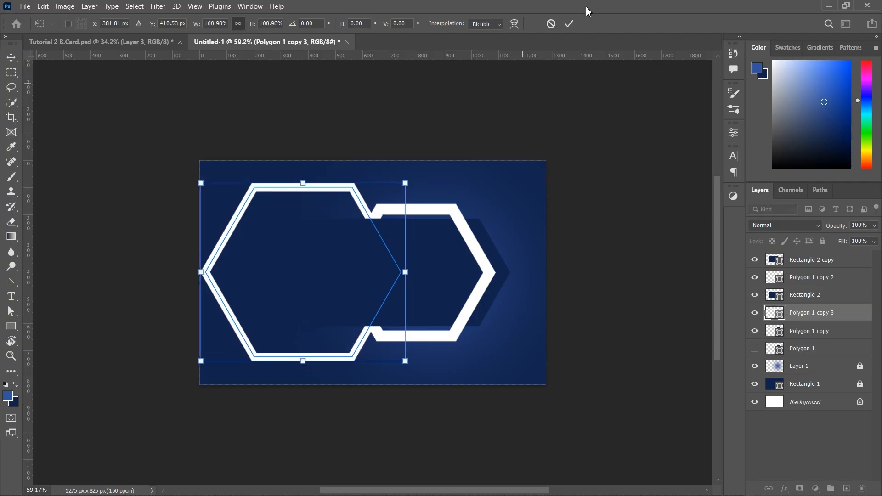
pyautogui.click(569, 24)
pyautogui.click(487, 276)
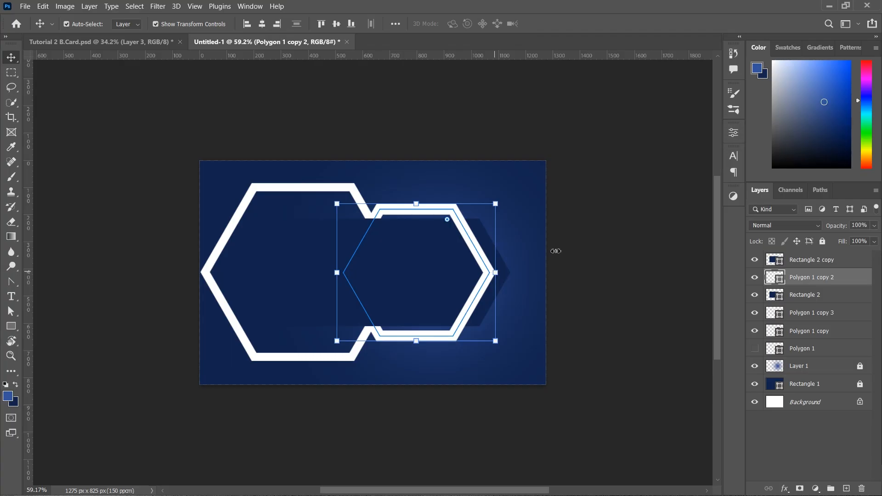
pyautogui.click(738, 160)
# Give the right hexagon a 20 px outline and scale it down to about 93%
pyautogui.click(734, 132)
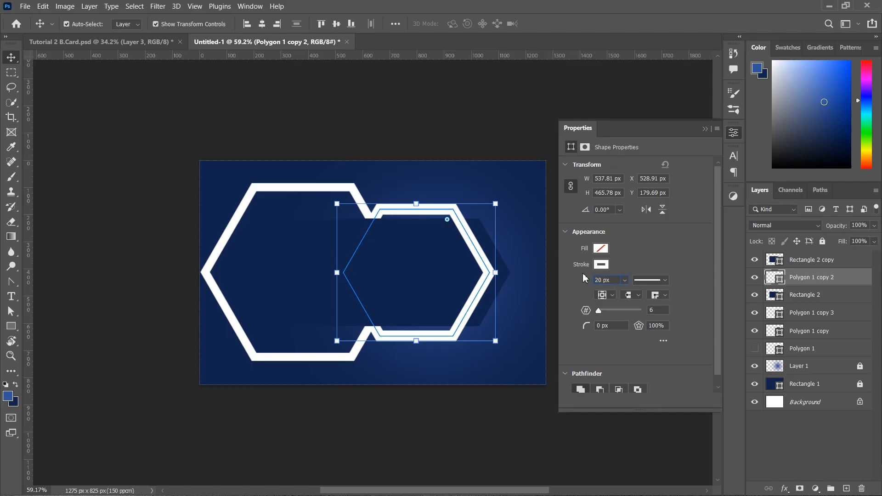
pyautogui.press('Return')
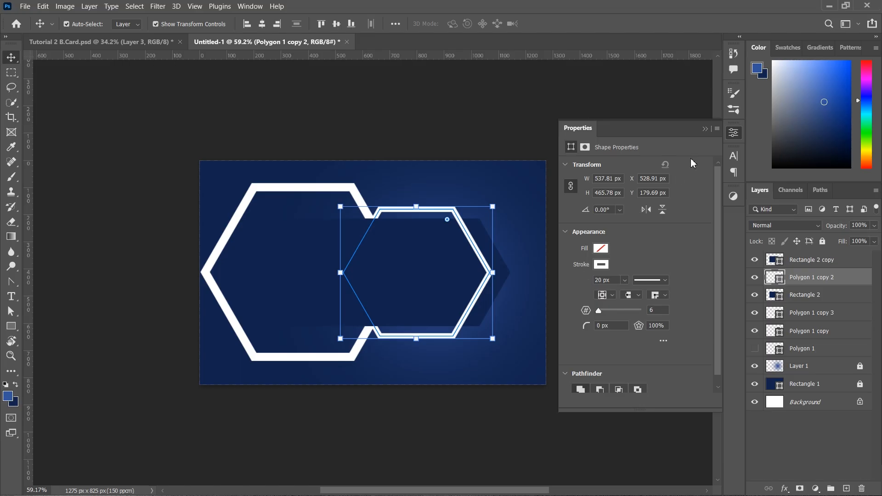
pyautogui.click(705, 129)
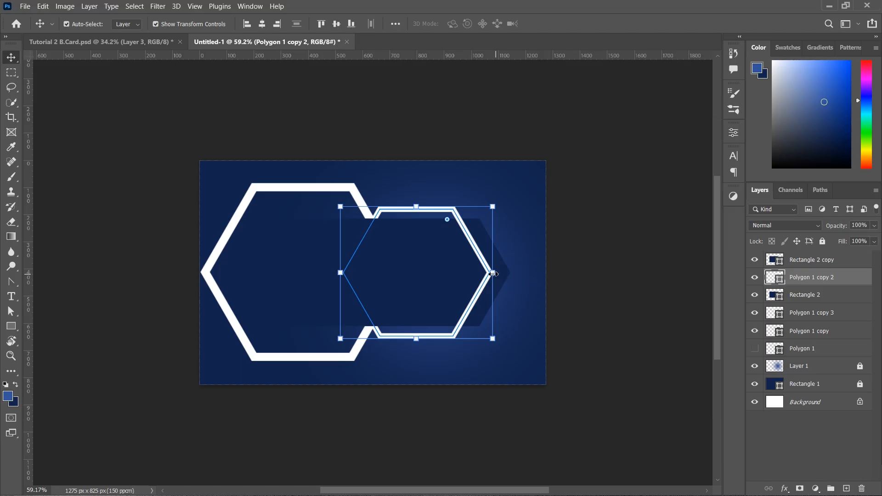
pyautogui.moveTo(493, 274); pyautogui.dragTo(488, 273)
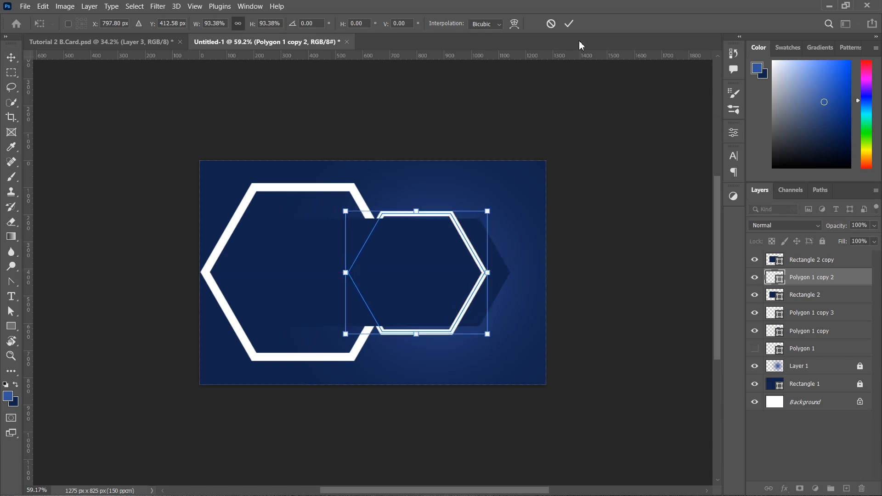
pyautogui.click(569, 24)
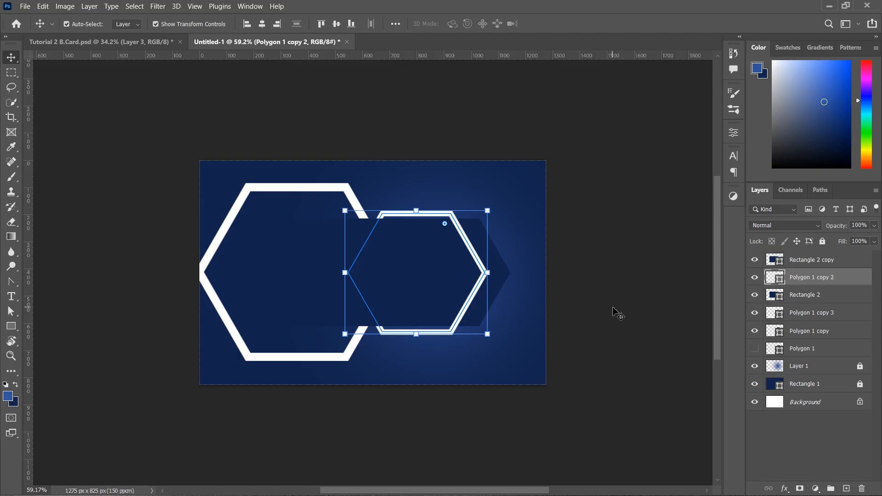
# Delete the small hexagon's left anchor point with the Delete Anchor Point Tool
pyautogui.press('a')
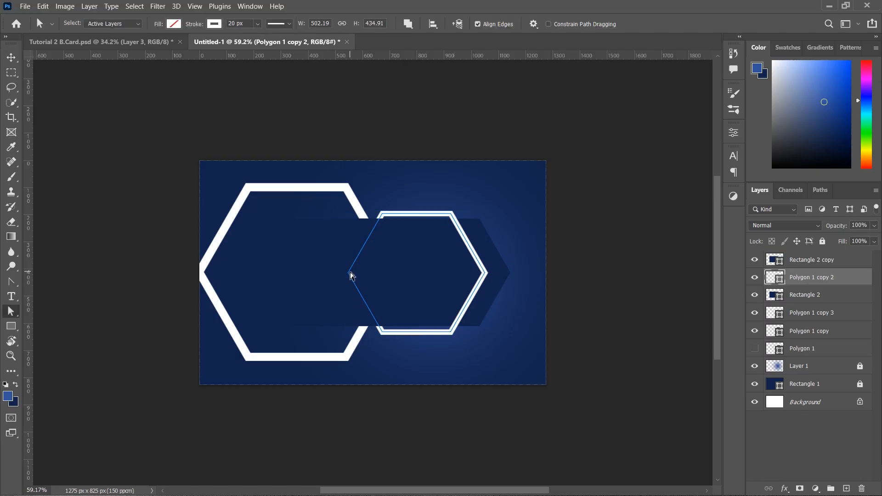
pyautogui.click(349, 273)
pyautogui.press('p')
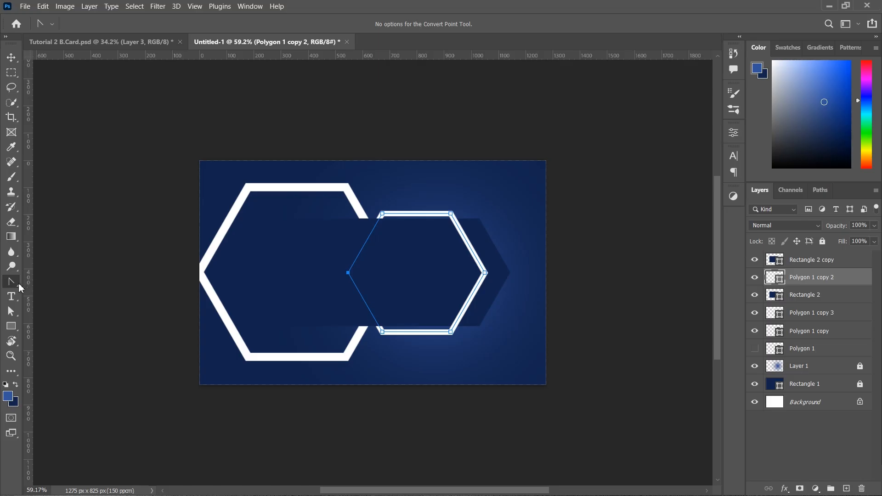
pyautogui.rightClick(15, 285)
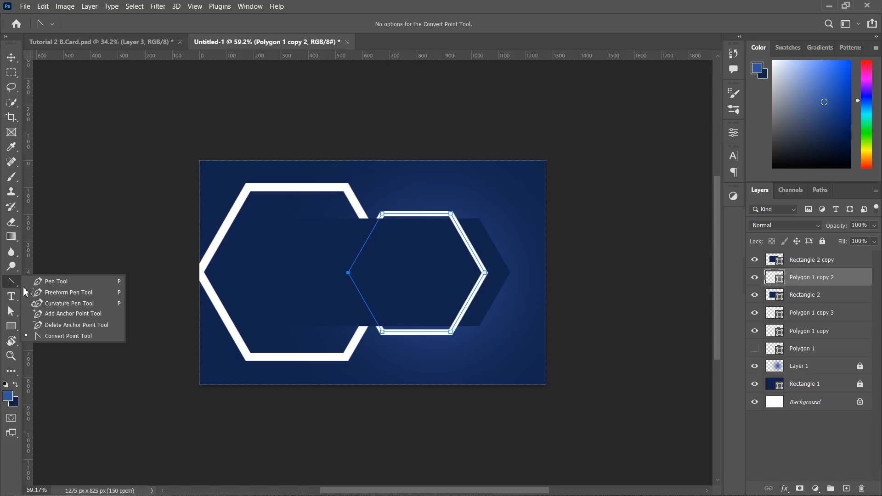
pyautogui.click(57, 324)
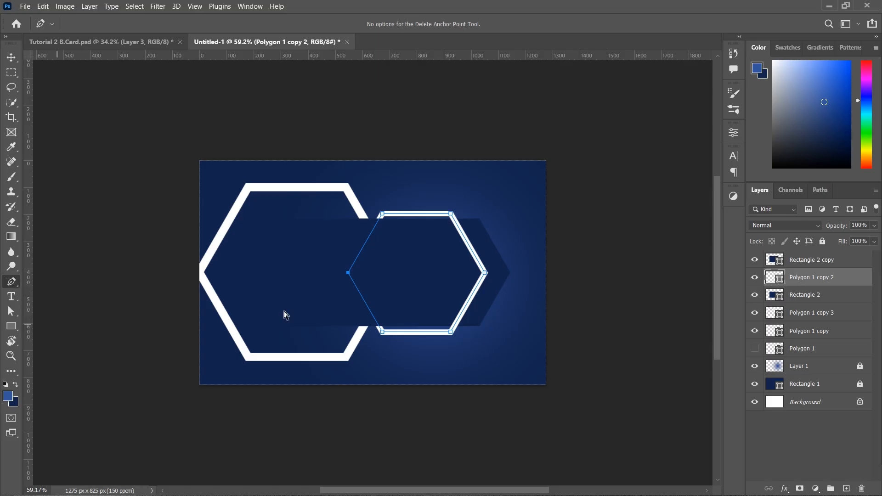
pyautogui.click(349, 273)
# Stretch the open end left into the large hexagon and move Rectangle 2 below Polygon 1 copy 3
pyautogui.press('v')
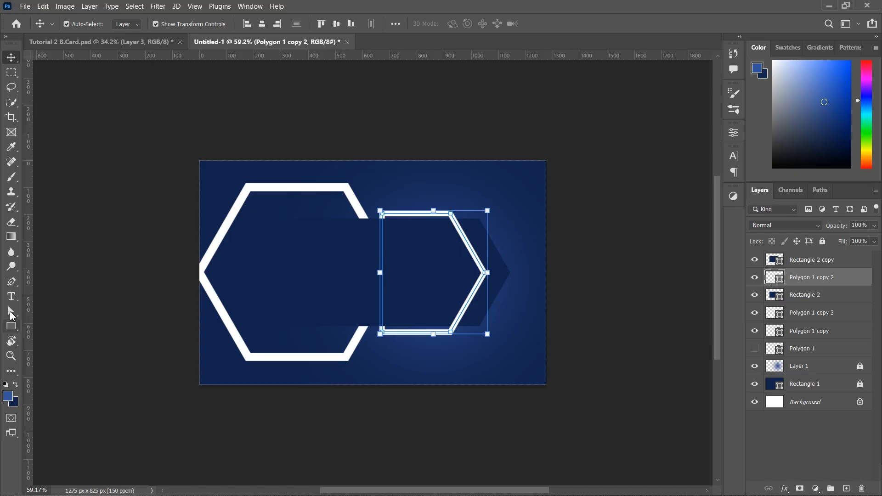
pyautogui.press('a')
pyautogui.moveTo(339, 181); pyautogui.dragTo(398, 360)
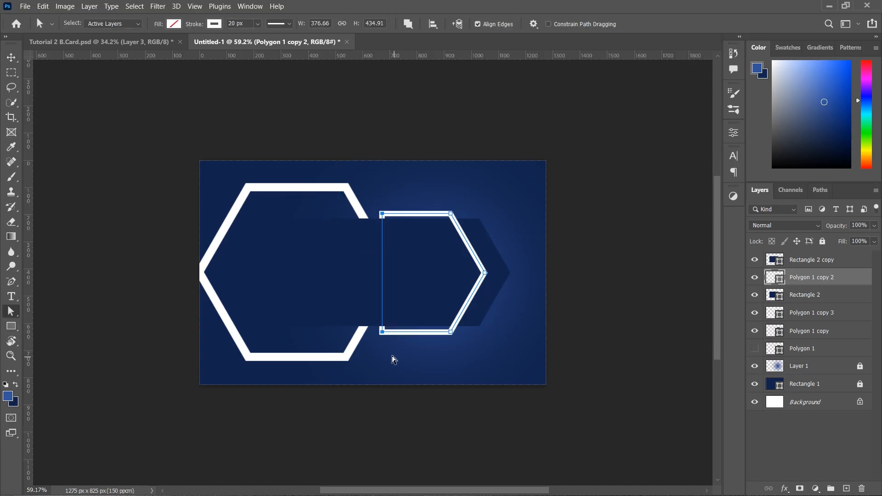
pyautogui.hotkey('shift', 'Left')
pyautogui.hotkey('shift', 'Left')
pyautogui.hotkey('shift', 'Left')
pyautogui.hotkey('shift', 'Left')
pyautogui.hotkey('shift', 'Left')
pyautogui.hotkey('shift', 'Left')
pyautogui.hotkey('shift', 'Left')
pyautogui.hotkey('shift', 'Left')
pyautogui.hotkey('shift', 'Left')
pyautogui.hotkey('shift', 'Left')
pyautogui.hotkey('shift', 'Left')
pyautogui.hotkey('shift', 'Left')
pyautogui.hotkey('shift', 'Left')
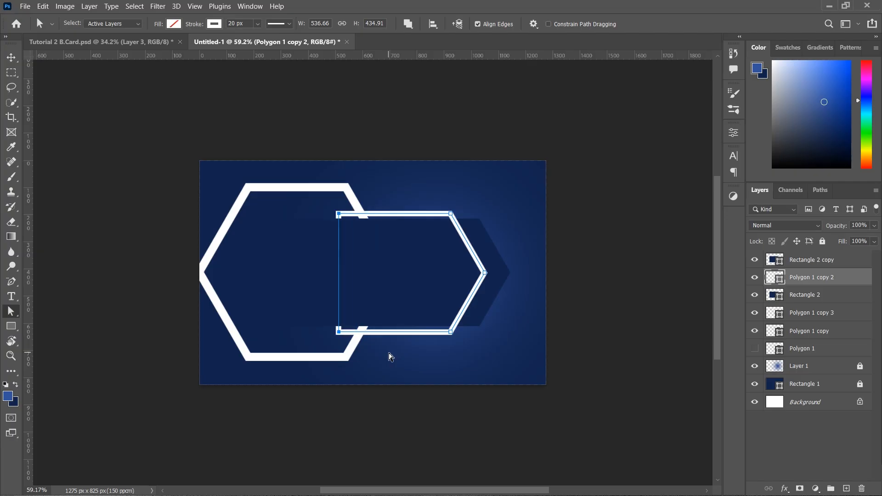
pyautogui.click(816, 314)
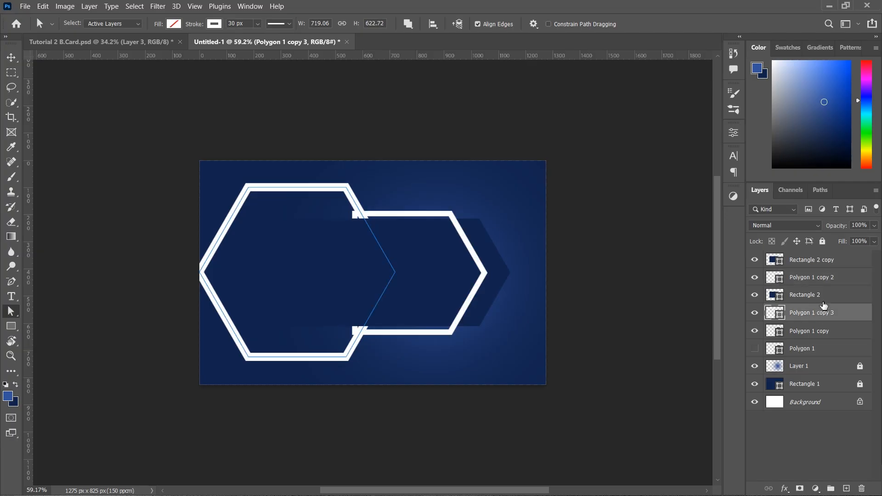
pyautogui.moveTo(826, 298); pyautogui.dragTo(831, 321)
# Duplicate the large hexagon layer and shift the copy right onto the banner
pyautogui.press('v')
pyautogui.click(633, 293)
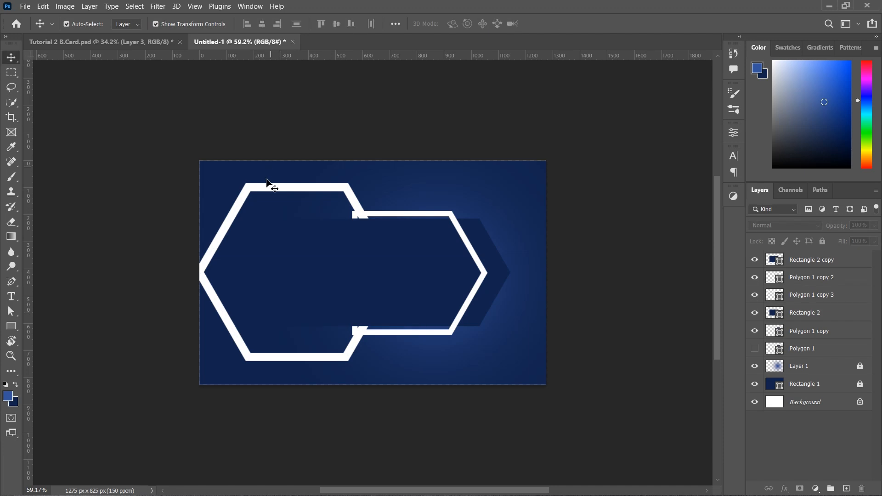
pyautogui.click(274, 190)
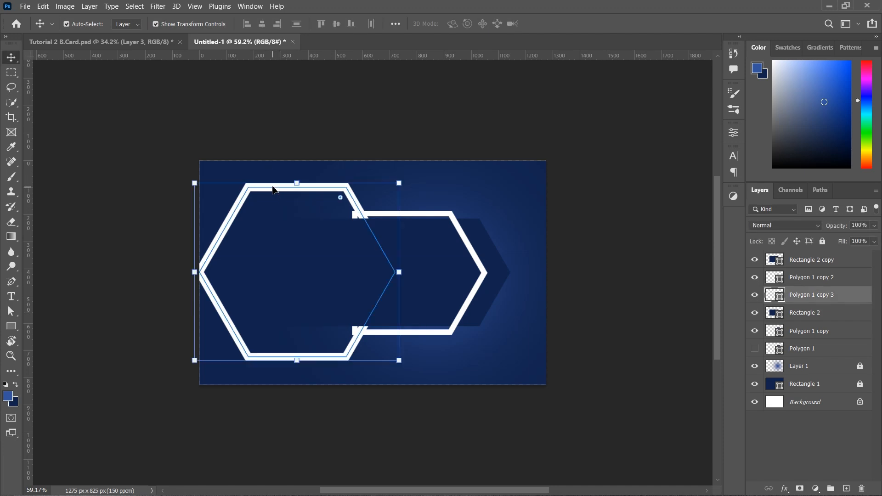
pyautogui.moveTo(815, 295); pyautogui.dragTo(848, 489)
pyautogui.click(634, 377)
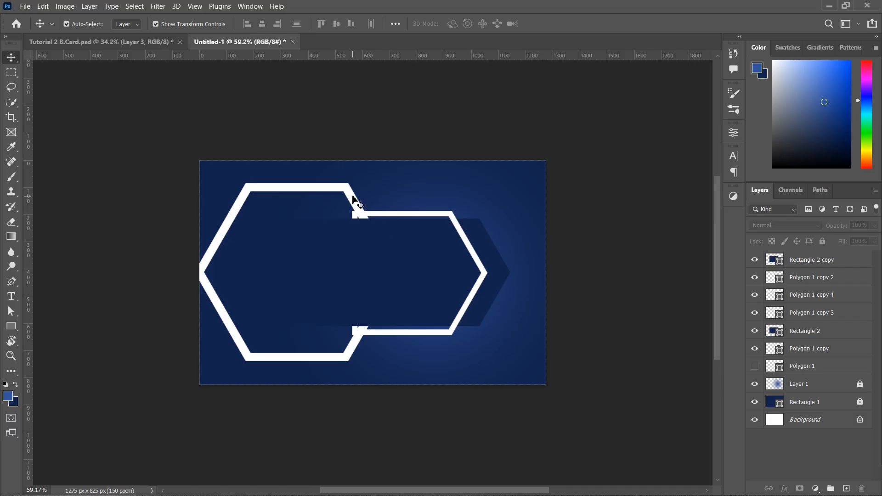
pyautogui.moveTo(352, 197)
pyautogui.mouseDown()
pyautogui.moveTo(389, 203)
pyautogui.moveTo(381, 200)
pyautogui.mouseUp()
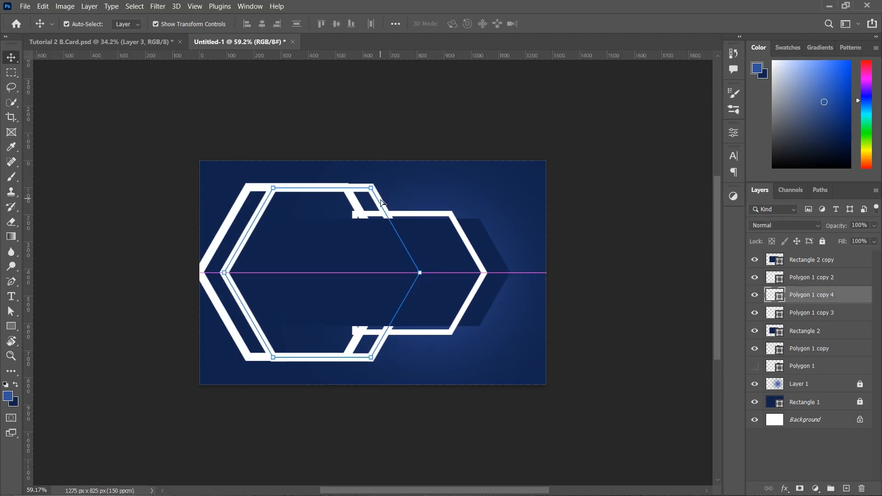
# Hide the original Polygon 1 copy 3 and select Polygon 1 copy 4
pyautogui.click(818, 312)
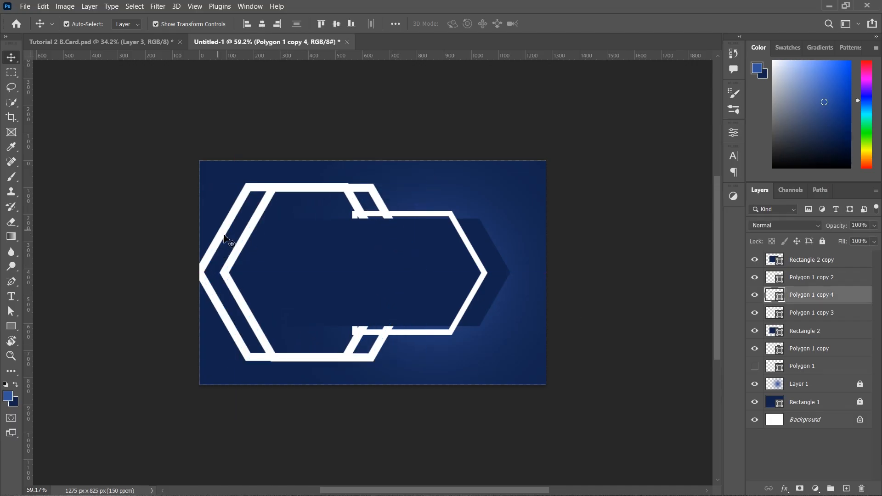
pyautogui.click(754, 313)
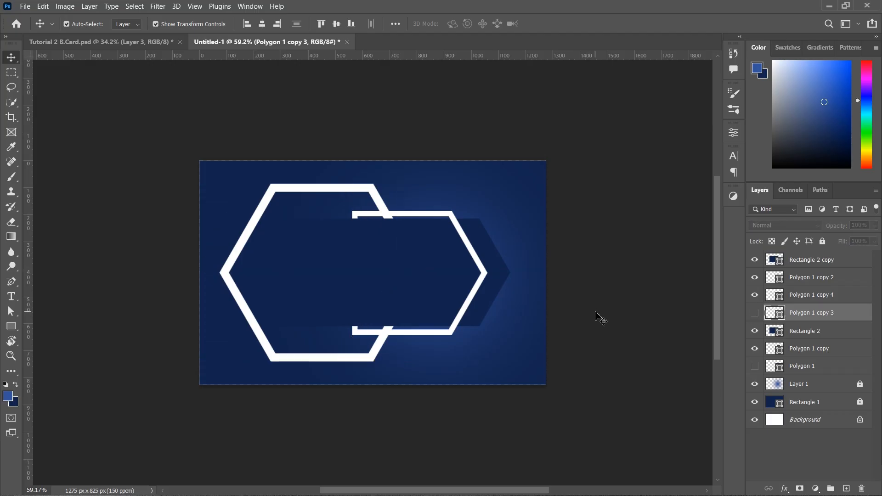
pyautogui.click(847, 300)
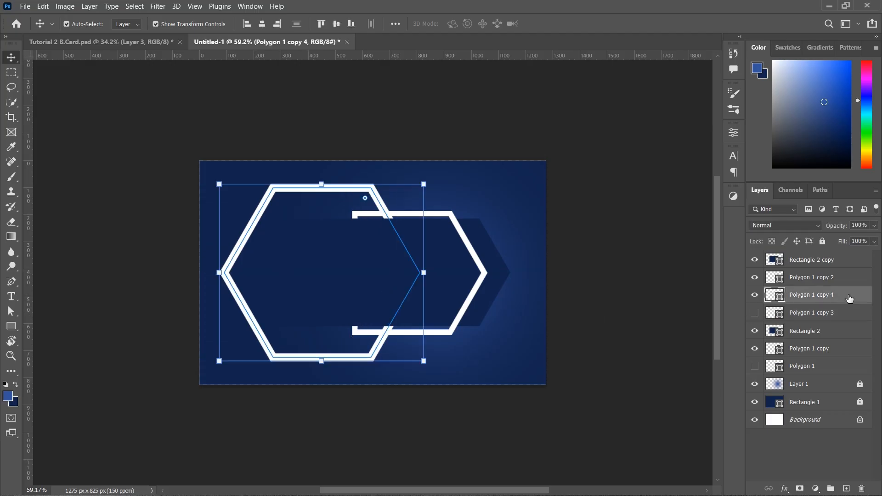
# Add a Gradient Overlay to Polygon 1 copy 4 in Layer Style
pyautogui.doubleClick(848, 299)
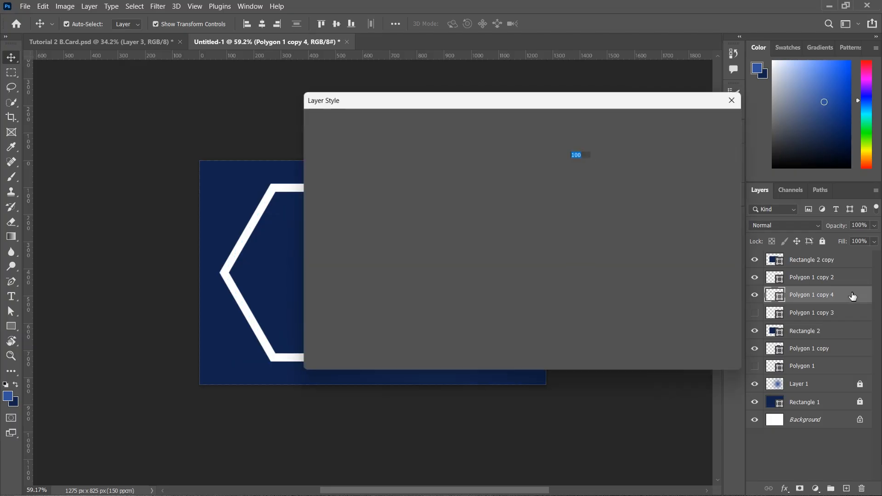
pyautogui.moveTo(452, 98); pyautogui.dragTo(666, 133)
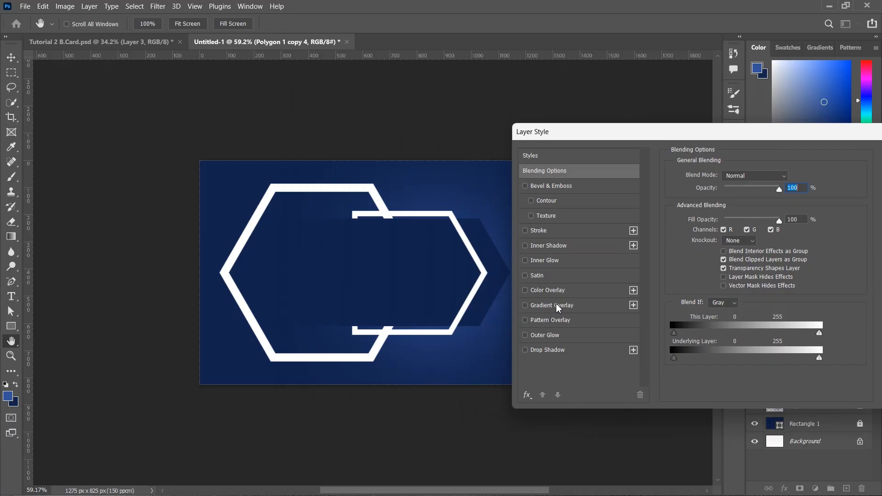
pyautogui.click(571, 307)
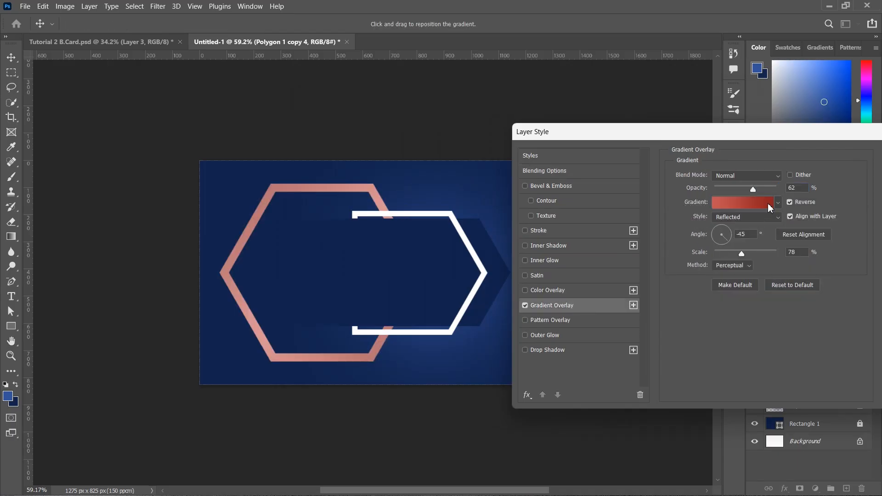
pyautogui.click(764, 201)
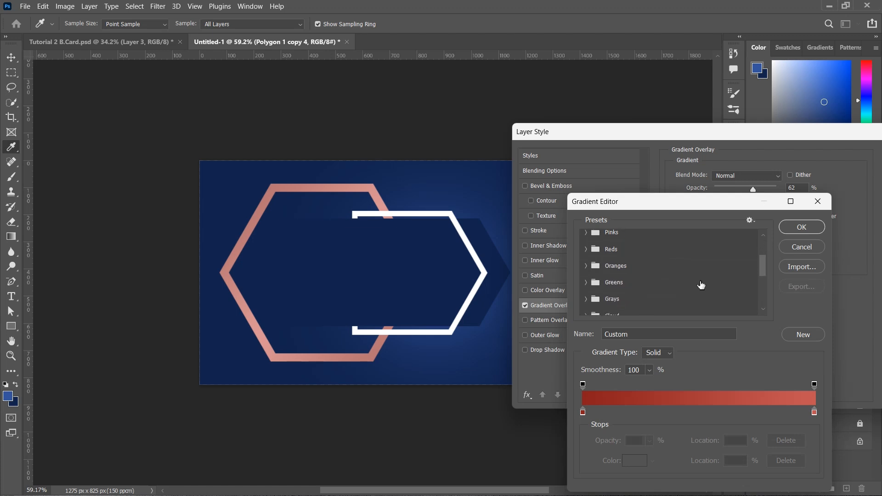
pyautogui.scroll(-3, 702, 285)
pyautogui.scroll(6, 702, 285)
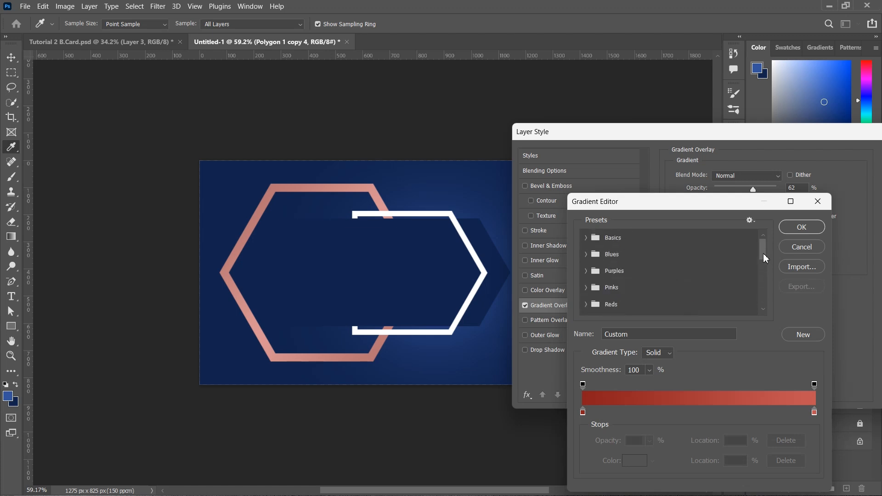
pyautogui.moveTo(765, 259); pyautogui.dragTo(761, 313)
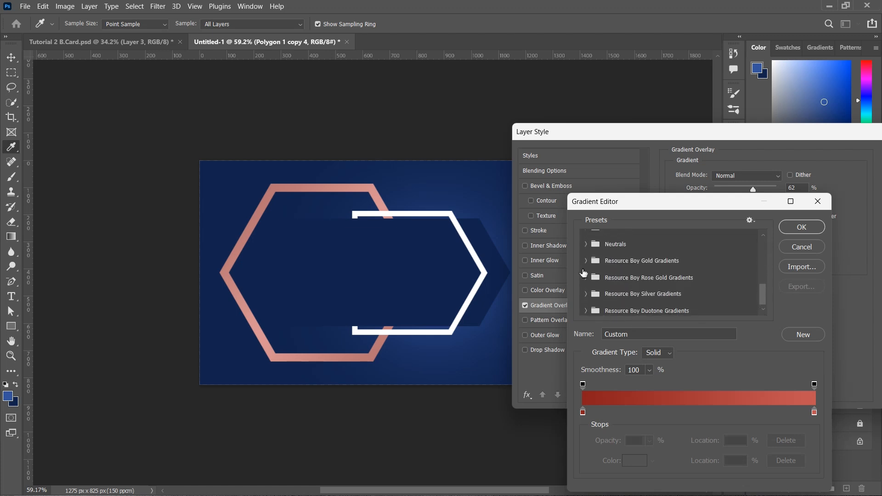
# Choose RB Gold Gradient 61 from the gold presets and set the angle to -10°
pyautogui.click(588, 262)
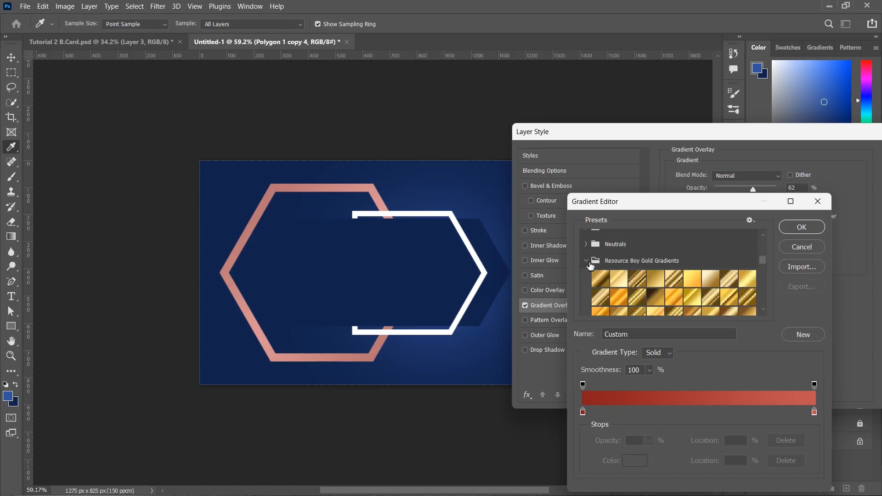
pyautogui.click(598, 272)
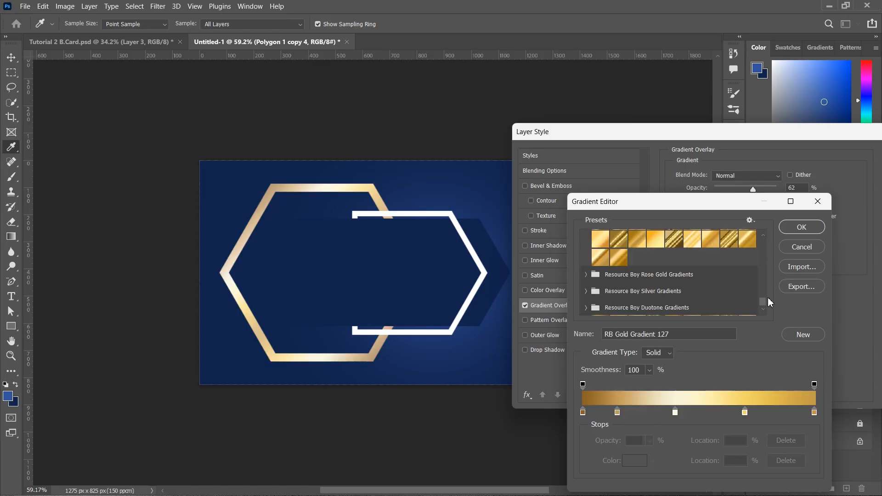
pyautogui.moveTo(766, 300); pyautogui.dragTo(770, 280)
pyautogui.click(718, 256)
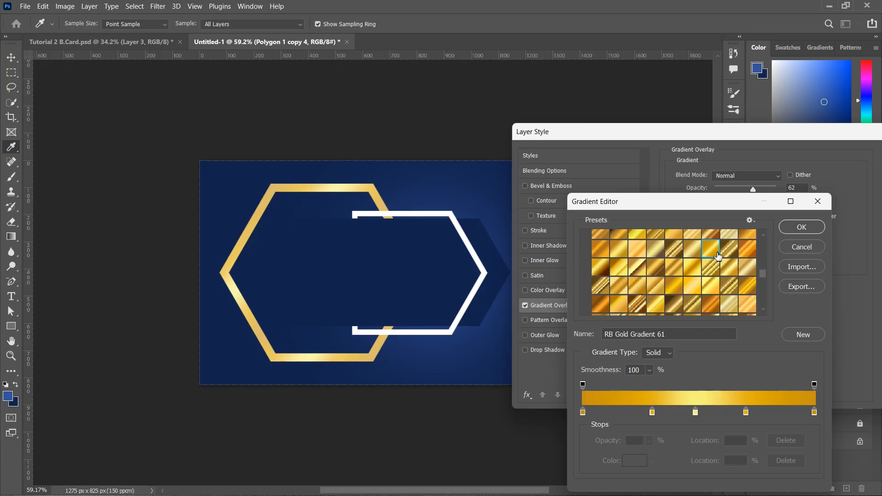
pyautogui.click(809, 228)
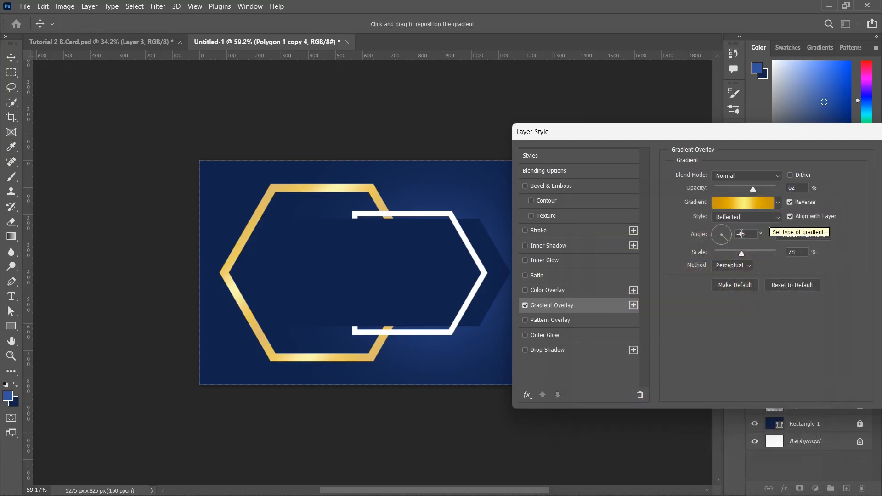
pyautogui.click(731, 236)
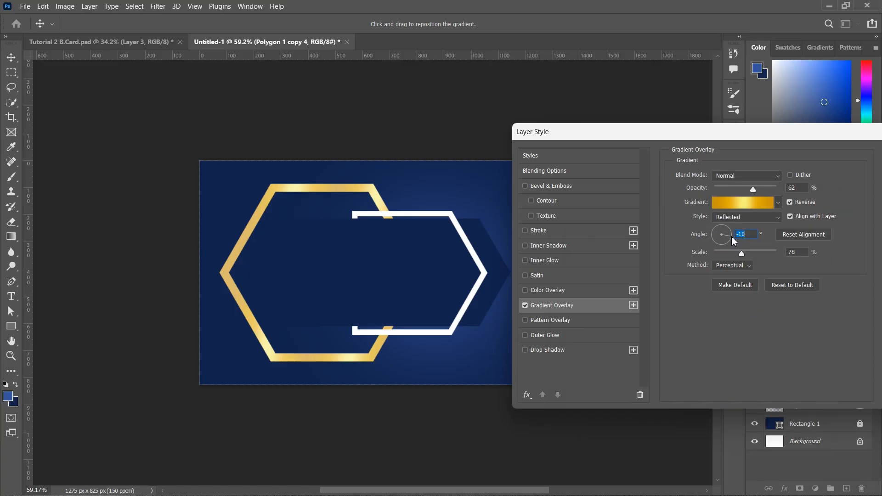
pyautogui.moveTo(809, 134); pyautogui.dragTo(569, 252)
pyautogui.click(682, 273)
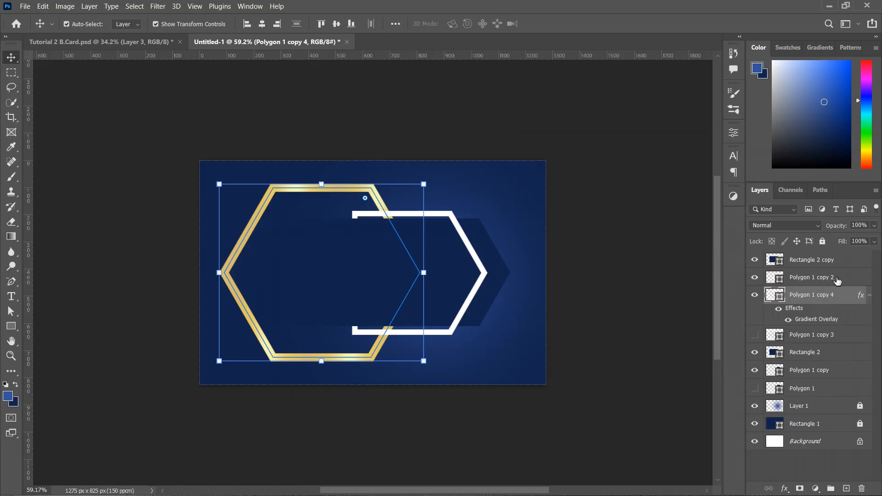
# Move Polygon 1 copy 2 below copy 4, nudge its left anchors right, and copy the gold overlay onto it
pyautogui.moveTo(835, 278); pyautogui.dragTo(822, 327)
pyautogui.press('a')
pyautogui.moveTo(336, 199); pyautogui.dragTo(366, 354)
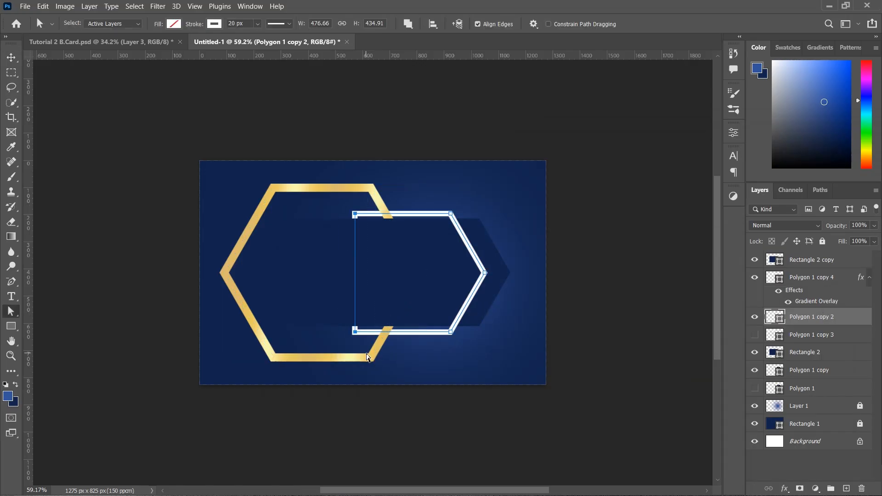
pyautogui.hotkey('shift', 'Right')
pyautogui.hotkey('shift', 'Right')
pyautogui.hotkey('shift', 'Right')
pyautogui.hotkey('shift', 'Right')
pyautogui.hotkey('shift', 'Right')
pyautogui.hotkey('shift', 'Right')
pyautogui.hotkey('shift', 'Right')
pyautogui.hotkey('shift', 'Right')
pyautogui.hotkey('shift', 'Right')
pyautogui.hotkey('shift', 'Right')
pyautogui.hotkey('shift', 'Right')
pyautogui.hotkey('shift', 'Right')
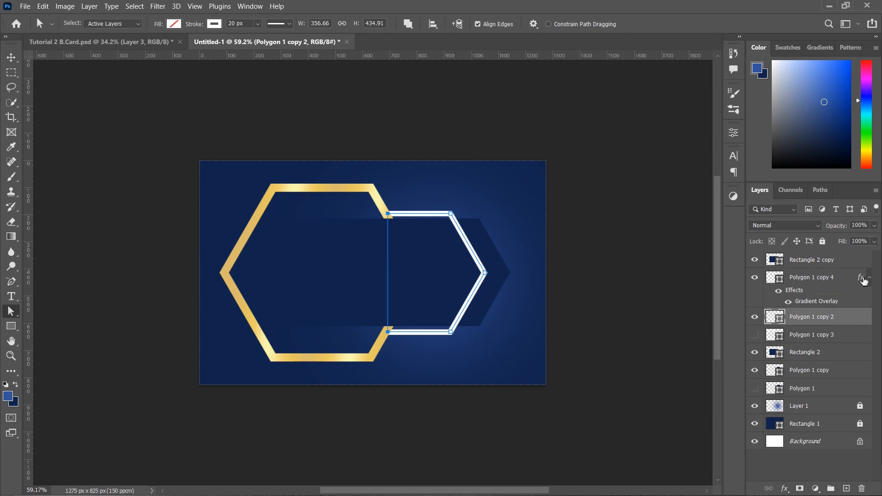
pyautogui.moveTo(864, 281); pyautogui.dragTo(862, 328)
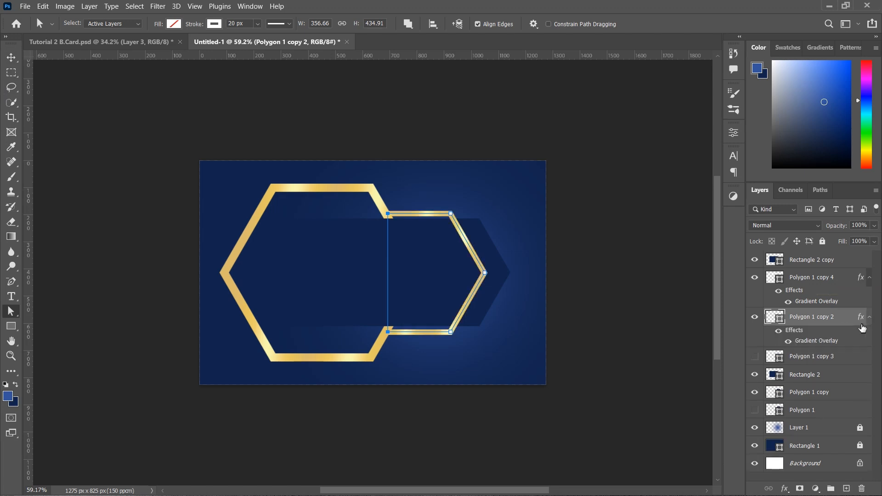
pyautogui.click(13, 59)
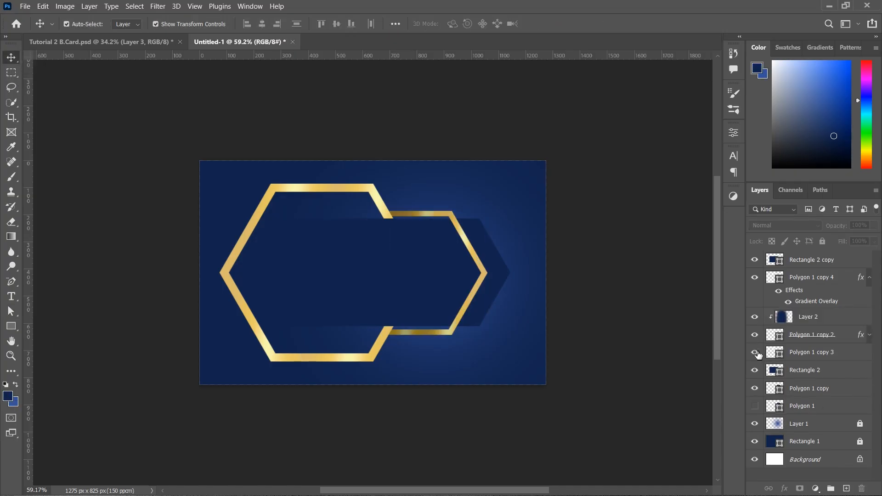
# Show Polygon 1 copy 3, make it dark navy with no stroke, and move it above Polygon 1 copy 4
pyautogui.click(755, 352)
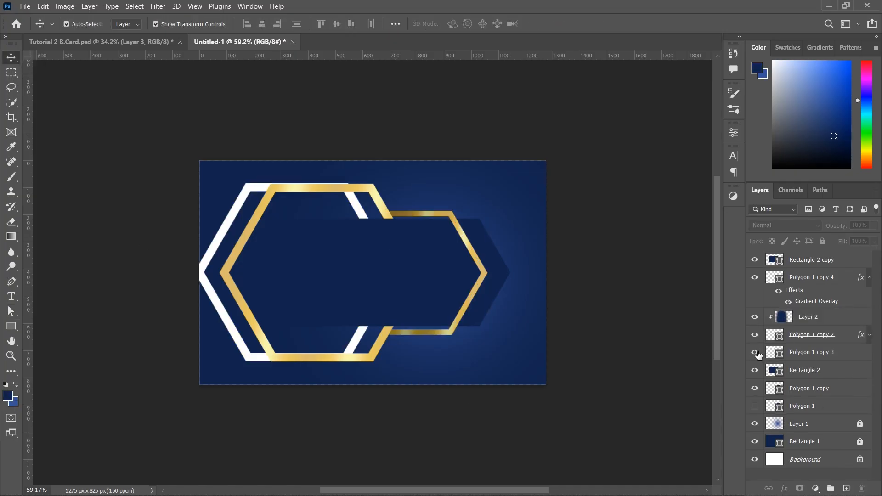
pyautogui.click(823, 356)
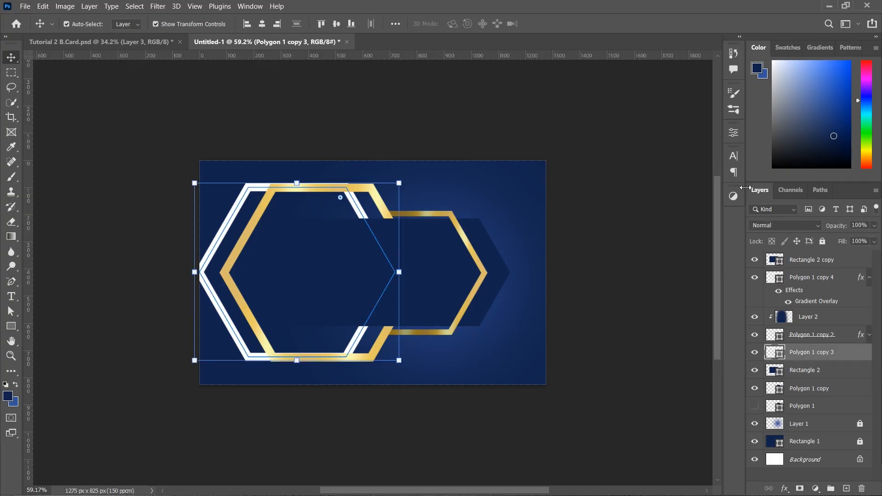
pyautogui.click(731, 136)
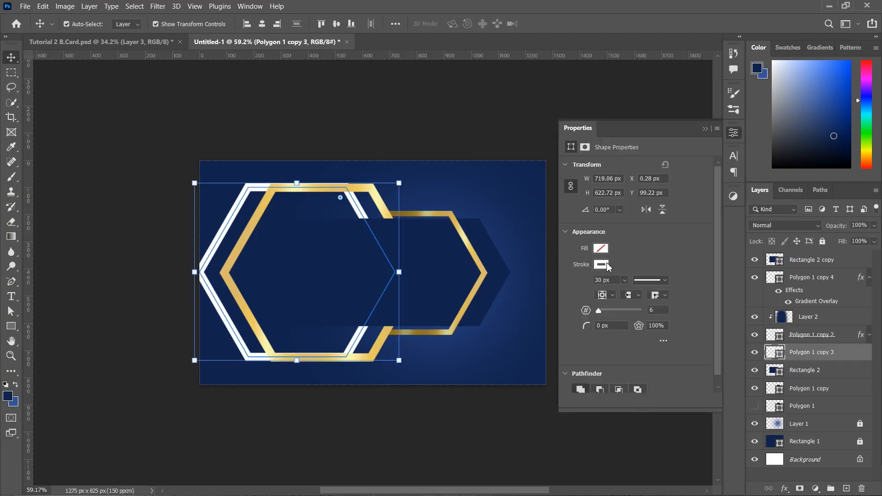
pyautogui.click(604, 264)
pyautogui.click(578, 287)
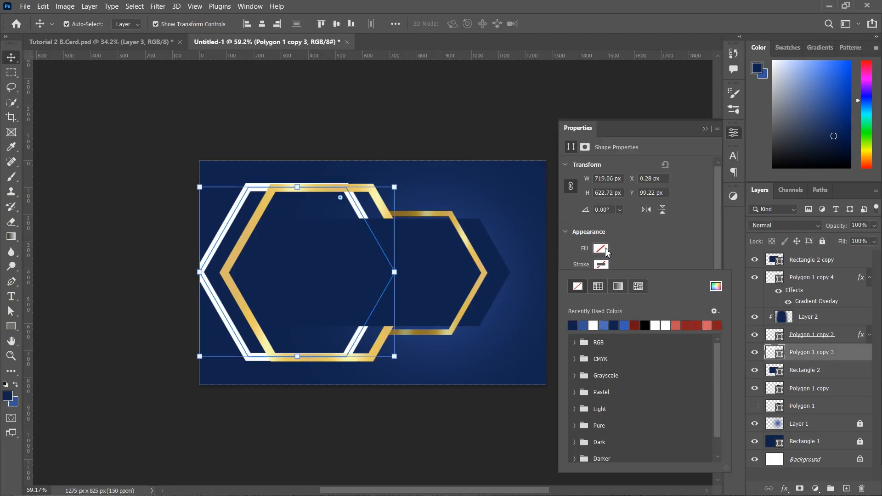
pyautogui.click(601, 249)
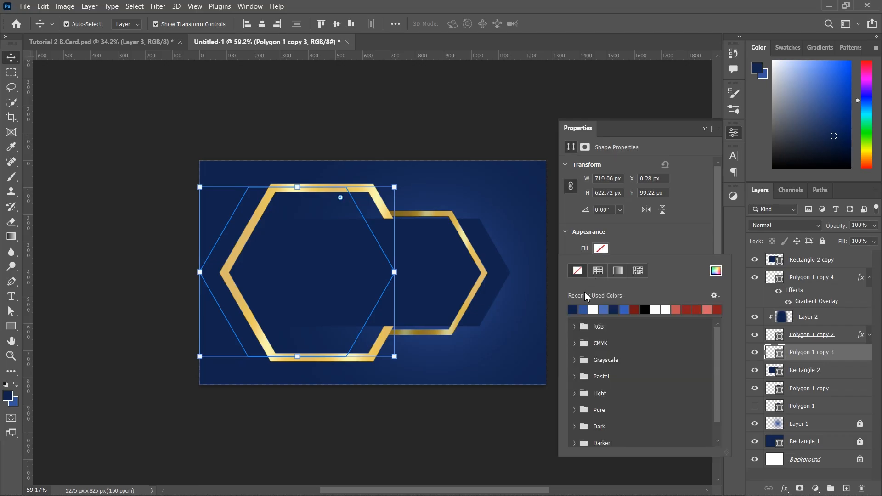
pyautogui.click(576, 312)
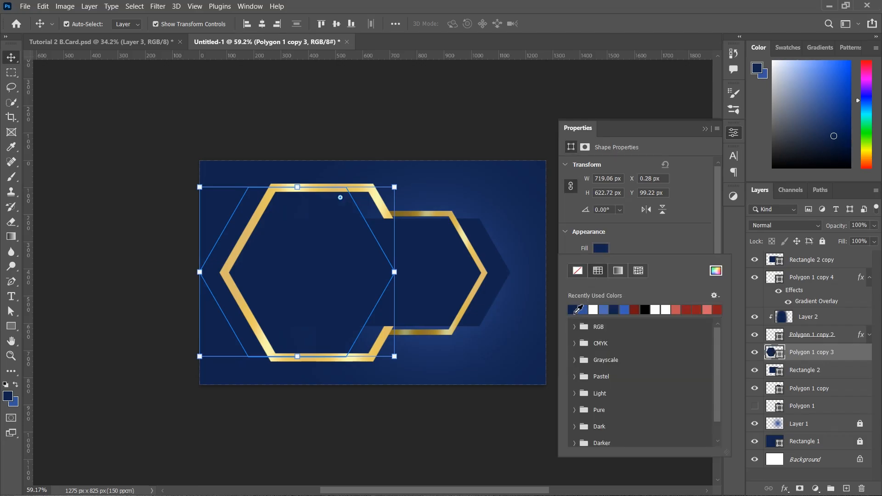
pyautogui.click(703, 137)
pyautogui.click(705, 129)
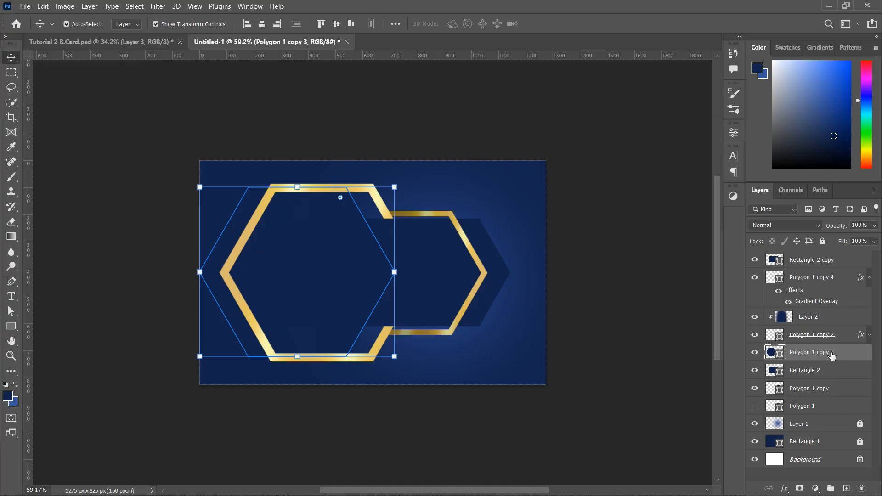
pyautogui.moveTo(832, 355); pyautogui.dragTo(813, 278)
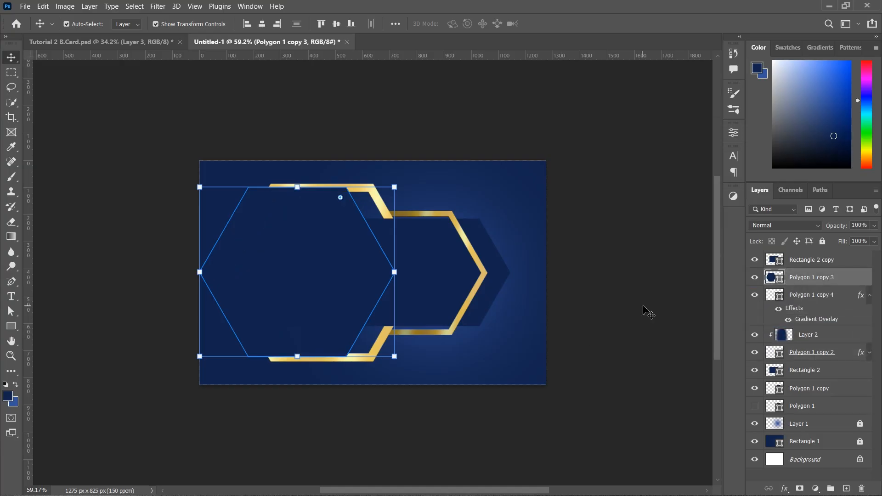
# Shrink the navy hexagon to about 81% and move it left past the card's edge
pyautogui.moveTo(304, 187); pyautogui.dragTo(305, 204)
pyautogui.moveTo(315, 256); pyautogui.dragTo(275, 275)
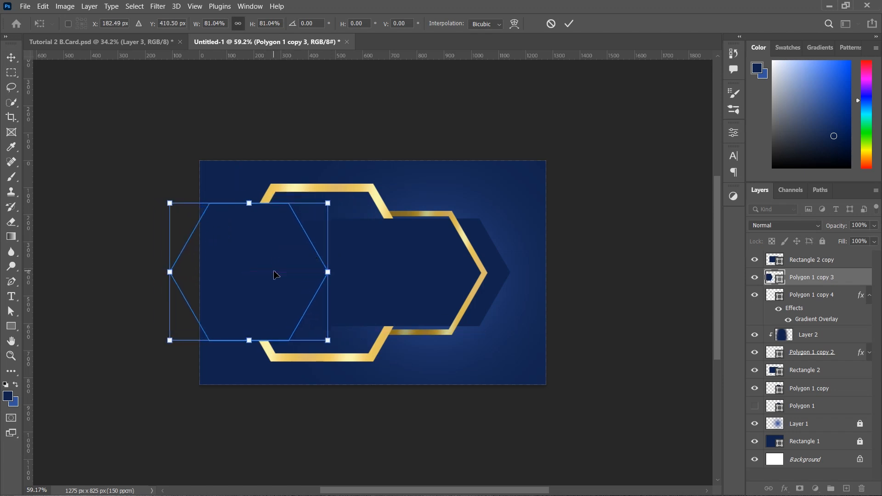
pyautogui.click(570, 24)
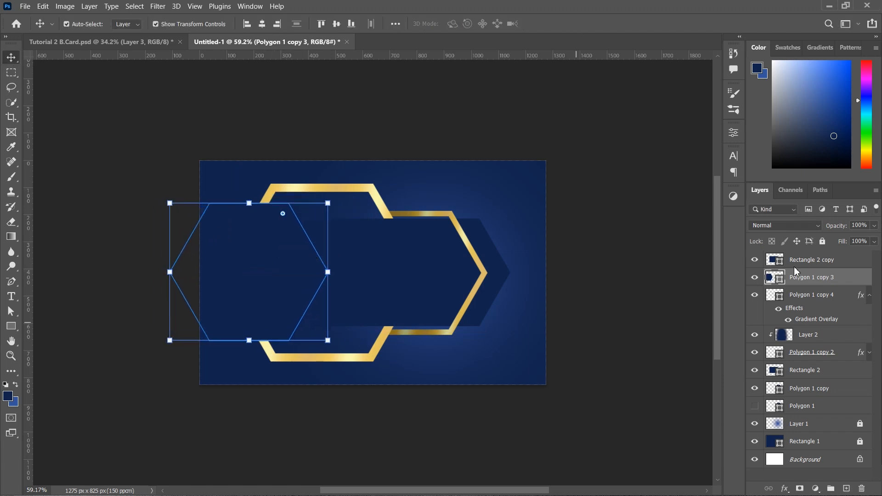
pyautogui.doubleClick(850, 281)
# Add a 10 px Stroke effect to the navy hexagon
pyautogui.moveTo(498, 229); pyautogui.dragTo(684, 178)
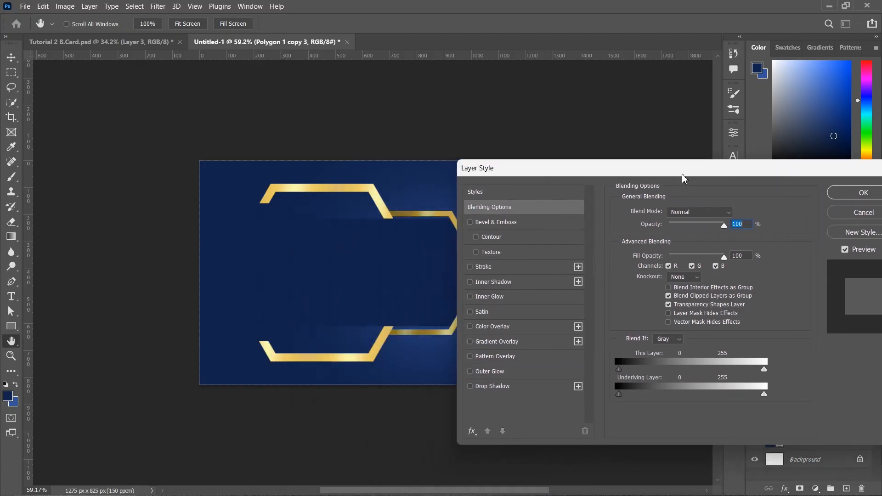
pyautogui.click(481, 268)
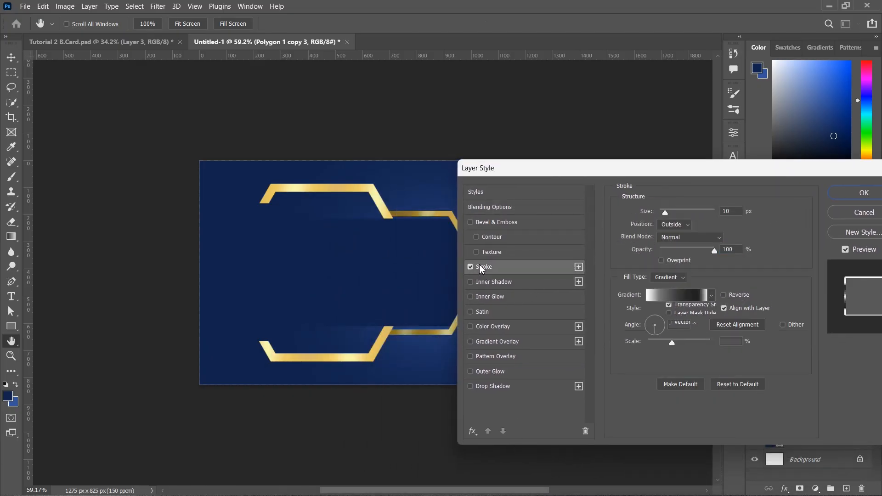
pyautogui.moveTo(693, 174); pyautogui.dragTo(320, 255)
pyautogui.moveTo(451, 254); pyautogui.dragTo(785, 212)
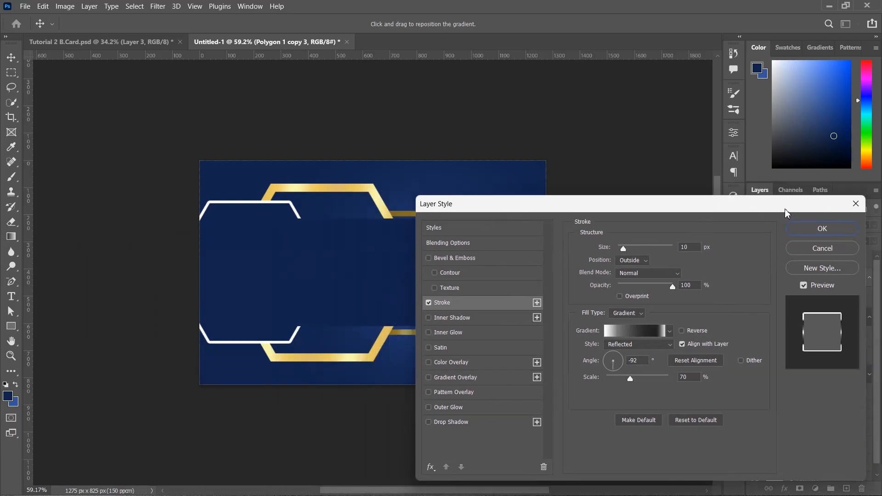
# Make the stroke RB Gold Gradient 15, then delete the layer clipped onto the right hexagon
pyautogui.click(655, 331)
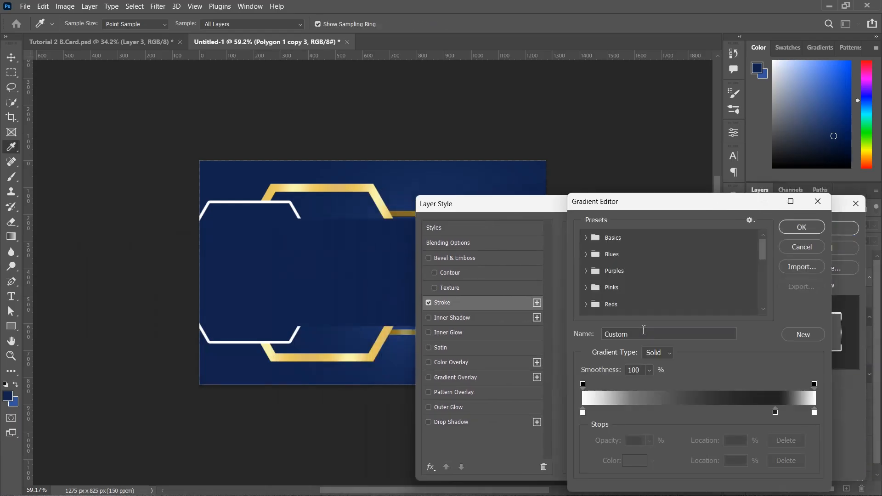
pyautogui.moveTo(768, 271); pyautogui.dragTo(766, 307)
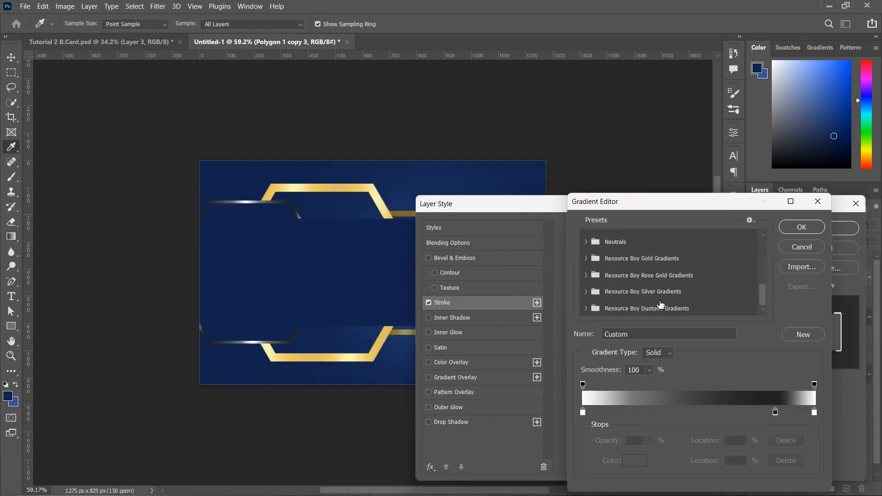
pyautogui.click(588, 258)
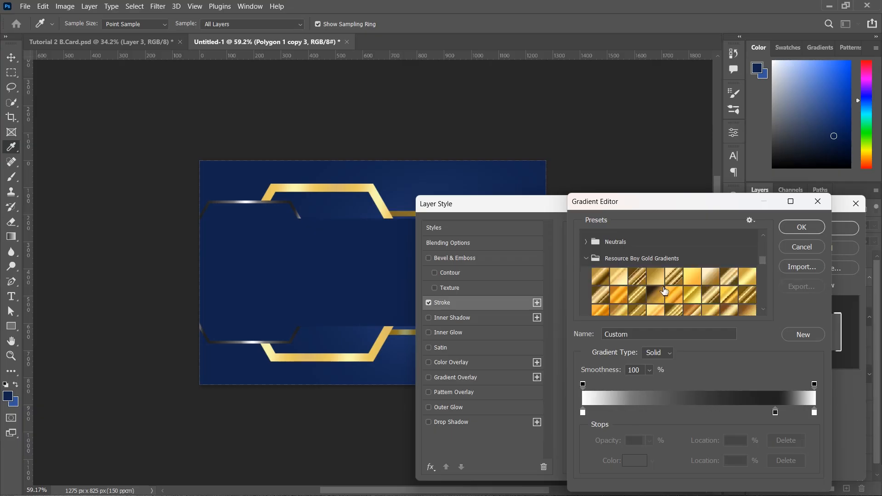
pyautogui.click(698, 297)
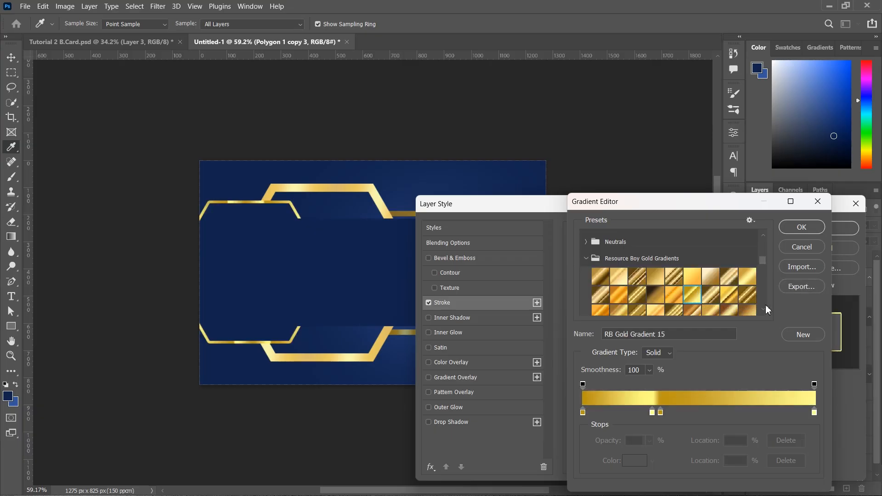
pyautogui.click(803, 227)
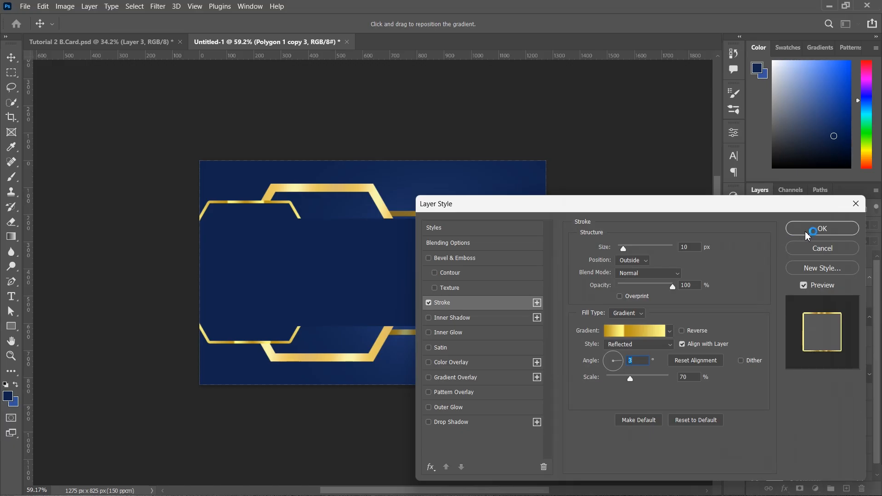
pyautogui.click(809, 233)
pyautogui.click(825, 362)
pyautogui.press('Delete')
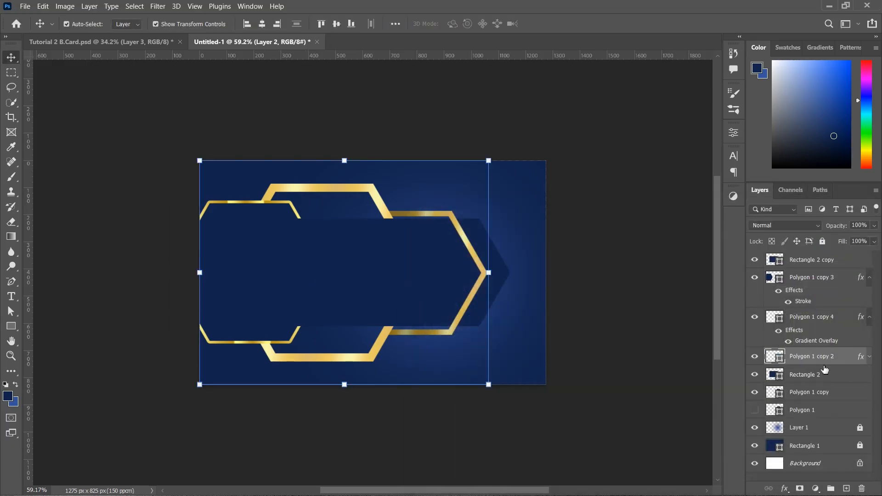
# Add Layer 2 clipped to Polygon 1 copy 2 and set the foreground colour to black
pyautogui.click(847, 488)
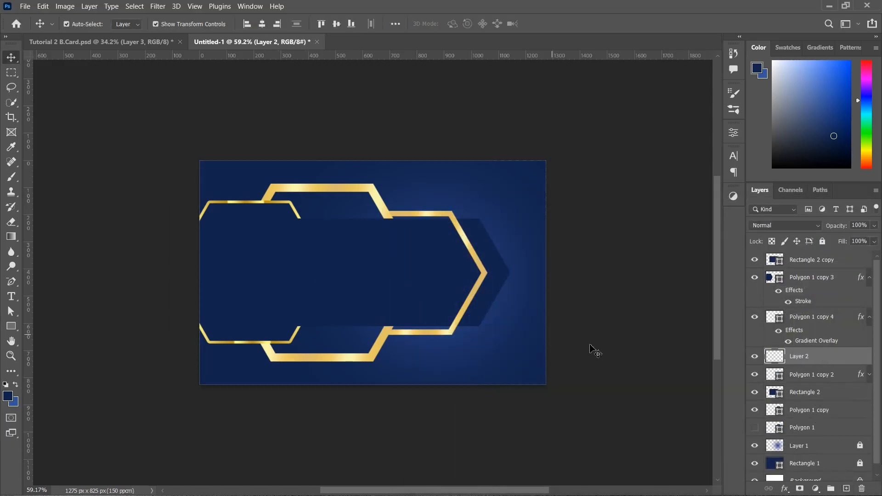
pyautogui.keyDown('alt'); pyautogui.click(811, 363); pyautogui.keyUp('alt')
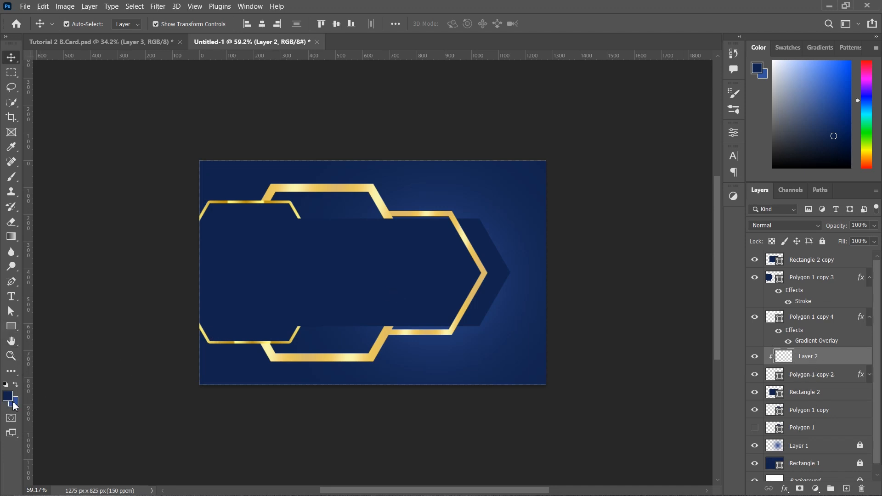
pyautogui.press('x')
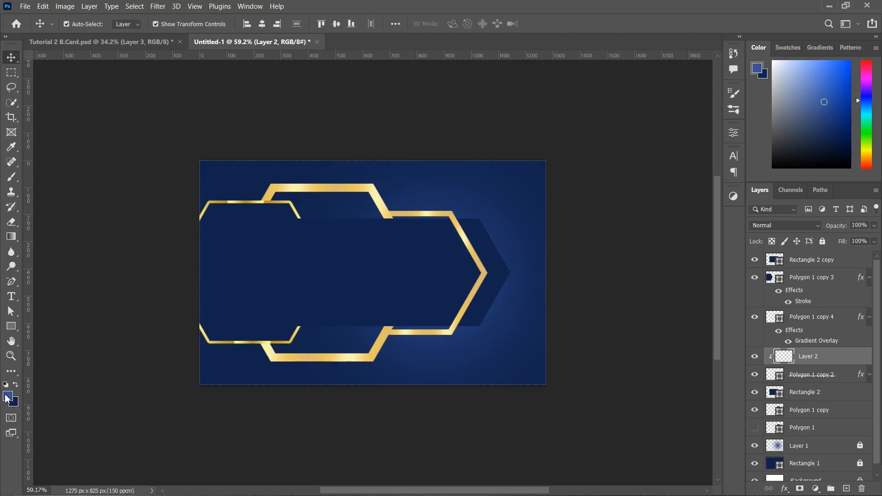
pyautogui.click(10, 397)
pyautogui.moveTo(611, 361); pyautogui.dragTo(578, 443)
pyautogui.click(837, 292)
# Switch to a 175 px brush, then select the large gold hexagon layer
pyautogui.press('v')
pyautogui.press('b')
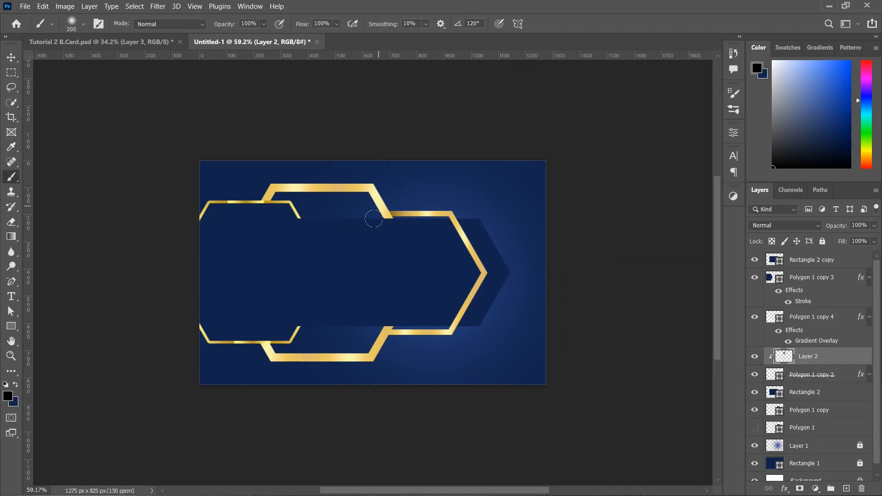
pyautogui.press('[')
pyautogui.click(11, 57)
pyautogui.click(322, 357)
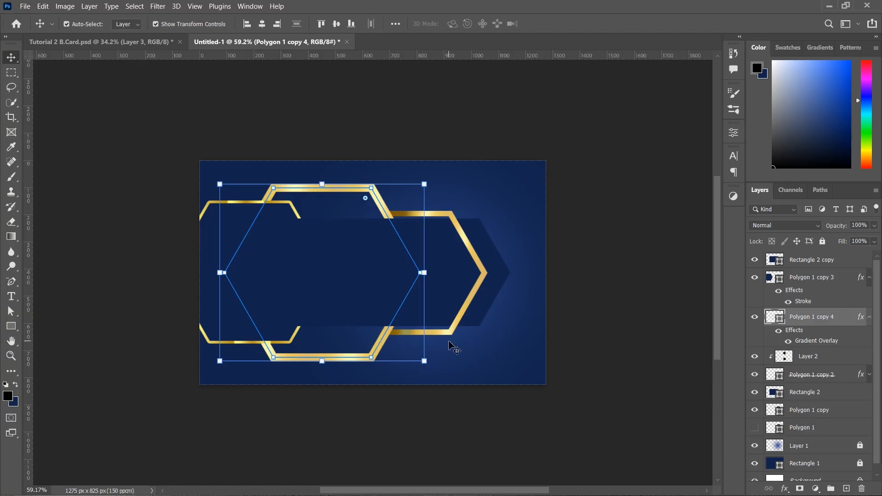
# Duplicate the small navy hexagon as Polygon 1 copy 5 and move it below Rectangle 2
pyautogui.click(532, 309)
pyautogui.click(592, 316)
pyautogui.click(355, 291)
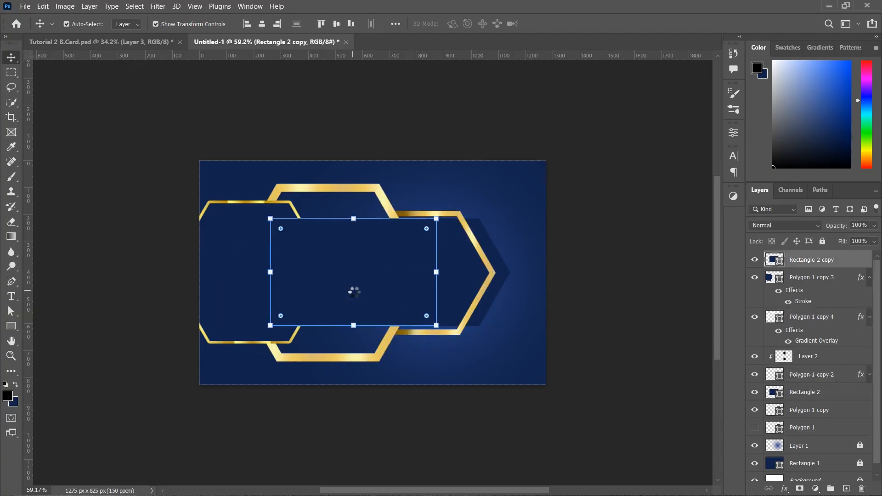
pyautogui.click(677, 316)
pyautogui.click(844, 283)
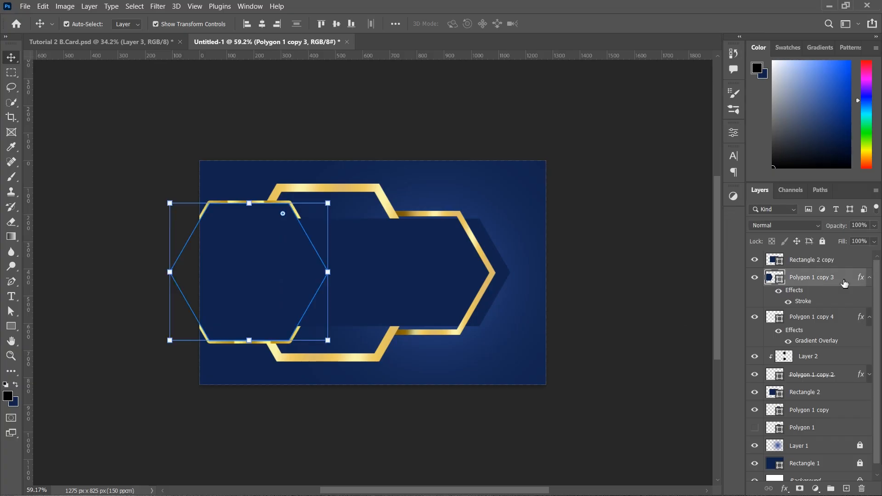
pyautogui.hotkey('ctrl', 'j')
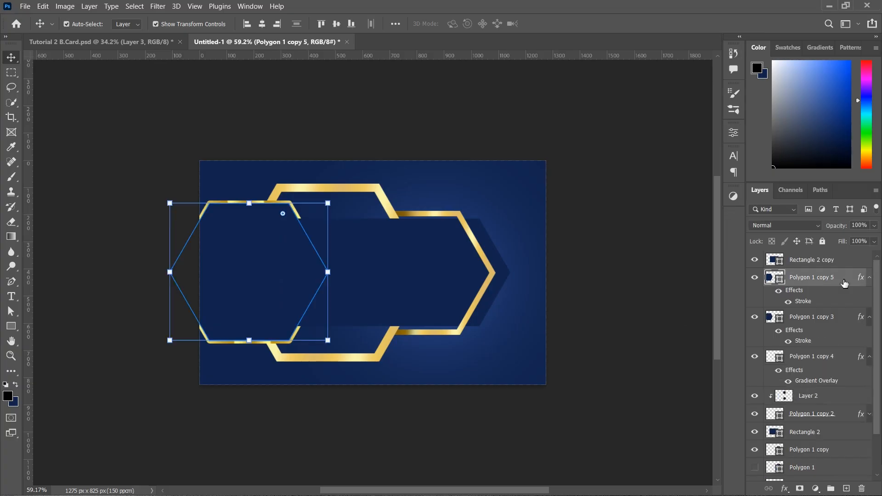
pyautogui.moveTo(844, 282); pyautogui.dragTo(851, 441)
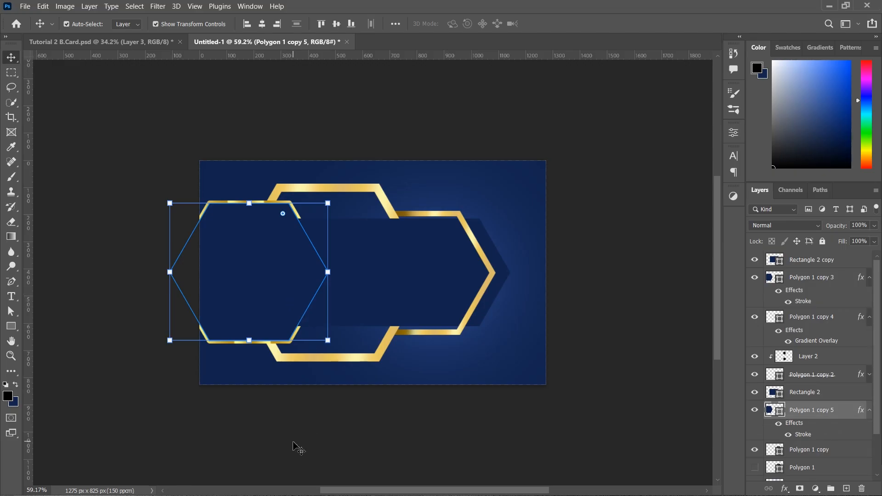
# Move the duplicate 164 px right, shrink it slightly, and fill it white (ffffff)
pyautogui.keyDown('ctrl'); pyautogui.moveTo(297, 448); pyautogui.dragTo(337, 447); pyautogui.keyUp('ctrl')
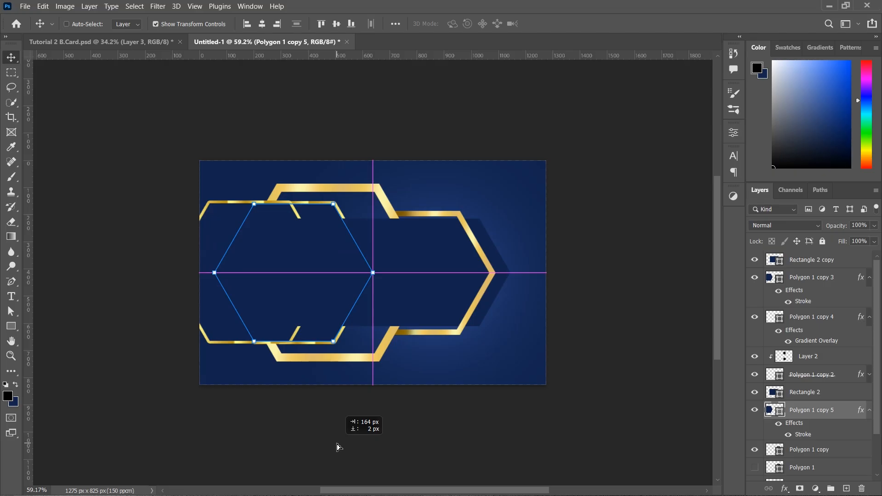
pyautogui.keyDown('ctrl'); pyautogui.moveTo(338, 447); pyautogui.dragTo(337, 445); pyautogui.keyUp('ctrl')
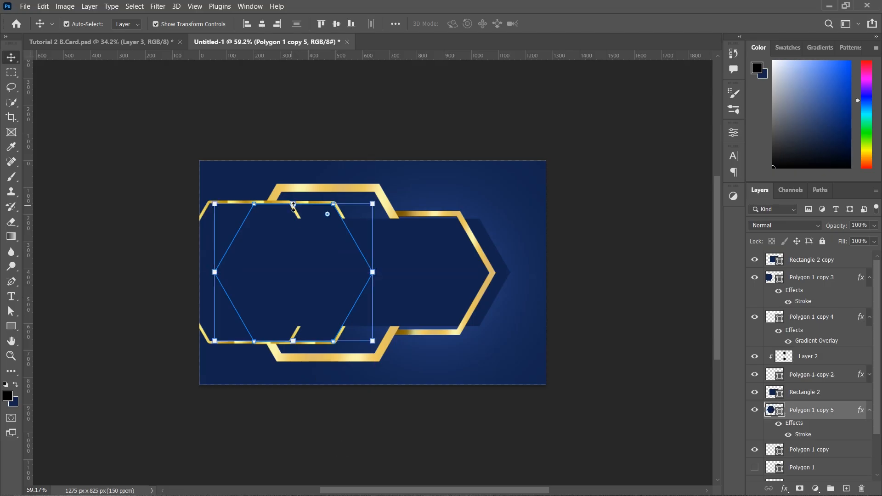
pyautogui.keyDown('alt'); pyautogui.moveTo(293, 206); pyautogui.dragTo(294, 214); pyautogui.keyUp('alt')
pyautogui.press('Return')
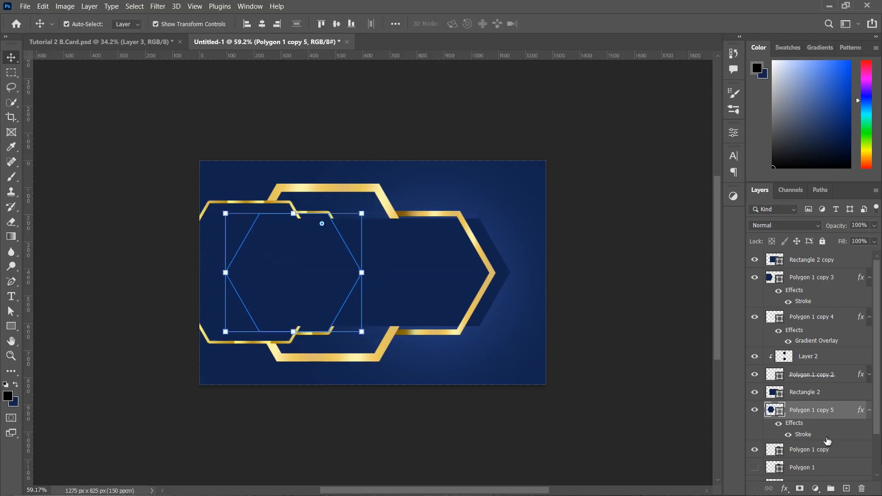
pyautogui.doubleClick(775, 409)
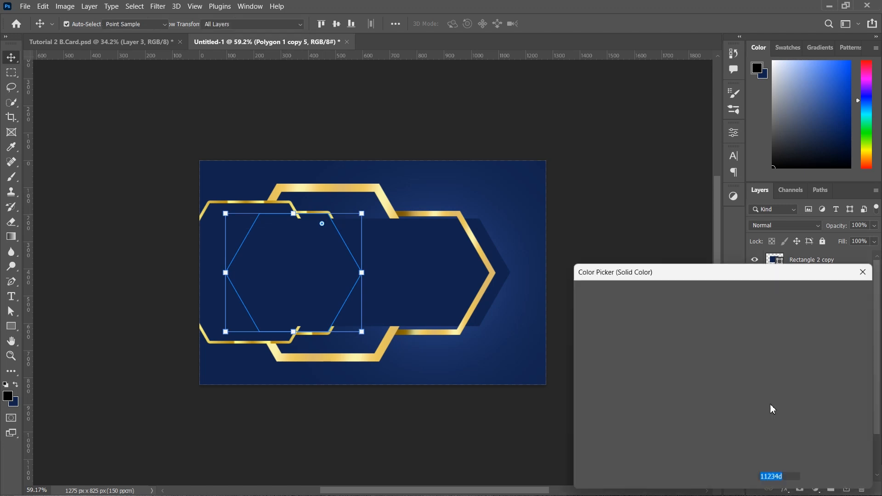
pyautogui.write('ffffff')
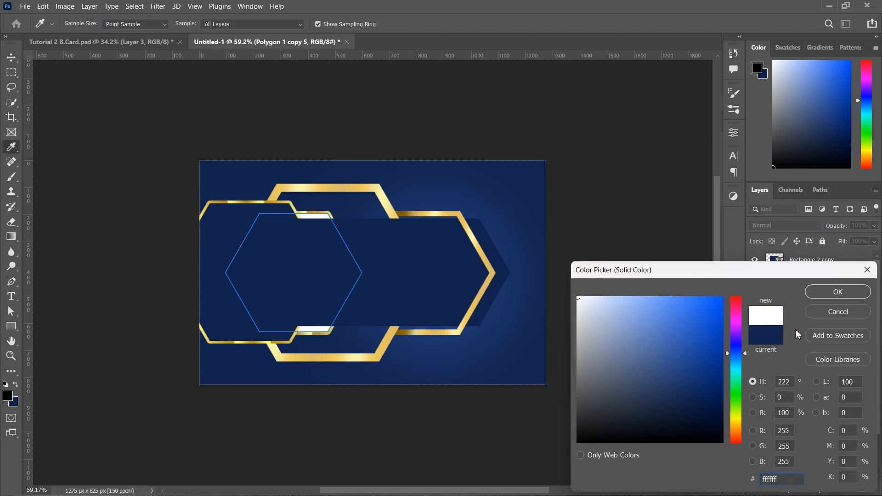
pyautogui.click(832, 293)
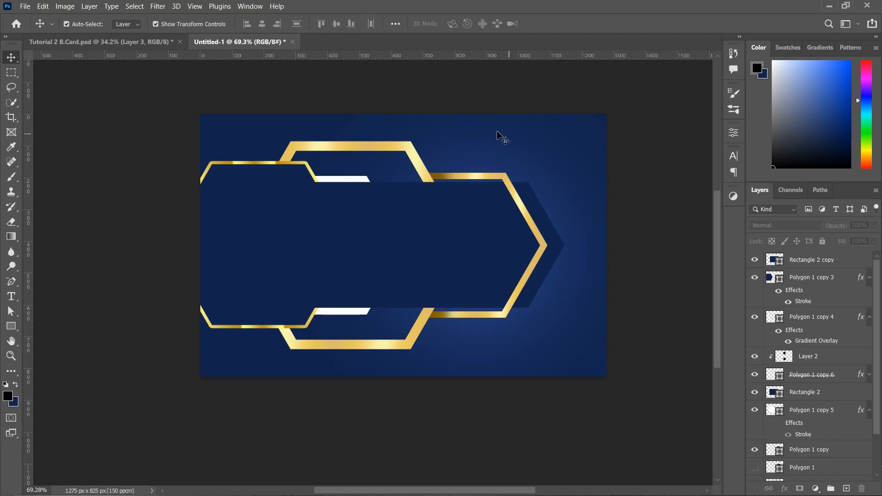
# Nudge the right hexagons right, enlarge the top gold hexagon to about 114%, and centre the navy rectangle
pyautogui.moveTo(489, 136)
pyautogui.mouseDown()
pyautogui.moveTo(545, 265)
pyautogui.moveTo(595, 322)
pyautogui.mouseUp()
pyautogui.hotkey('shift', 'Right')
pyautogui.hotkey('shift', 'Right')
pyautogui.hotkey('shift', 'Right')
pyautogui.hotkey('shift', 'Right')
pyautogui.hotkey('shift', 'Right')
pyautogui.hotkey('shift', 'Right')
pyautogui.hotkey('shift', 'Right')
pyautogui.hotkey('shift', 'Right')
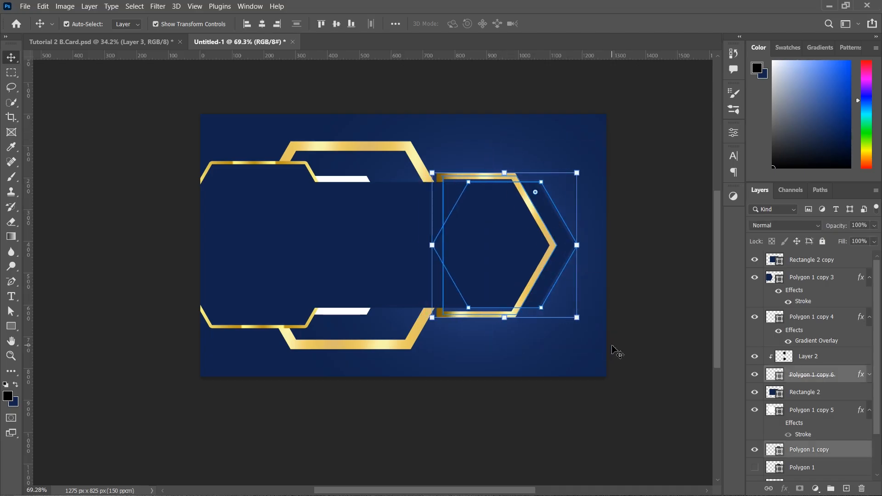
pyautogui.click(637, 373)
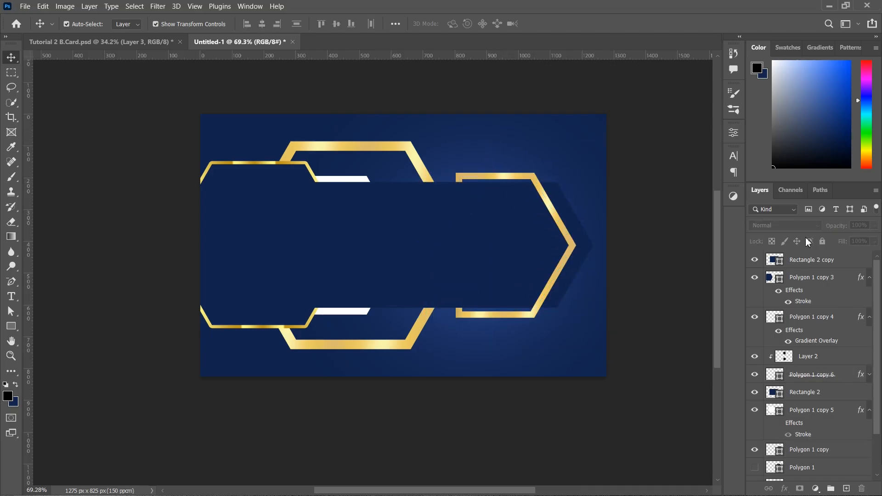
pyautogui.click(430, 174)
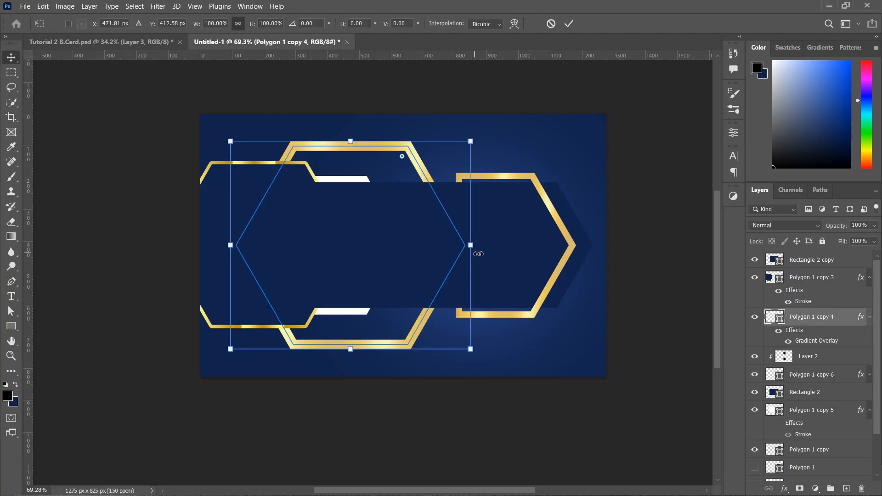
pyautogui.moveTo(473, 244); pyautogui.dragTo(504, 252)
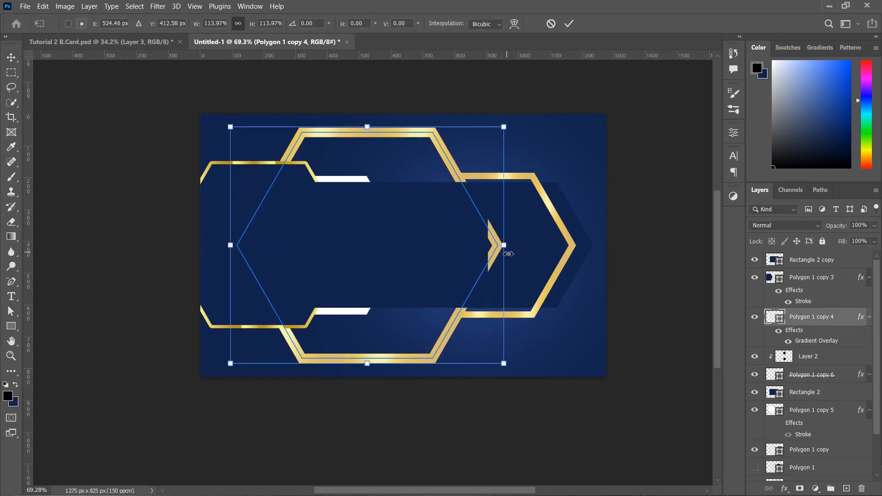
pyautogui.click(569, 24)
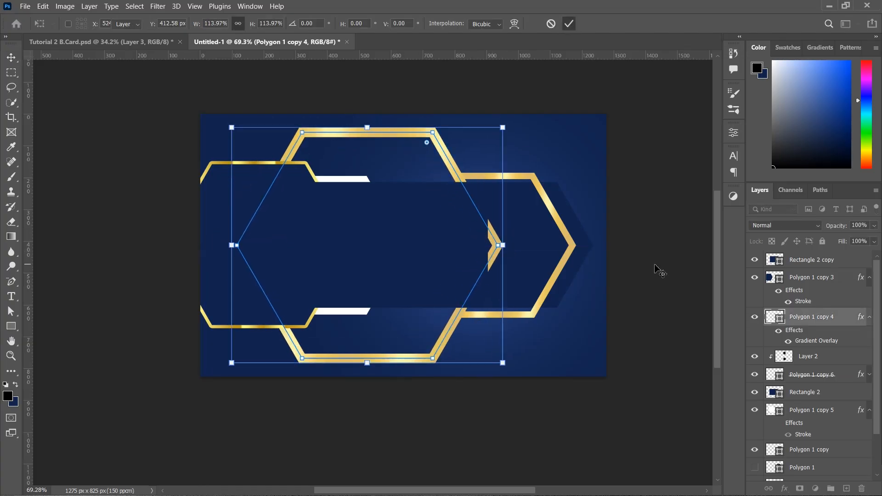
pyautogui.click(442, 261)
pyautogui.moveTo(440, 262); pyautogui.dragTo(442, 261)
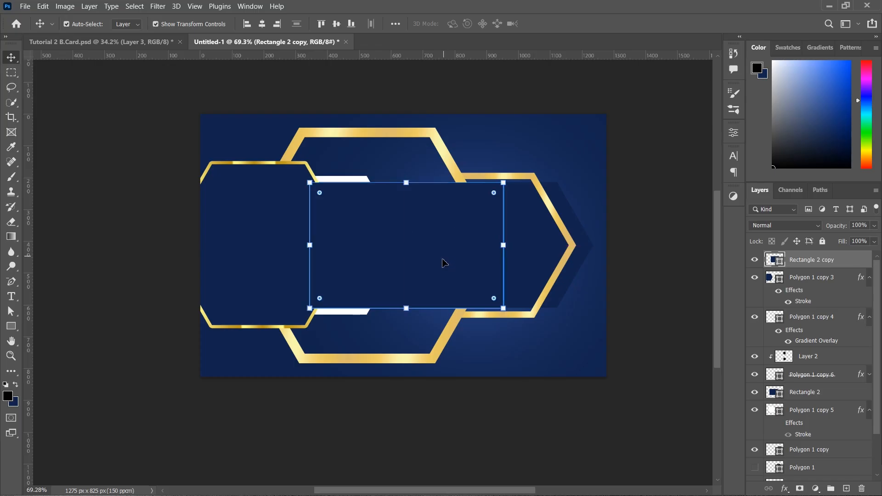
pyautogui.click(571, 418)
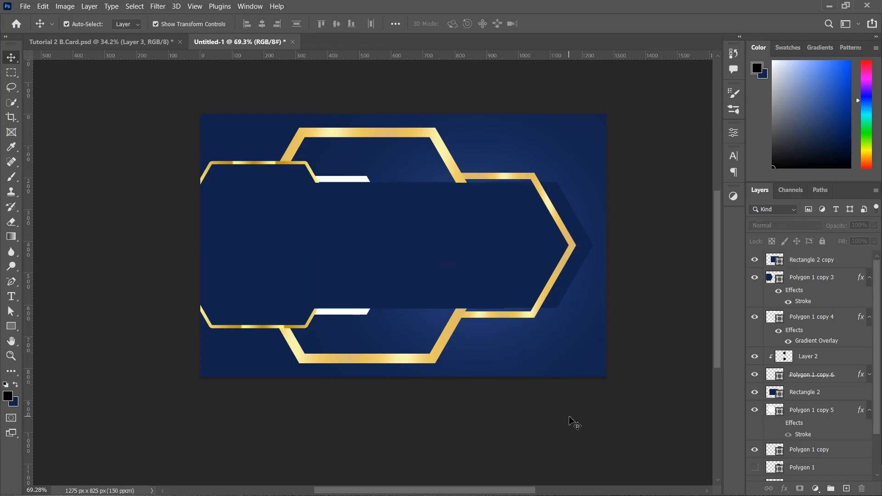
# Group Rectangle 2 copy through Rectangle 1 into a locked Group 1 with a new layer above
pyautogui.click(830, 259)
pyautogui.scroll(-3, 820, 376)
pyautogui.keyDown('shift'); pyautogui.click(820, 455); pyautogui.keyUp('shift')
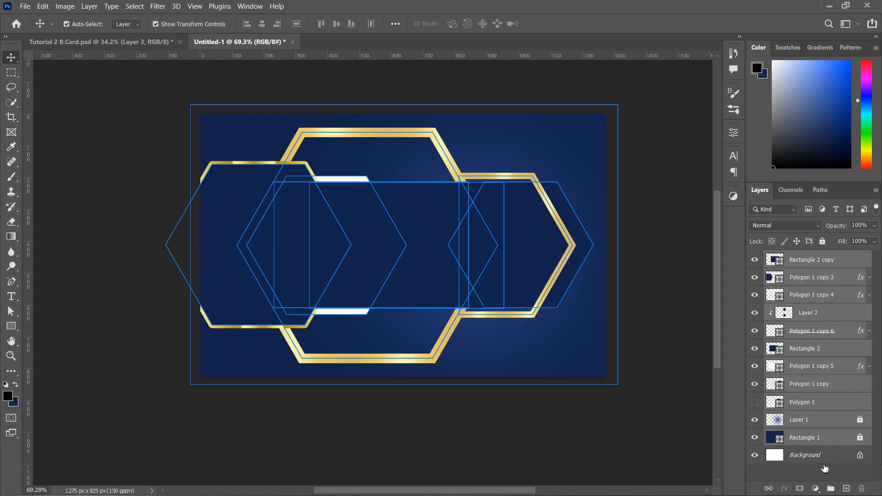
pyautogui.click(830, 488)
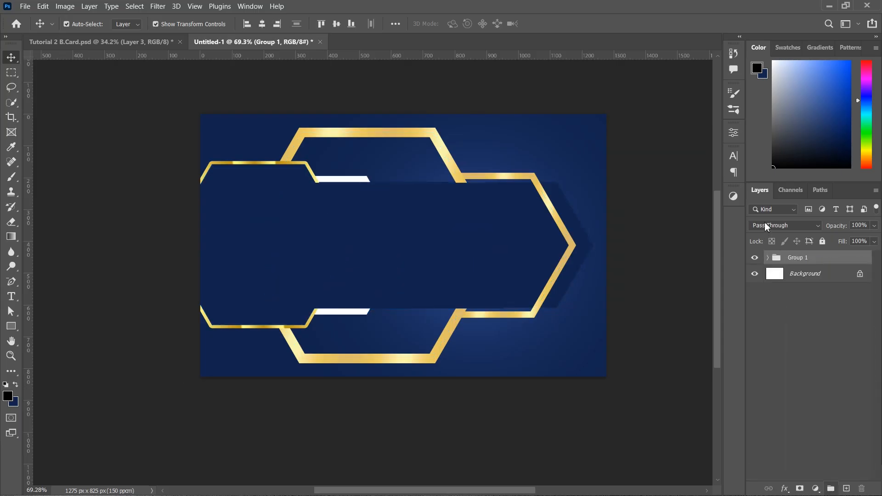
pyautogui.click(823, 241)
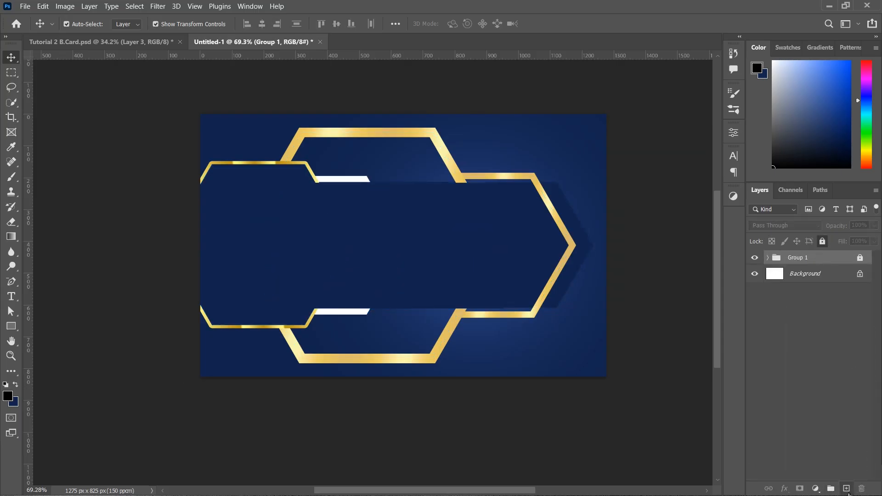
pyautogui.click(846, 489)
pyautogui.click(11, 296)
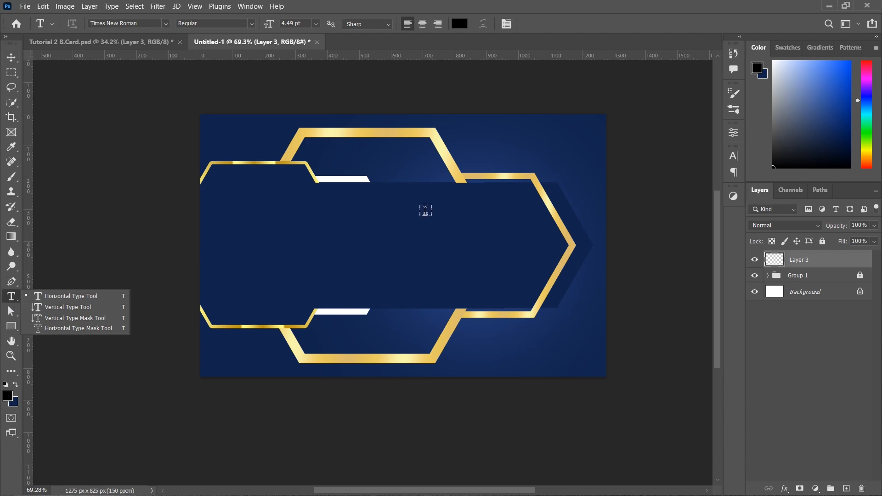
# Type the cardholder's name in white 10 pt text on the upper navy band
pyautogui.click(12, 398)
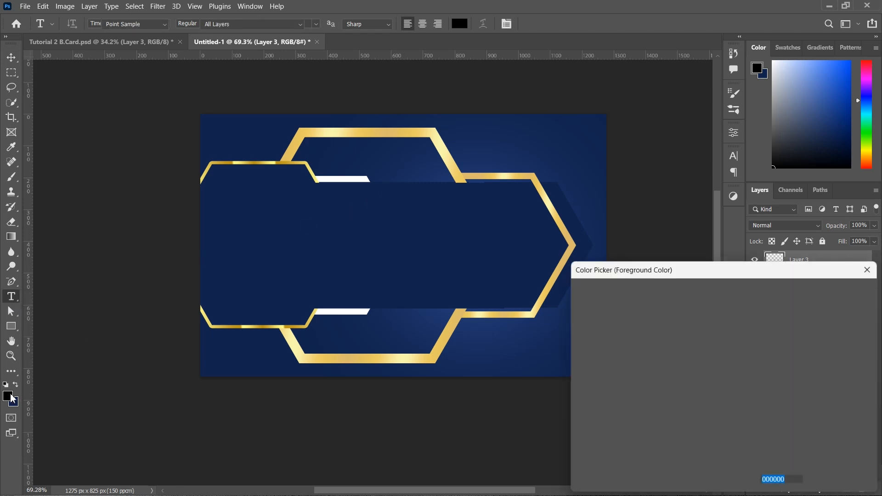
pyautogui.moveTo(600, 313); pyautogui.dragTo(578, 298)
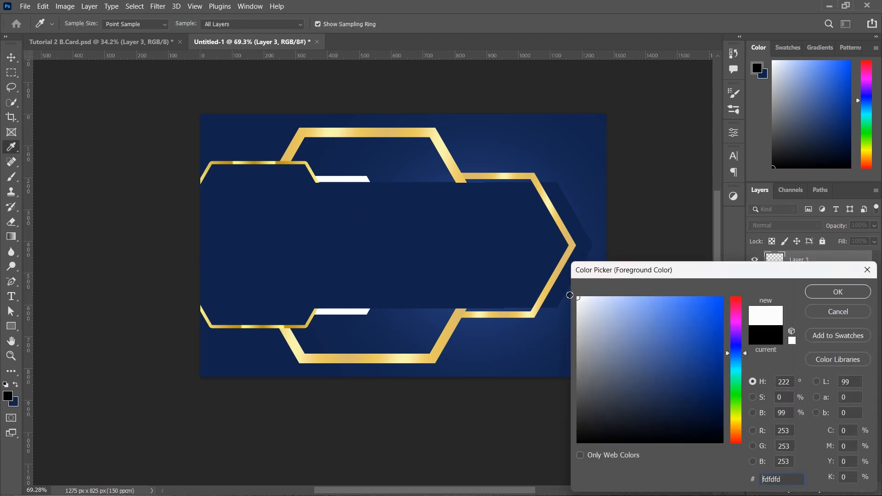
pyautogui.click(838, 292)
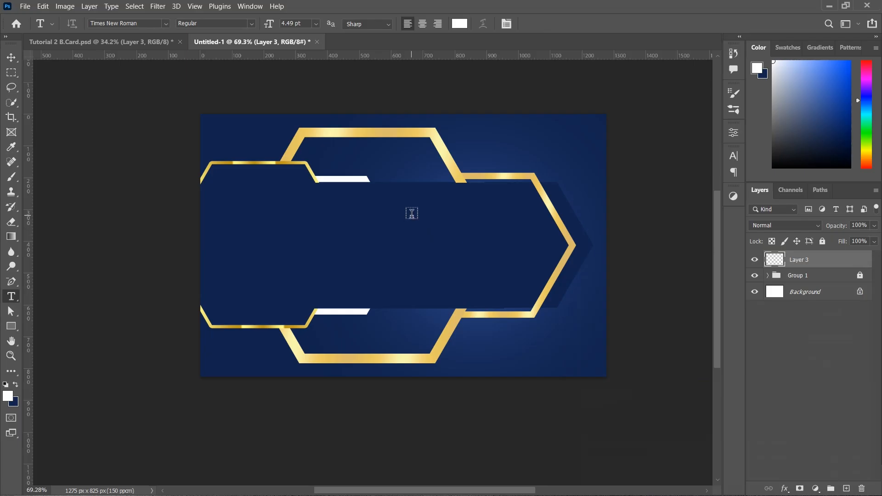
pyautogui.click(411, 212)
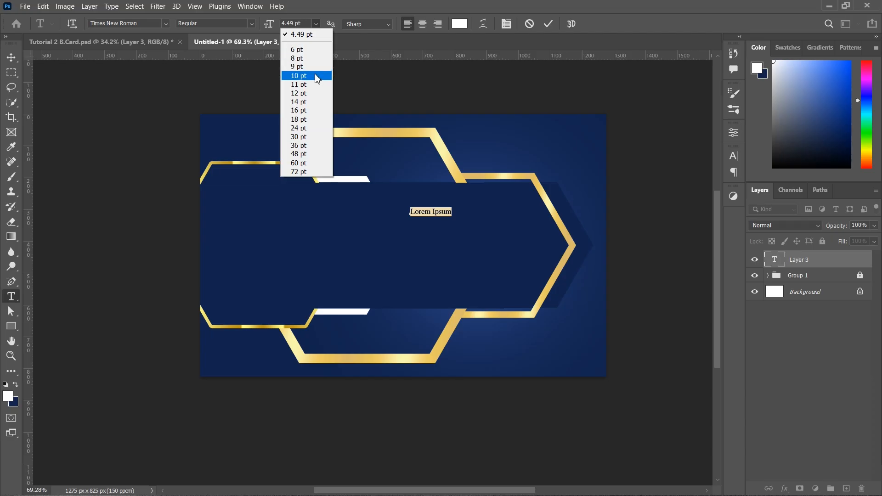
pyautogui.click(316, 79)
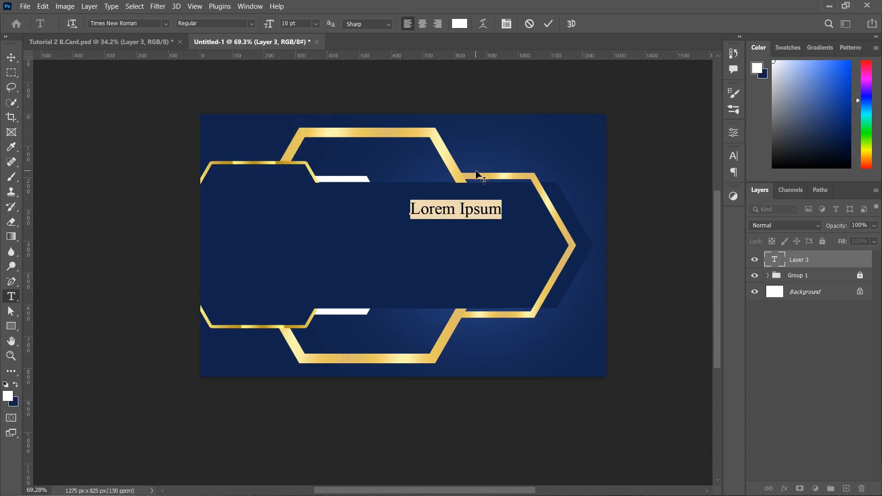
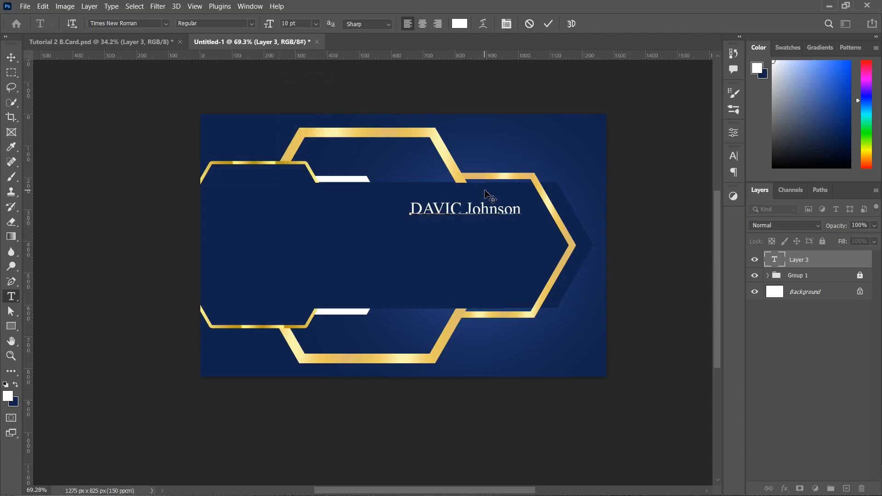
pyautogui.click(11, 56)
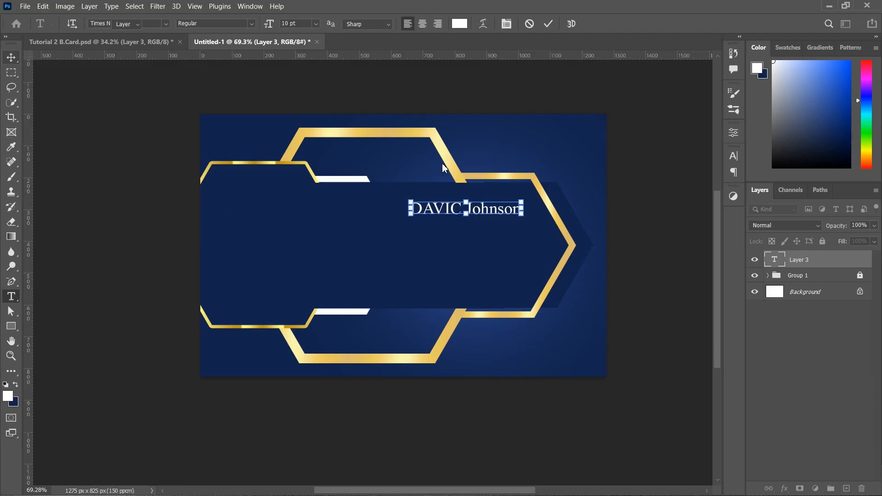
# Move the name down and right and set its font to Avango Display Serif
pyautogui.moveTo(500, 212); pyautogui.dragTo(508, 232)
pyautogui.click(528, 394)
pyautogui.doubleClick(500, 229)
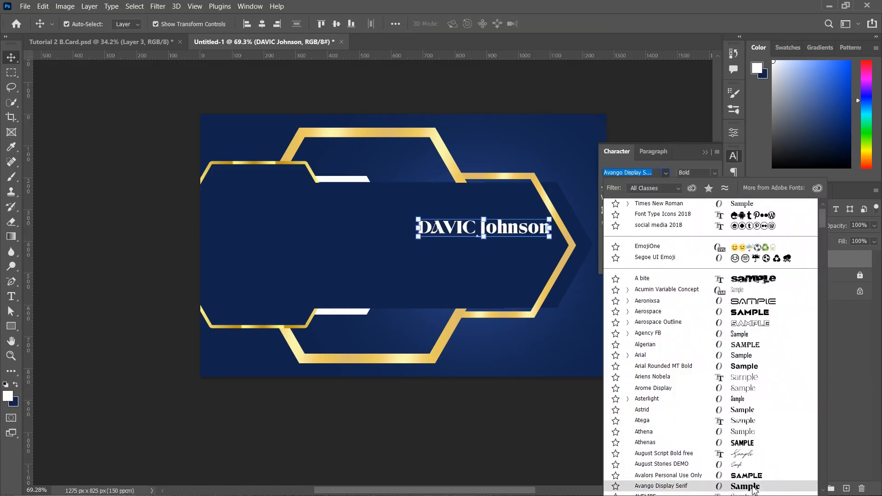
pyautogui.click(754, 490)
# Duplicate the name below it as 'Graphic Designer' in smaller Arial Regular
pyautogui.moveTo(506, 223); pyautogui.dragTo(507, 253)
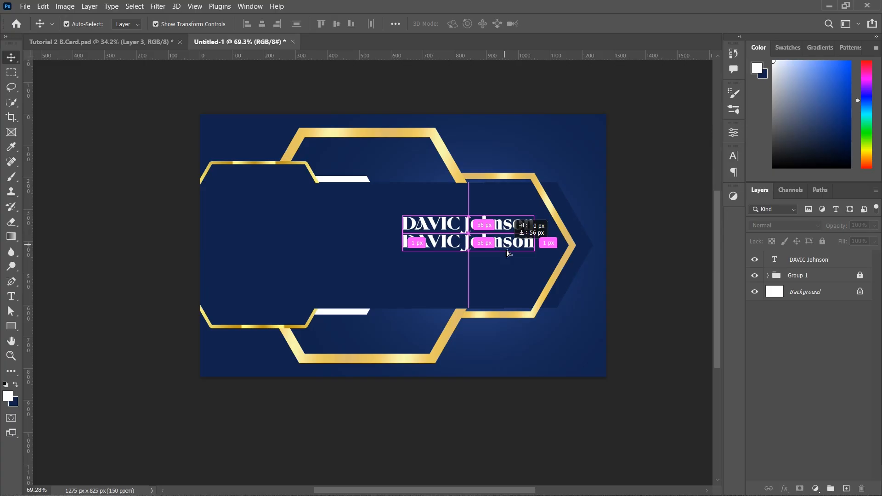
pyautogui.doubleClick(506, 253)
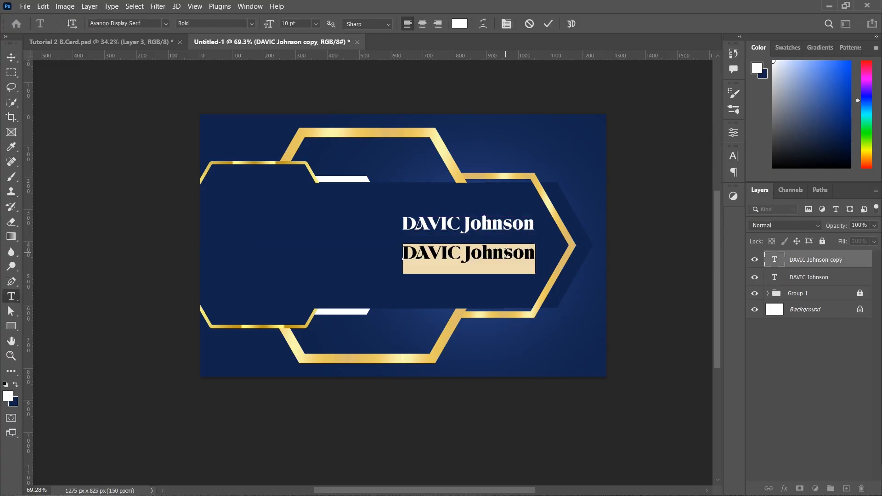
pyautogui.write('Graphic Designer')
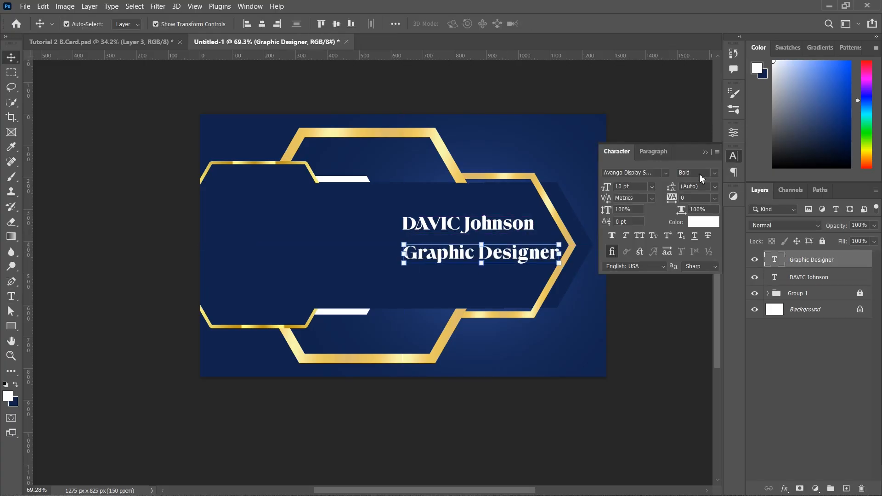
pyautogui.click(668, 175)
pyautogui.press('Down')
pyautogui.click(665, 174)
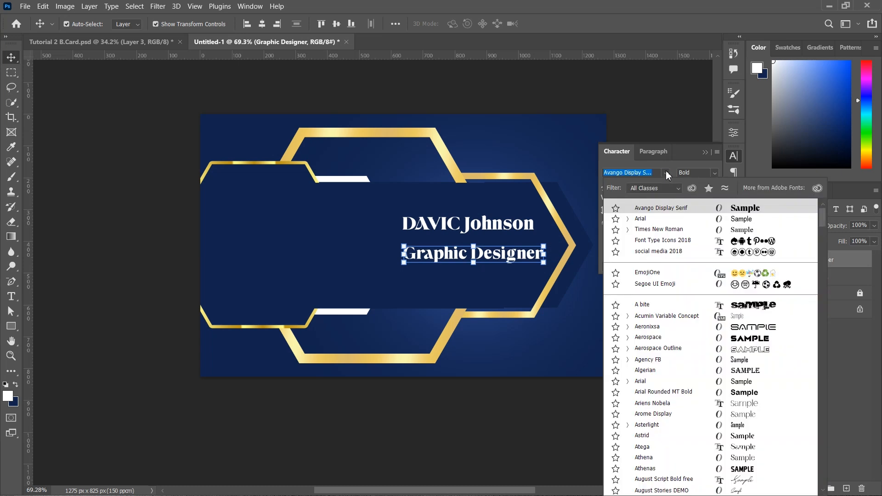
pyautogui.click(738, 221)
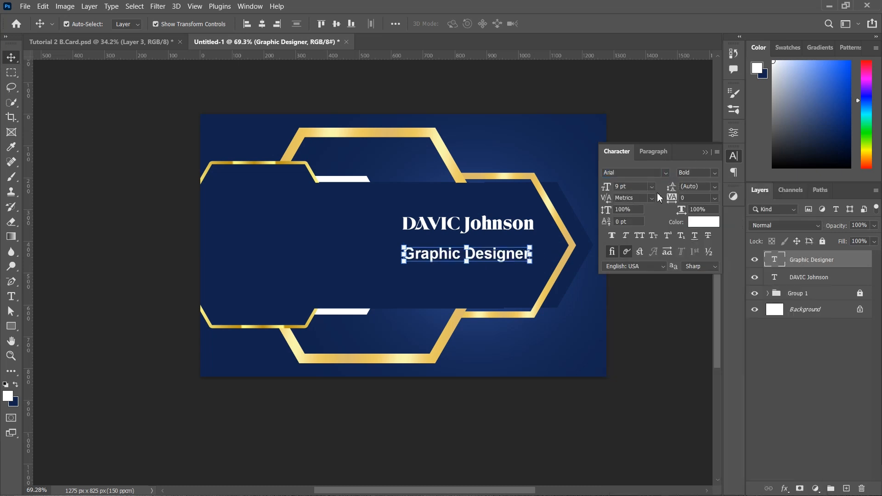
pyautogui.click(715, 173)
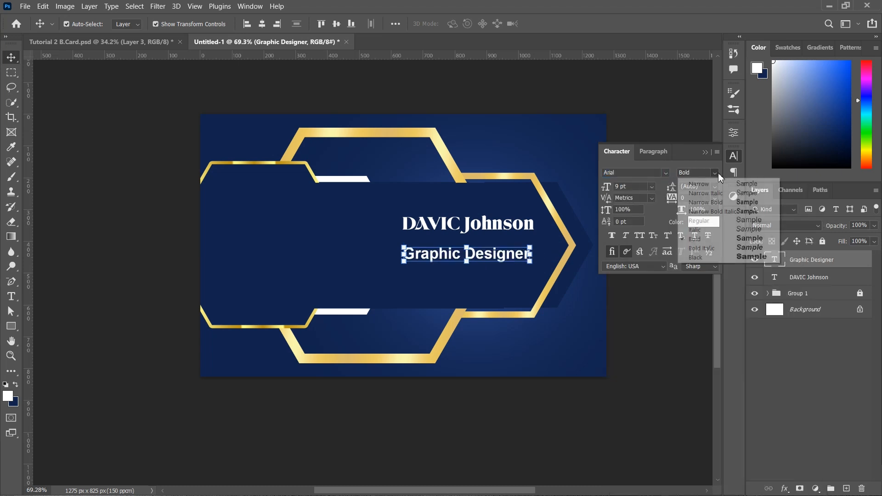
pyautogui.click(716, 221)
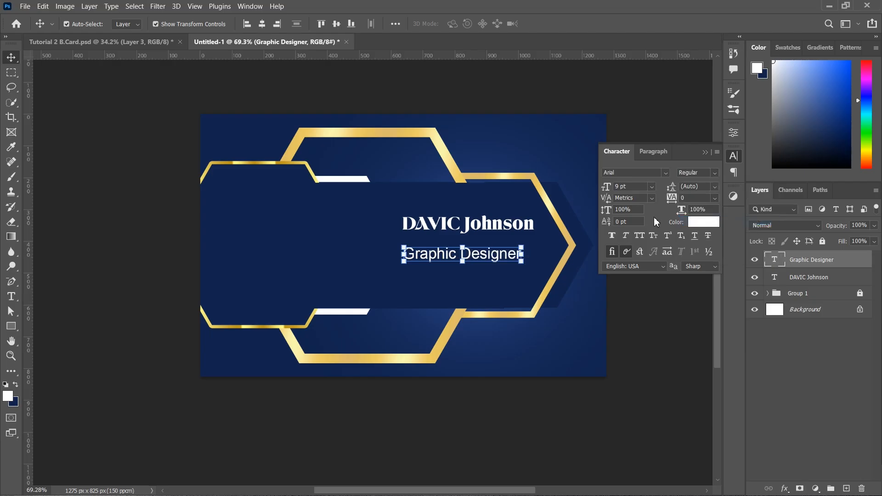
pyautogui.scroll(-1, 639, 186)
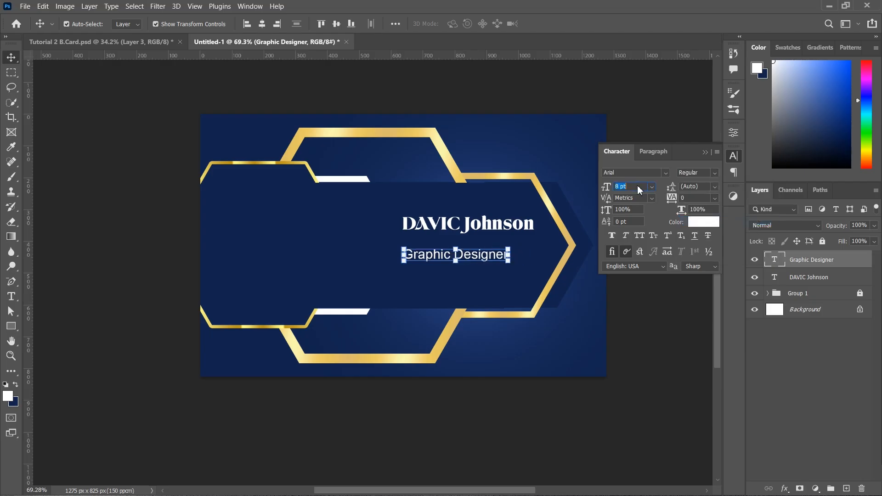
pyautogui.click(706, 154)
# Move the name and title together toward the right of the navy band
pyautogui.click(644, 193)
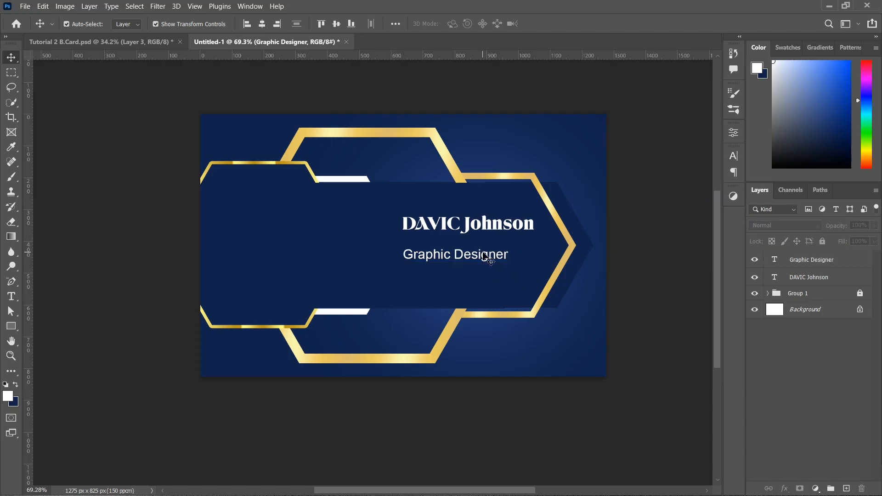
pyautogui.click(489, 256)
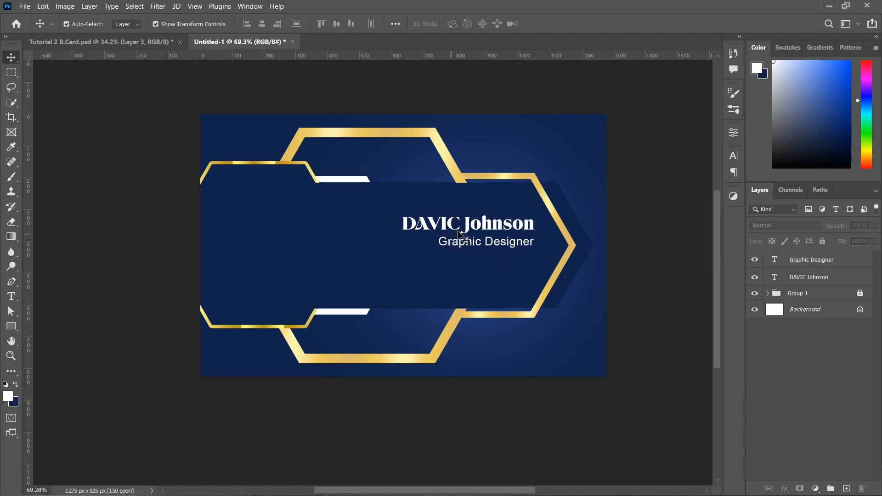
pyautogui.moveTo(395, 207); pyautogui.dragTo(540, 266)
pyautogui.moveTo(520, 229); pyautogui.dragTo(311, 212)
pyautogui.click(484, 279)
# Turn duplicated title lines into the e-mail address and phone number lines
pyautogui.doubleClick(311, 211)
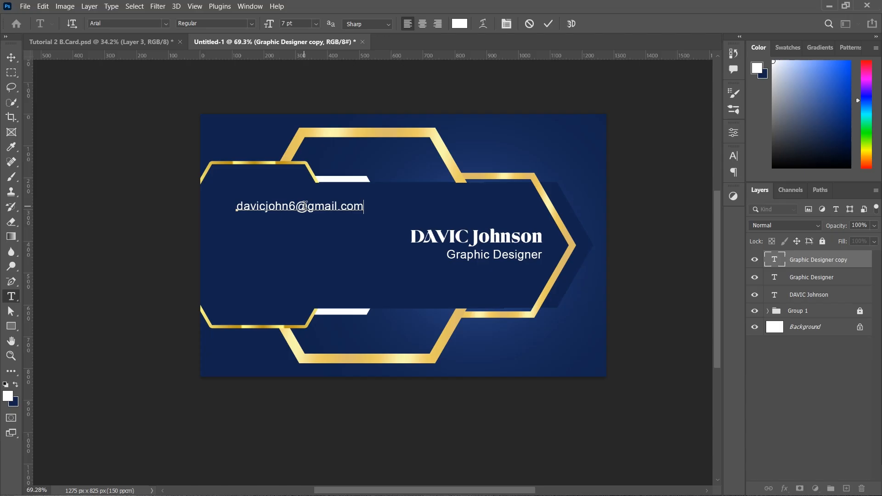
pyautogui.hotkey('ctrl', 'Return')
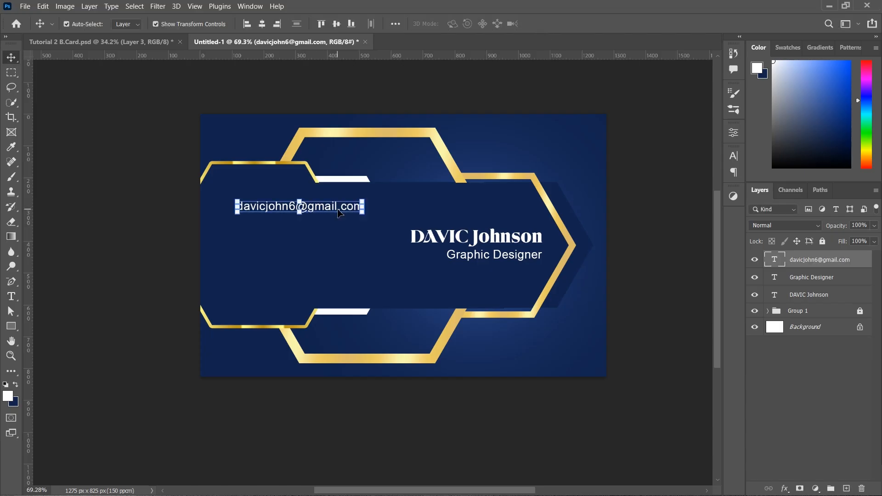
pyautogui.moveTo(304, 206); pyautogui.dragTo(305, 222)
pyautogui.doubleClick(305, 222)
pyautogui.press('BackSpace')
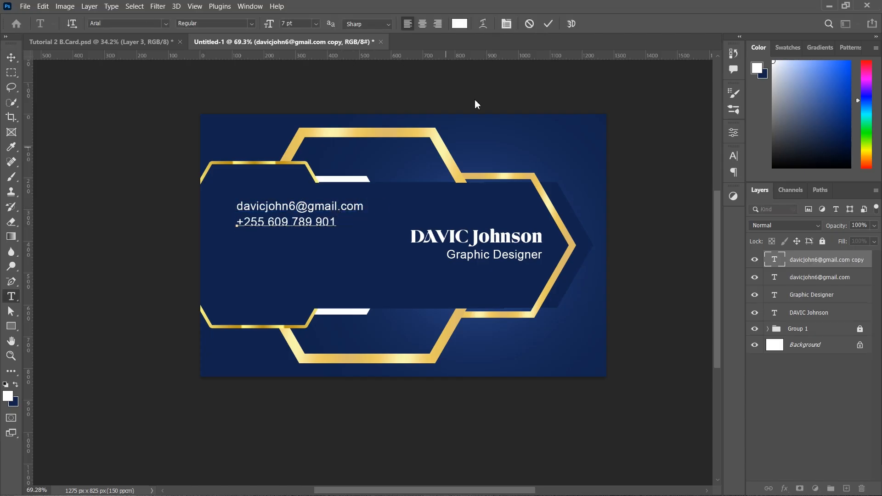
pyautogui.hotkey('ctrl', 'Return')
# Add the social handle and street address lines below the phone line
pyautogui.hotkey('ctrl', 'j')
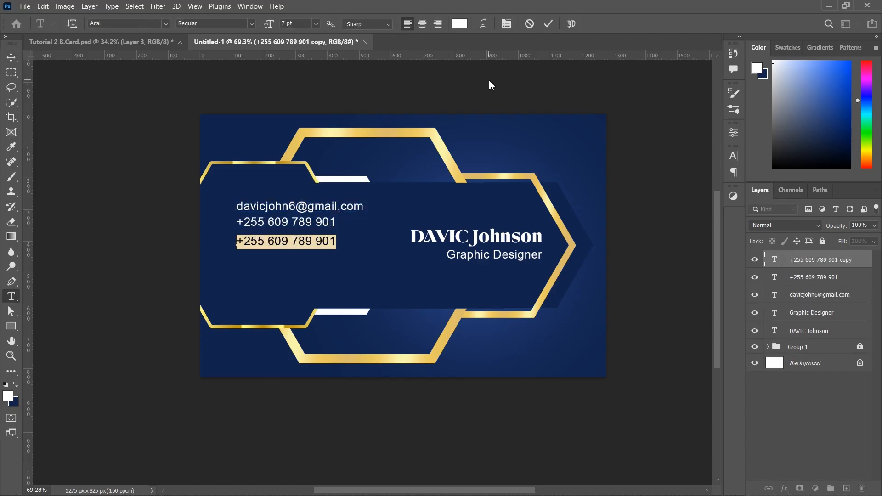
pyautogui.hotkey('ctrl', 'Return')
pyautogui.hotkey('ctrl', 'j')
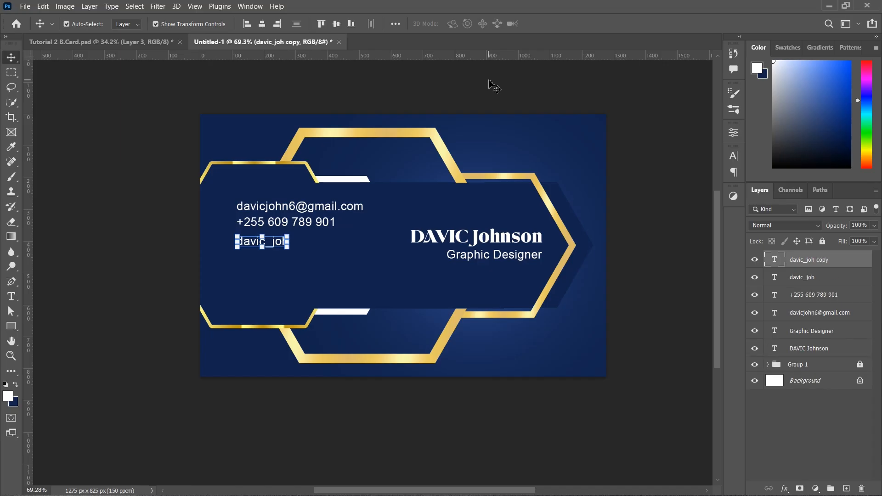
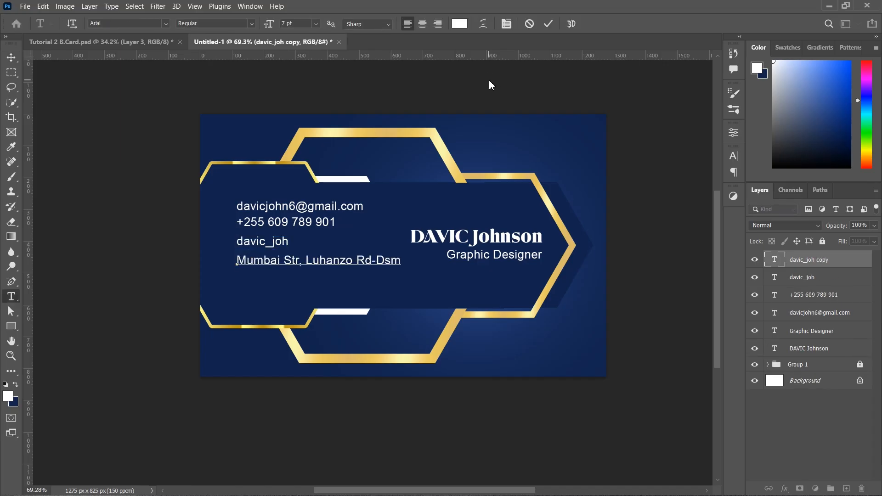
pyautogui.hotkey('ctrl', 'Return')
pyautogui.hotkey('ctrl', 'Return')
pyautogui.press('v')
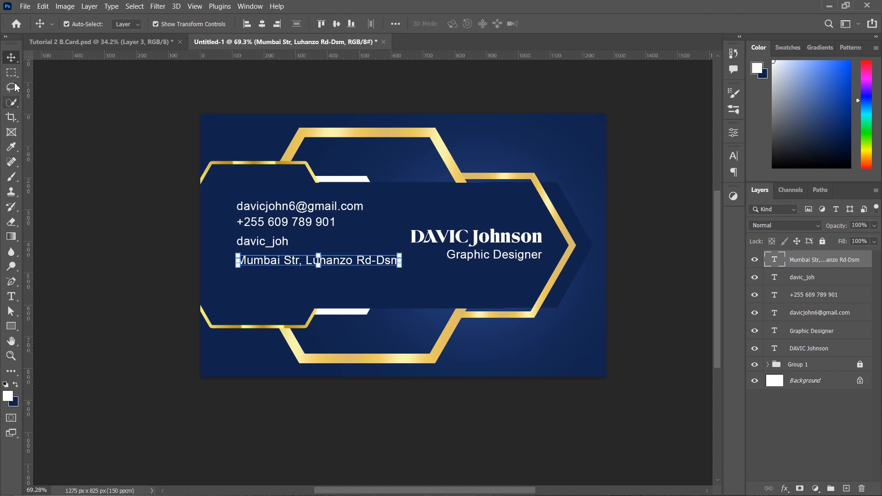
# Move the four contact lines down slightly and set them to 6 pt
pyautogui.click(227, 290)
pyautogui.moveTo(241, 197); pyautogui.dragTo(402, 281)
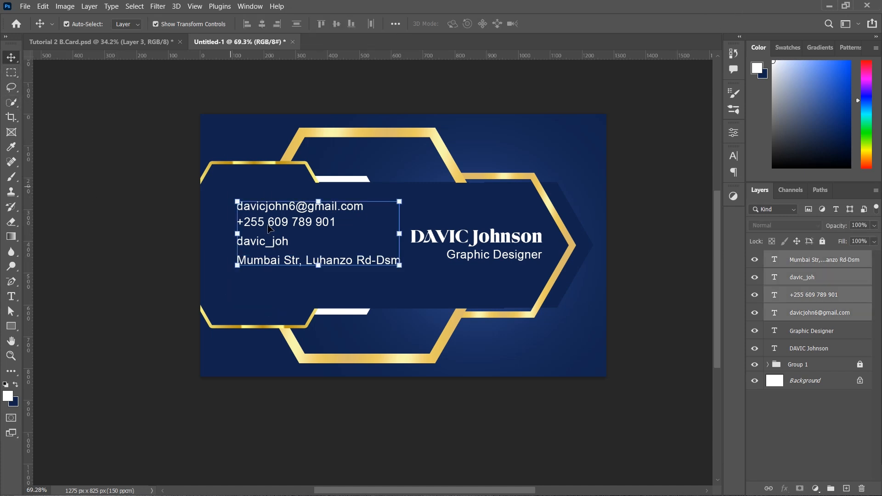
pyautogui.moveTo(285, 207); pyautogui.dragTo(285, 220)
pyautogui.click(733, 155)
pyautogui.click(636, 186)
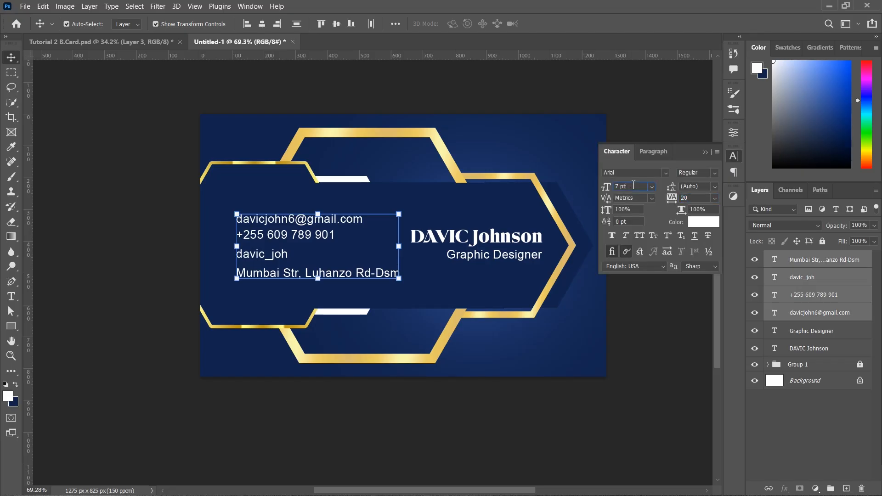
pyautogui.press('Down')
pyautogui.click(708, 153)
# Distribute the contact lines evenly and position the icons beside them
pyautogui.moveTo(216, 202); pyautogui.dragTo(326, 269)
pyautogui.moveTo(227, 200); pyautogui.dragTo(287, 279)
pyautogui.click(297, 27)
pyautogui.click(173, 332)
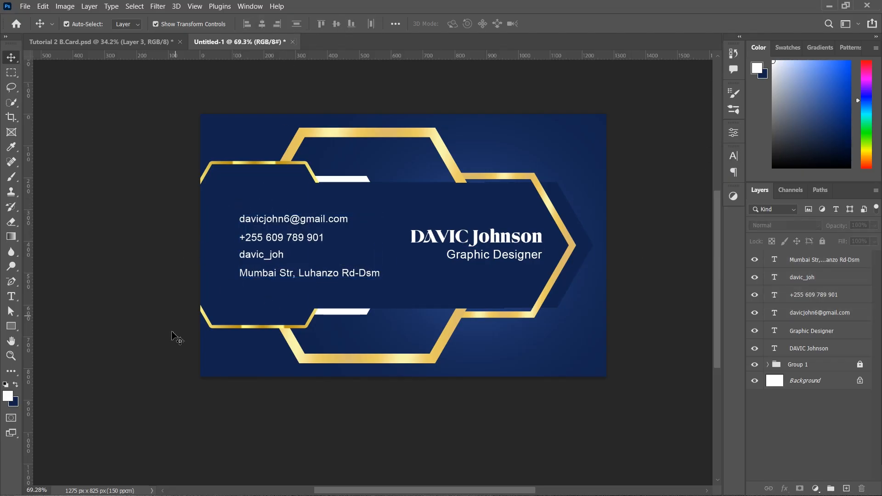
pyautogui.moveTo(339, 284); pyautogui.dragTo(335, 287)
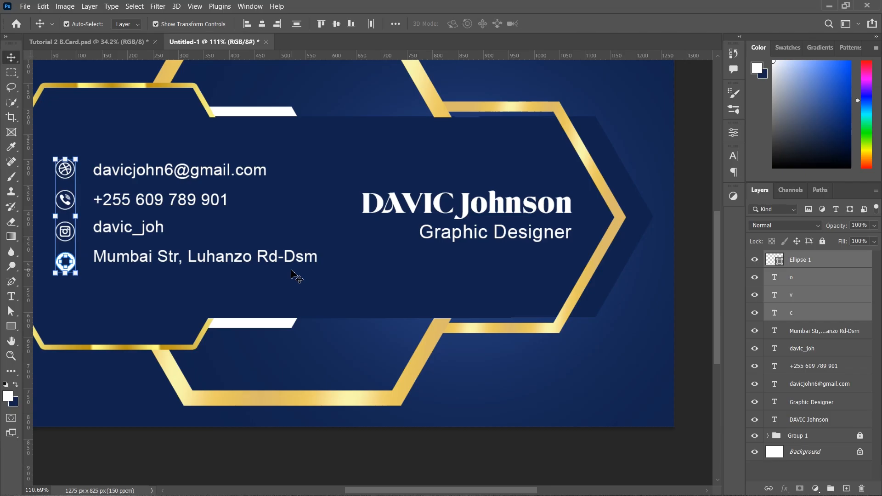
# Apply a Linear gold Gradient Overlay layer style to the Ellipse 1 pin icon
pyautogui.hscroll(-3, 296, 275)
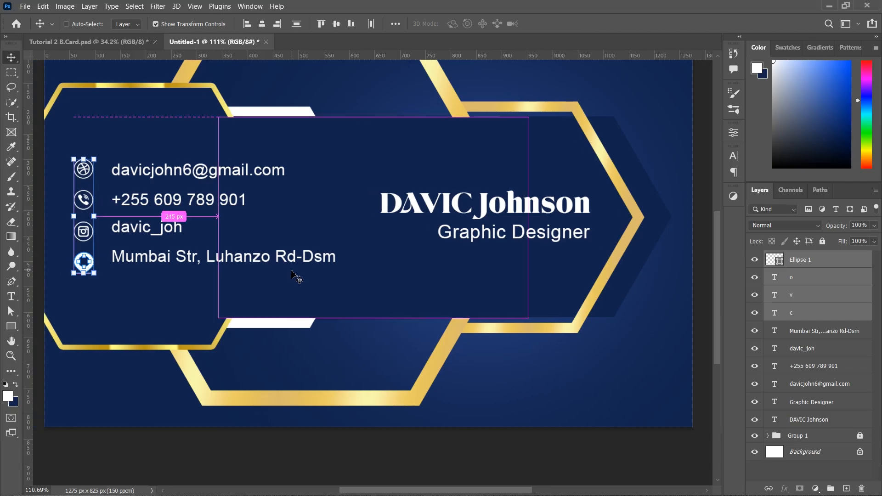
pyautogui.click(850, 265)
pyautogui.doubleClick(851, 265)
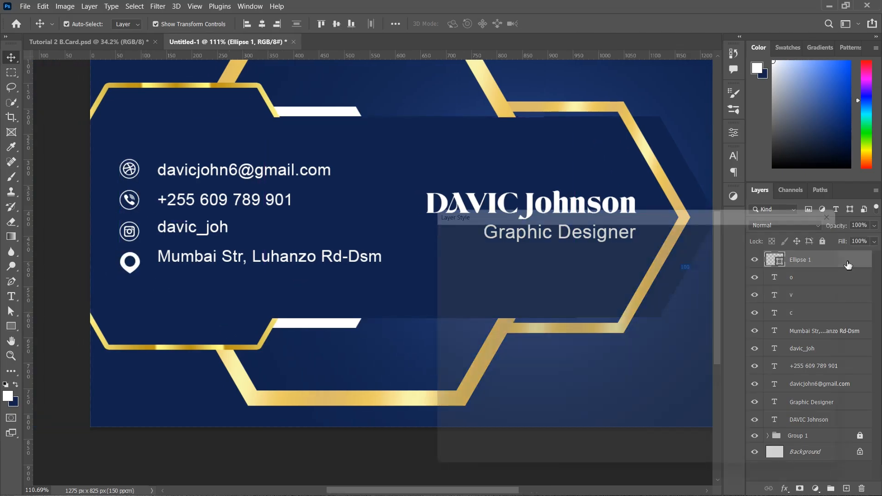
pyautogui.click(849, 268)
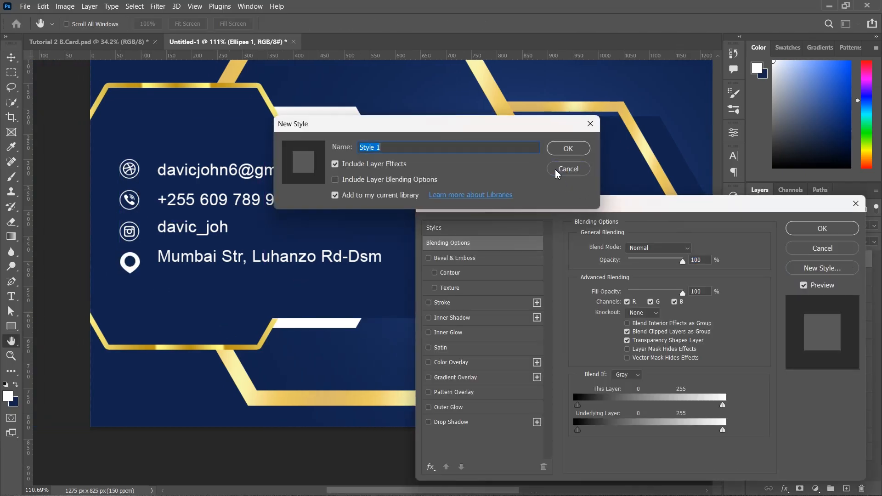
pyautogui.click(569, 169)
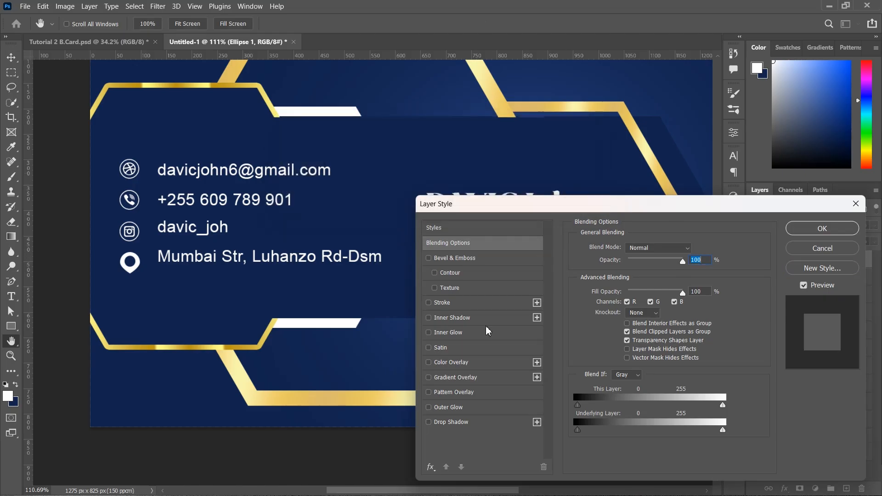
pyautogui.click(458, 378)
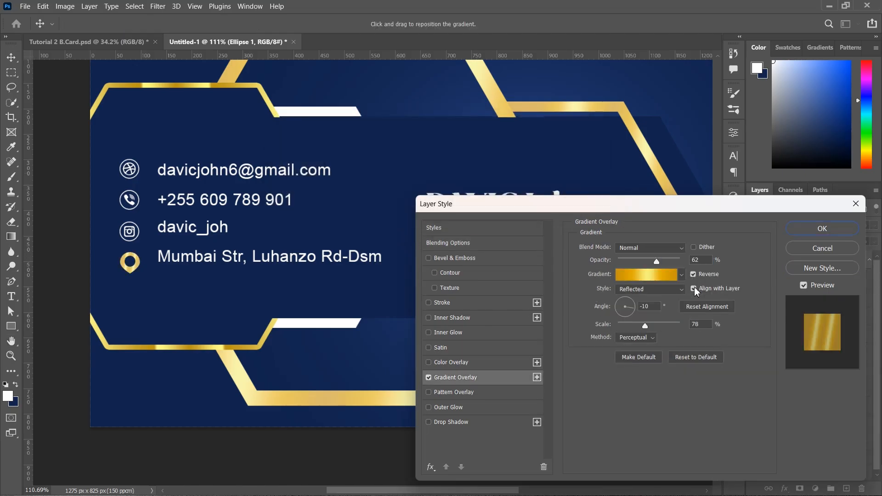
pyautogui.click(682, 290)
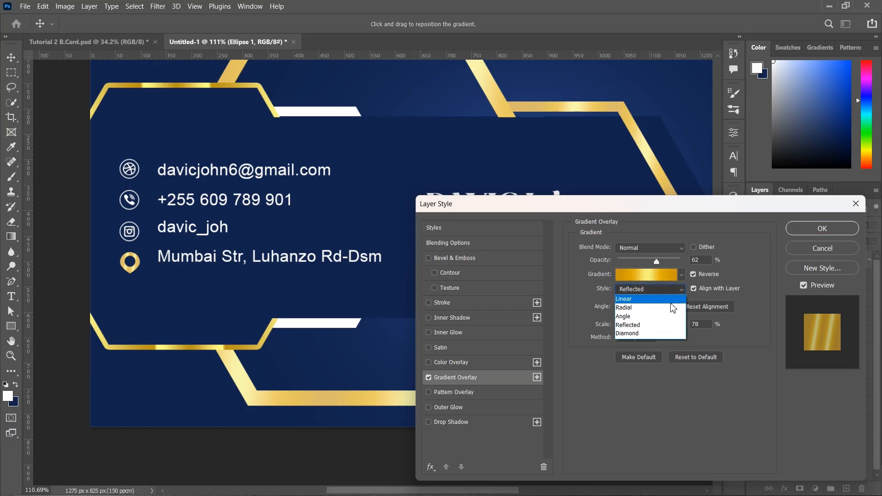
pyautogui.click(646, 300)
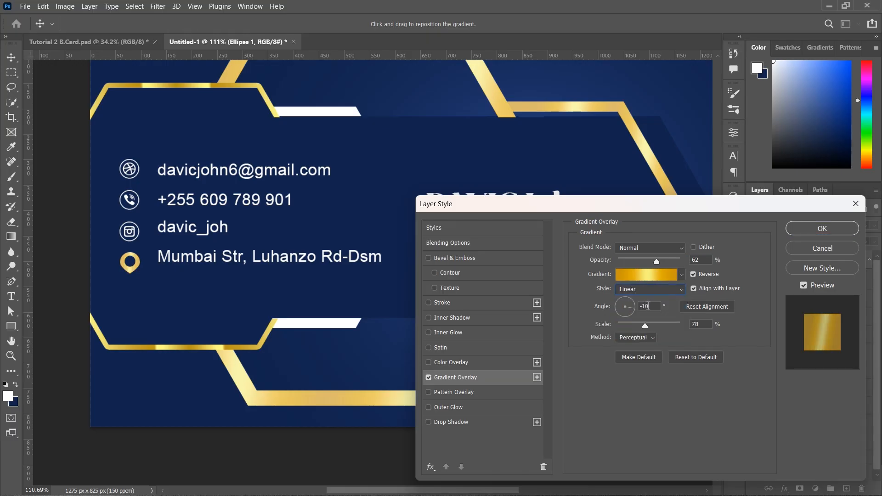
pyautogui.click(809, 231)
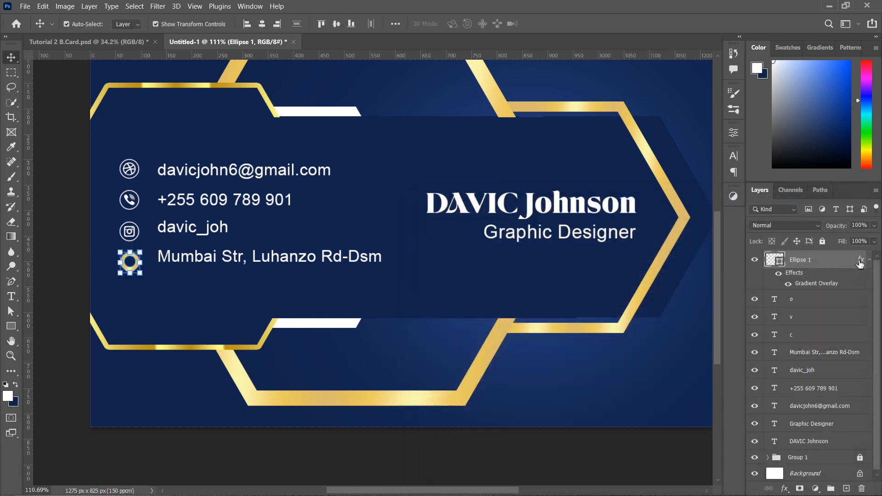
# Copy the pin's layer style and paste it onto the other three icon layers
pyautogui.rightClick(861, 263)
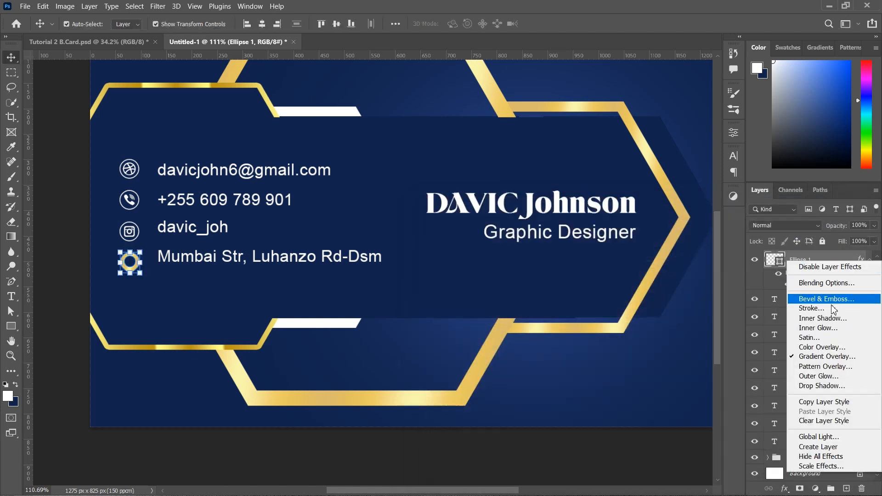
pyautogui.click(822, 401)
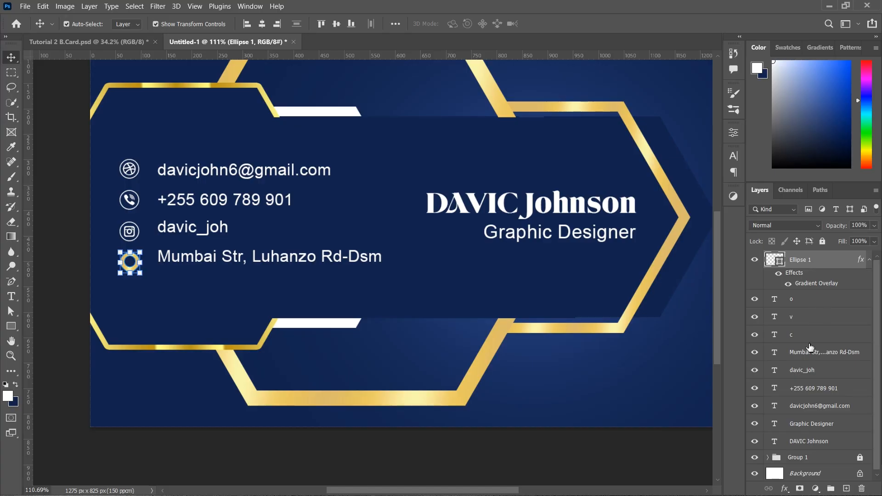
pyautogui.click(808, 299)
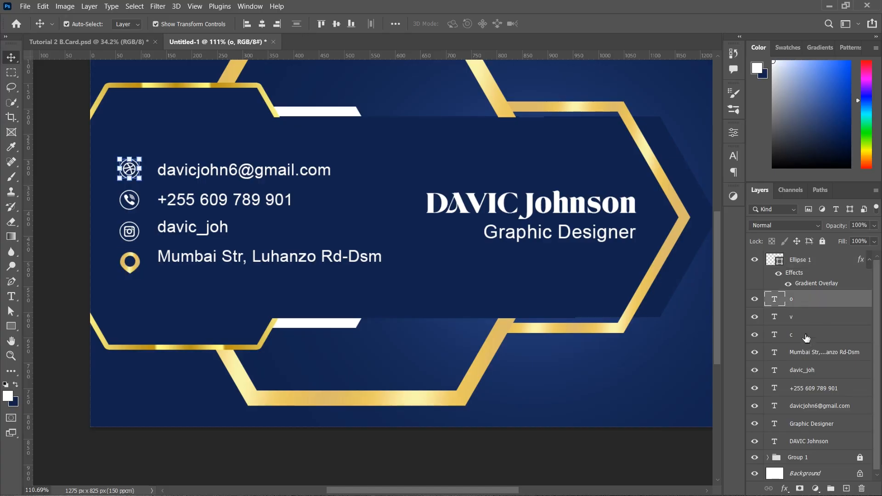
pyautogui.keyDown('shift'); pyautogui.click(807, 337); pyautogui.keyUp('shift')
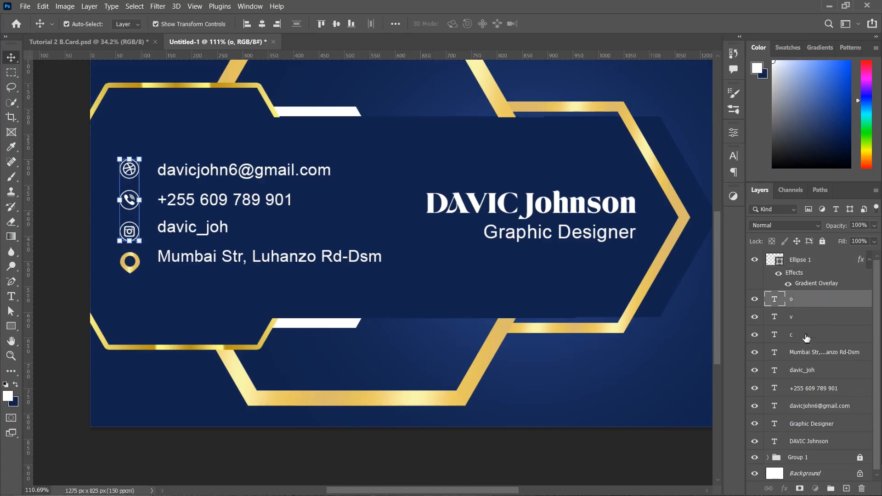
pyautogui.rightClick(803, 335)
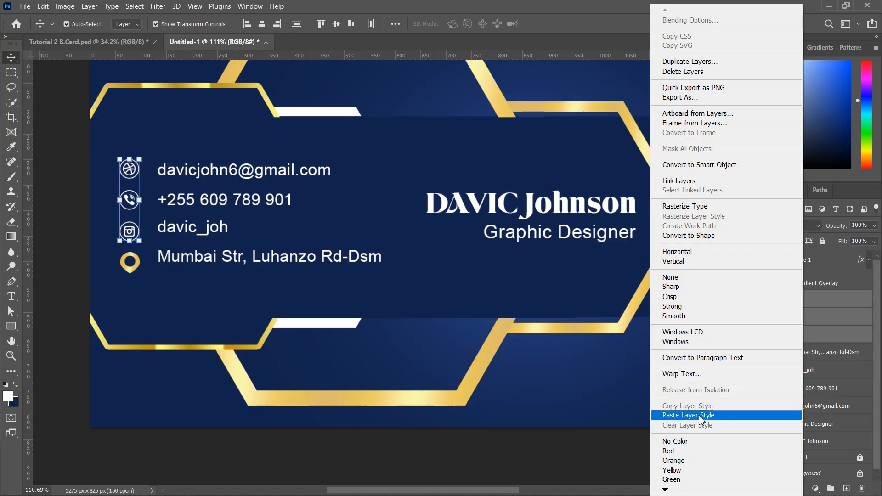
pyautogui.click(689, 415)
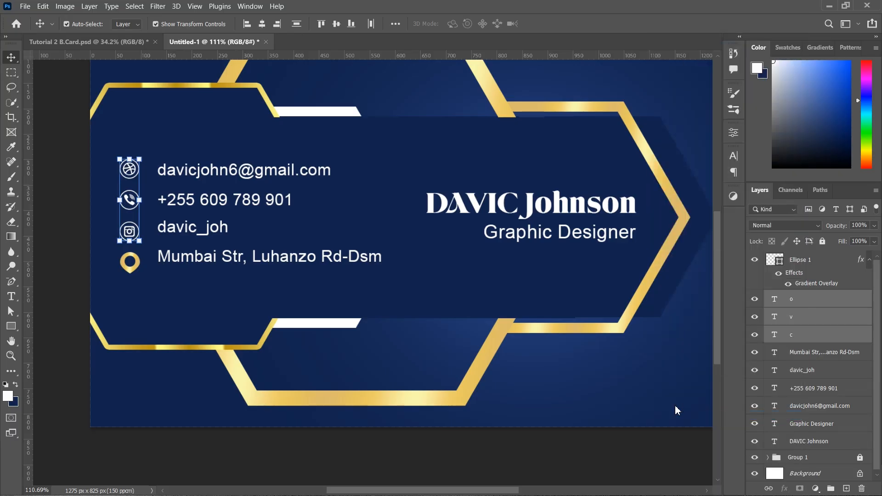
# Nudge the whole block of contact lines and icons to the right
pyautogui.click(70, 271)
pyautogui.moveTo(146, 178); pyautogui.dragTo(263, 307)
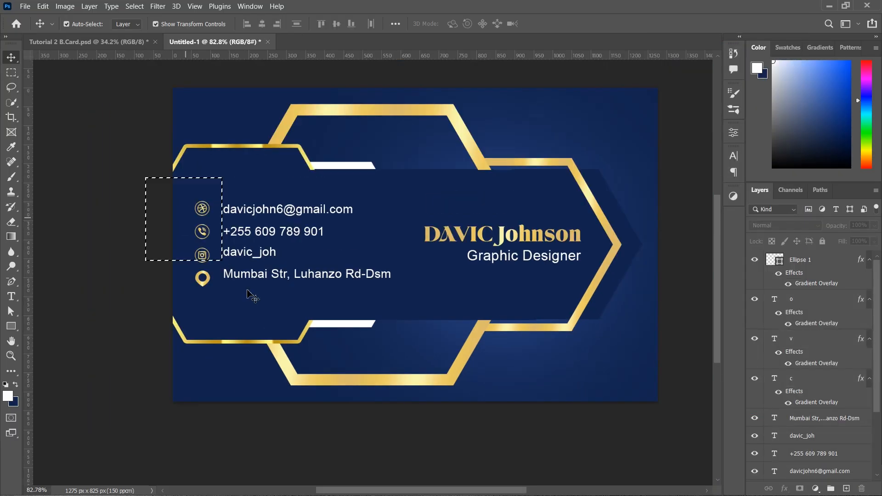
pyautogui.hotkey('shift', 'Right')
pyautogui.hotkey('shift', 'Right')
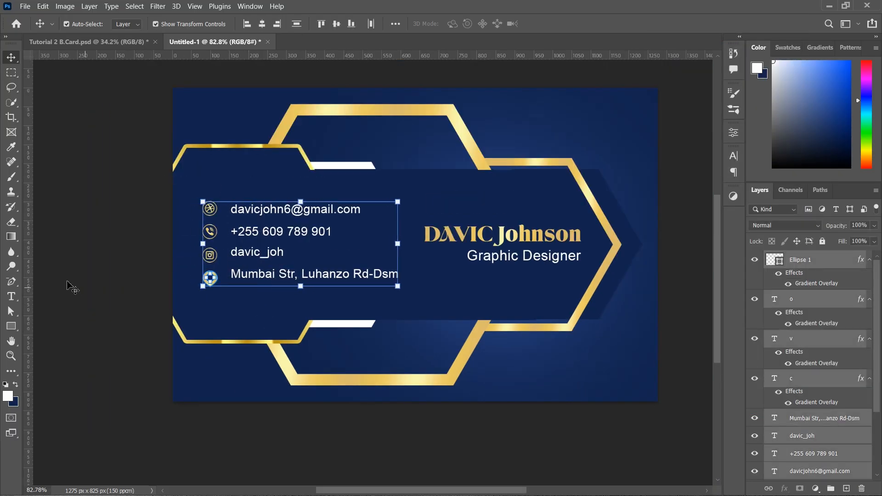
pyautogui.click(71, 285)
pyautogui.scroll(-5, 542, 267)
pyautogui.scroll(5, 578, 284)
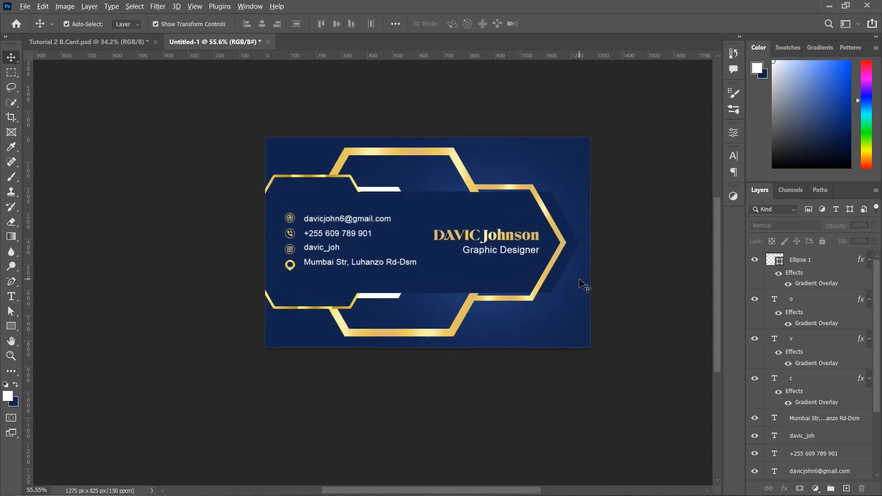
# Shrink the inner gold hexagon frame slightly and nudge it right
pyautogui.click(421, 351)
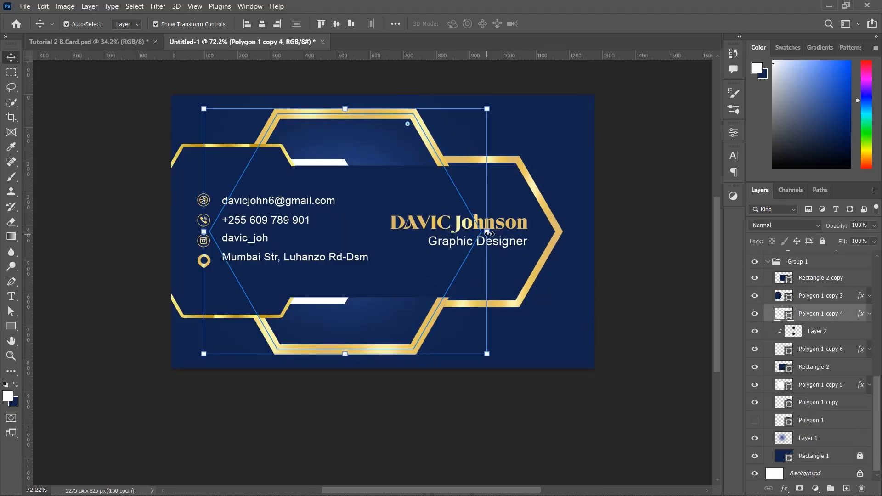
pyautogui.moveTo(487, 235); pyautogui.dragTo(481, 234)
pyautogui.hotkey('shift', 'Right')
pyautogui.hotkey('shift', 'Right')
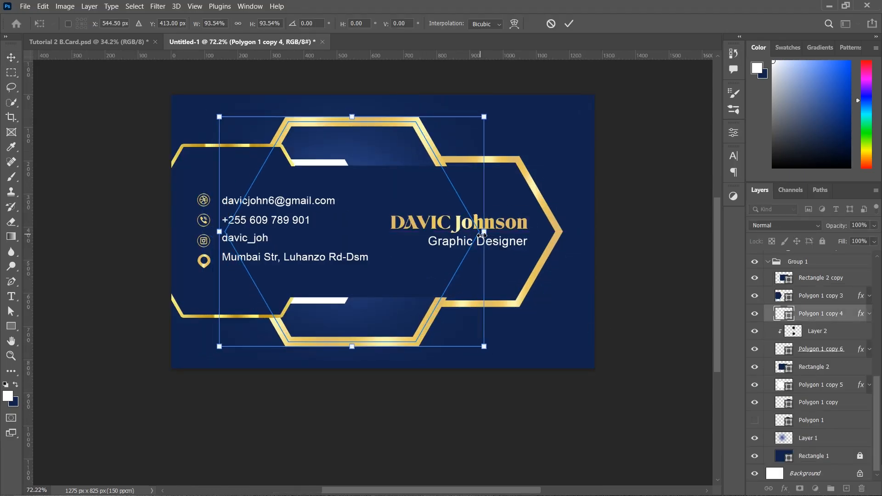
pyautogui.press('Return')
pyautogui.scroll(-5, 412, 235)
pyautogui.scroll(5, 412, 235)
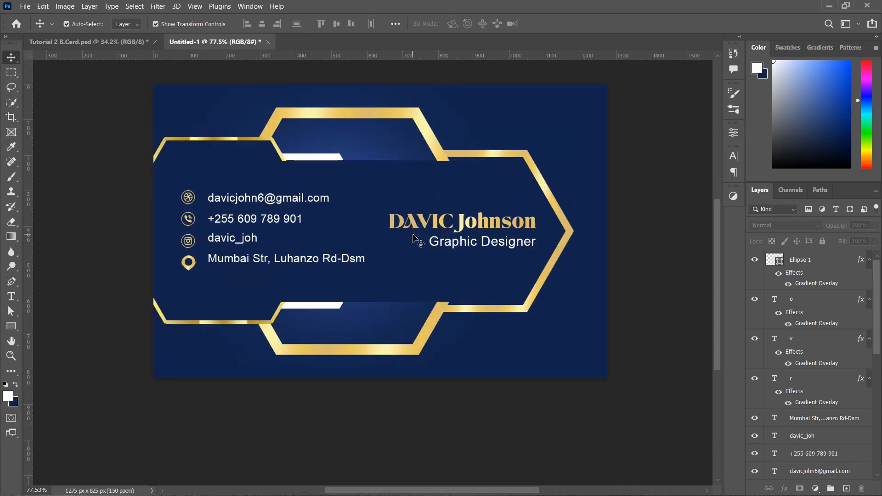